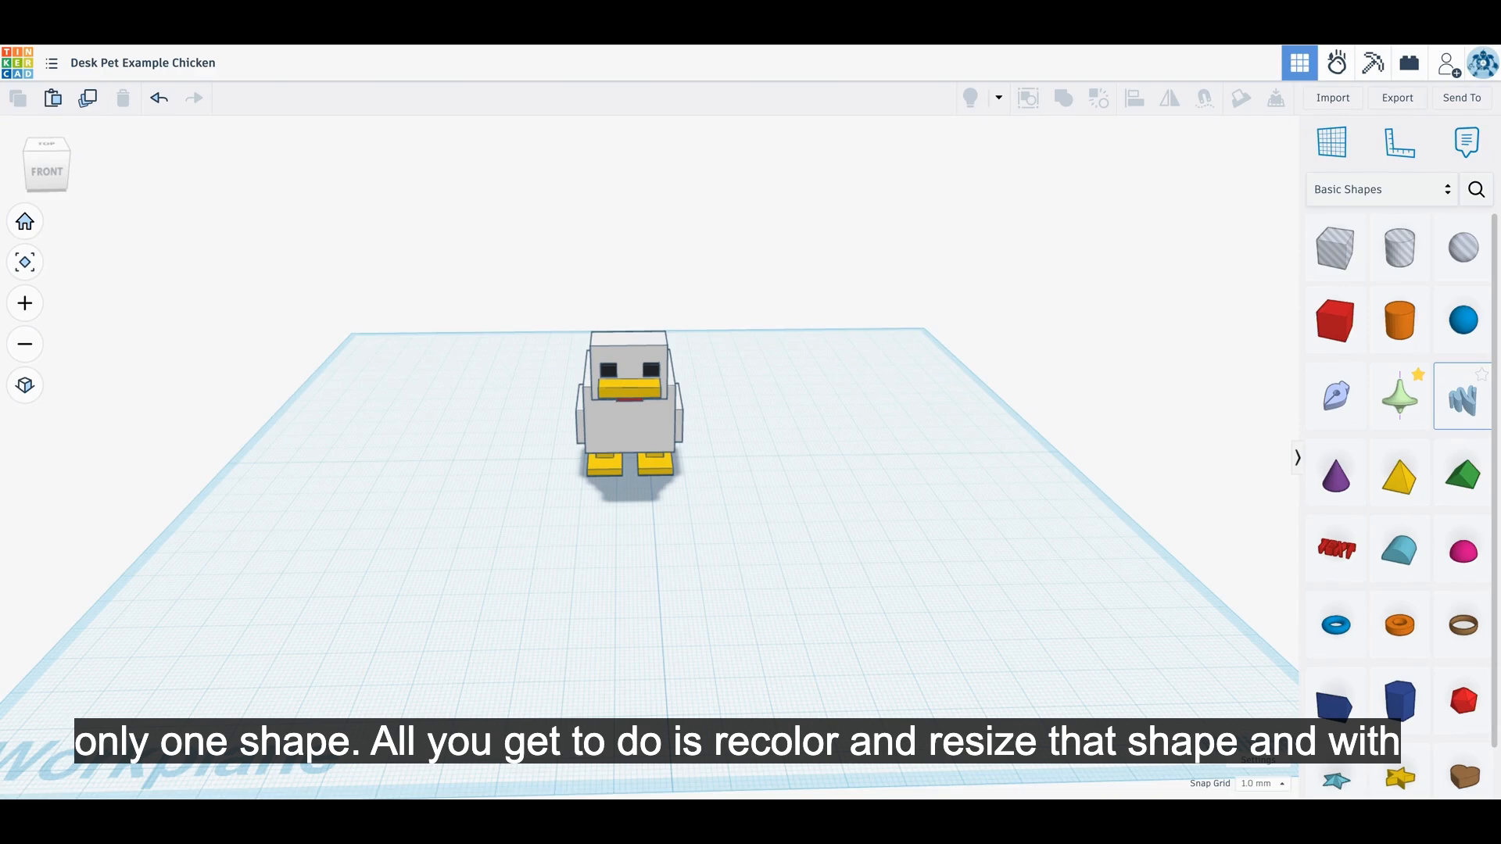
Move the finished example chicken to the back left corner of the workplane.
mouse_move(761, 571)
right_down()
mouse_move(583, 523)
mouse_move(710, 504)
mouse_move(727, 516)
mouse_move(590, 486)
mouse_move(724, 519)
mouse_move(672, 520)
mouse_move(747, 600)
mouse_move(666, 488)
right_up()
drag(648, 486, 487, 264)
right_drag(555, 580, 555, 580)
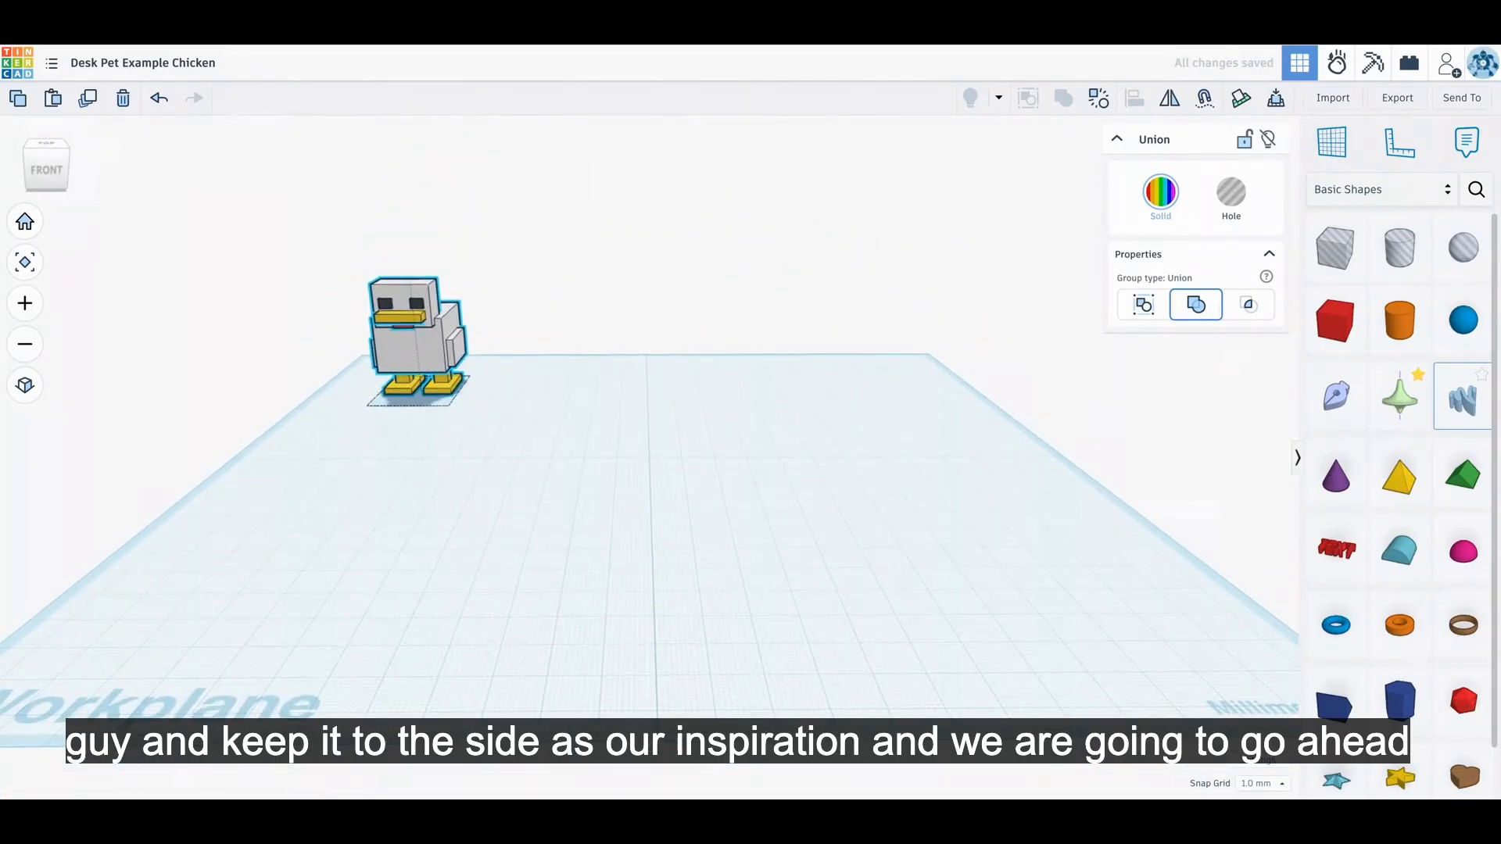
click(643, 507)
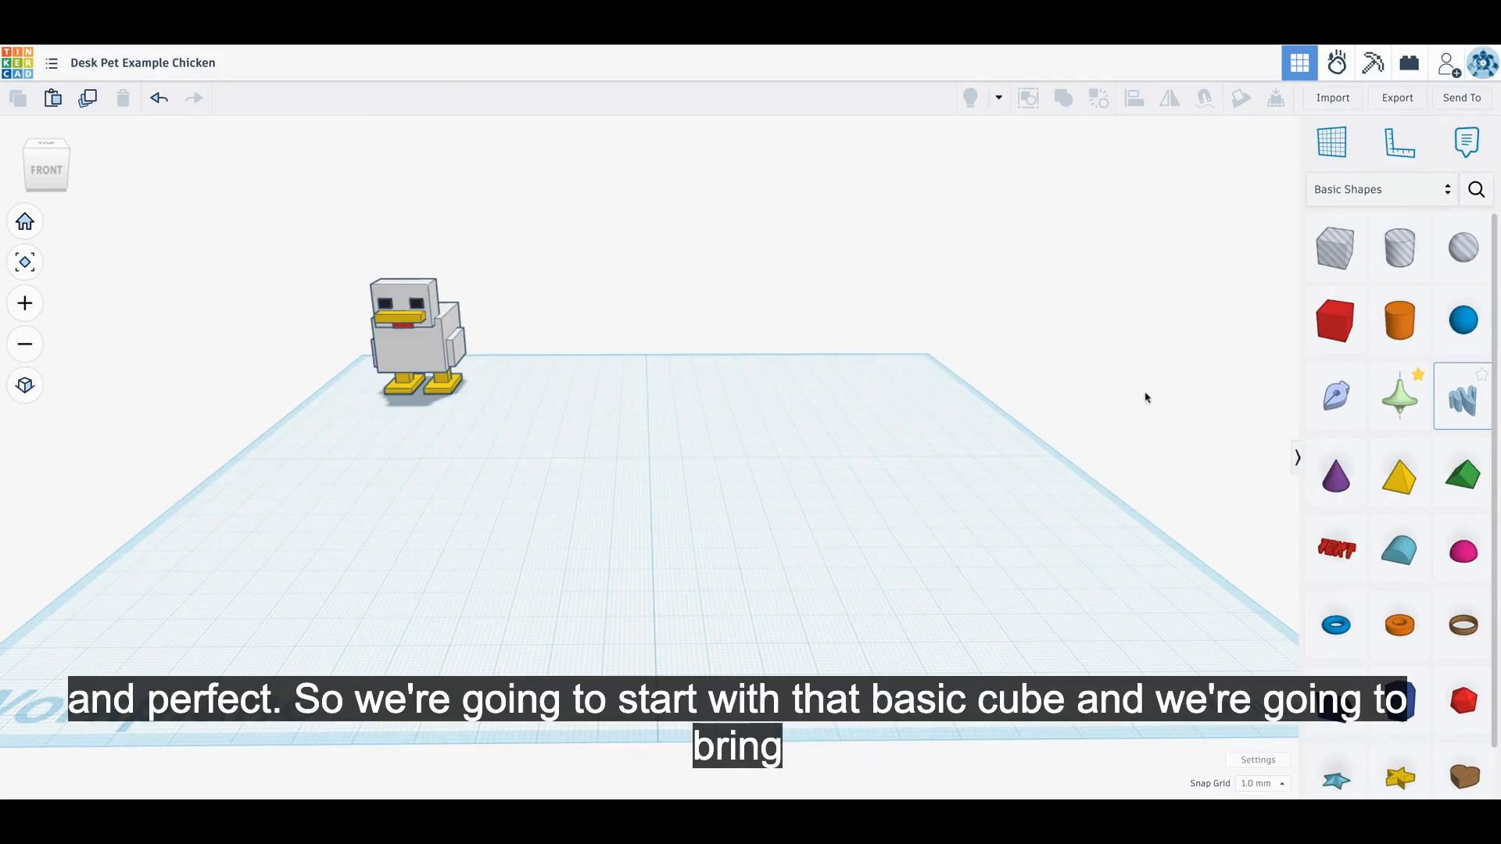
Place a box near the middle of the workplane and set its base to 10 mm wide and 15 mm long.
click(1337, 336)
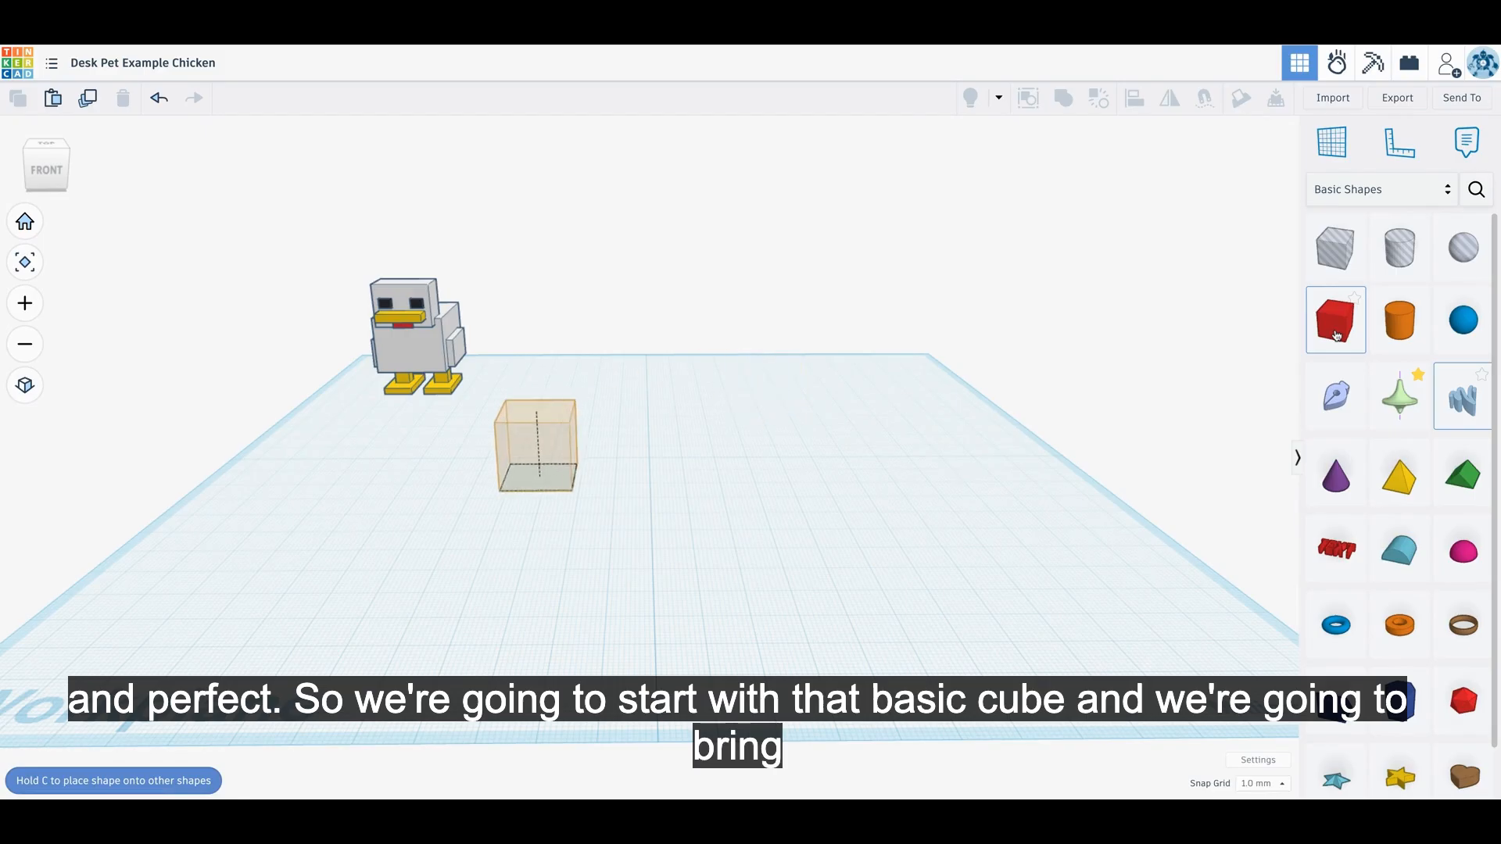
click(612, 437)
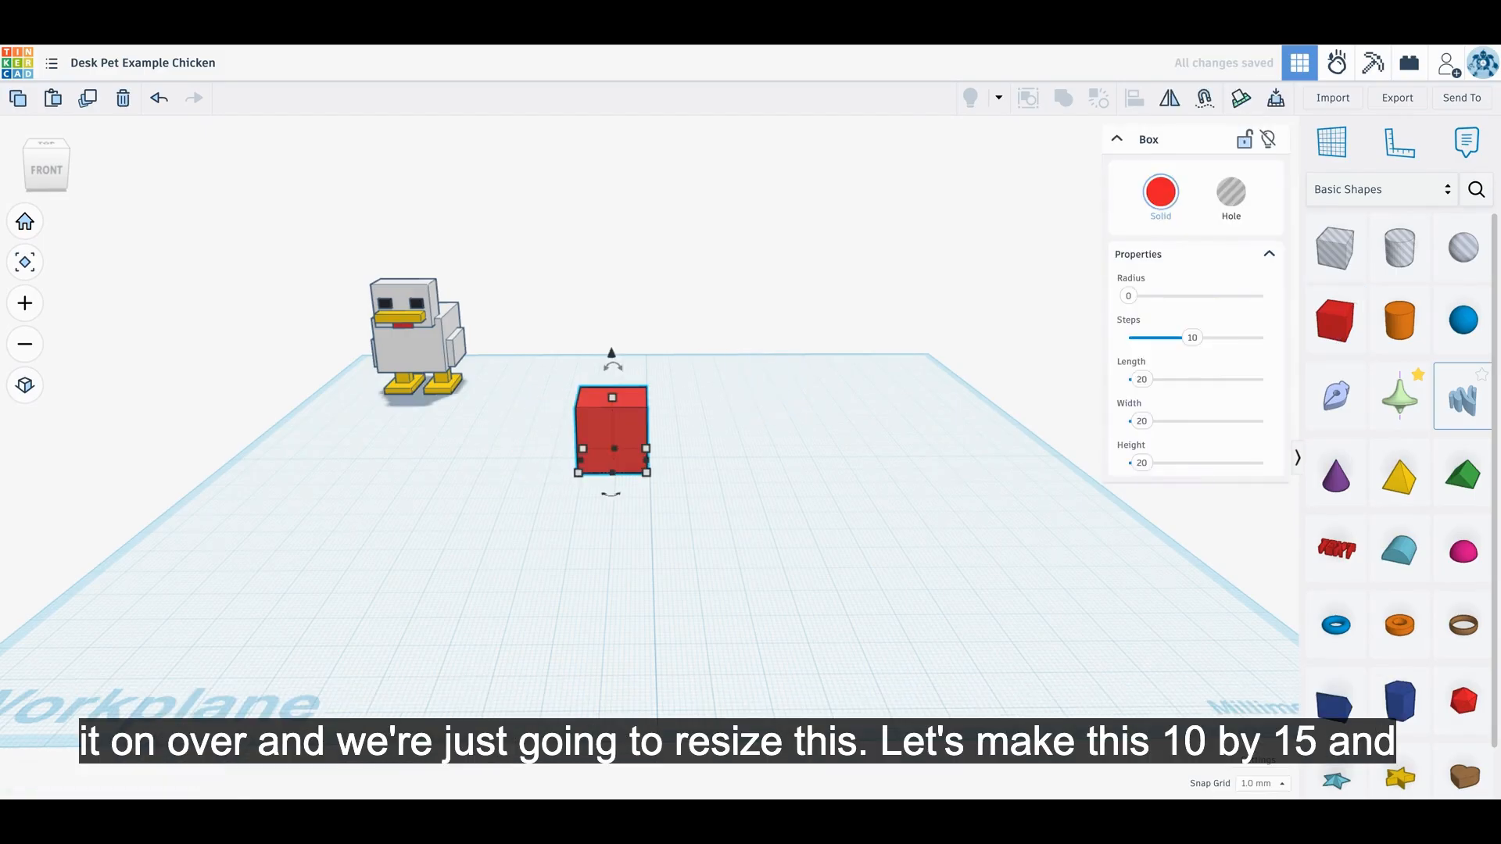
click(610, 503)
text(10)
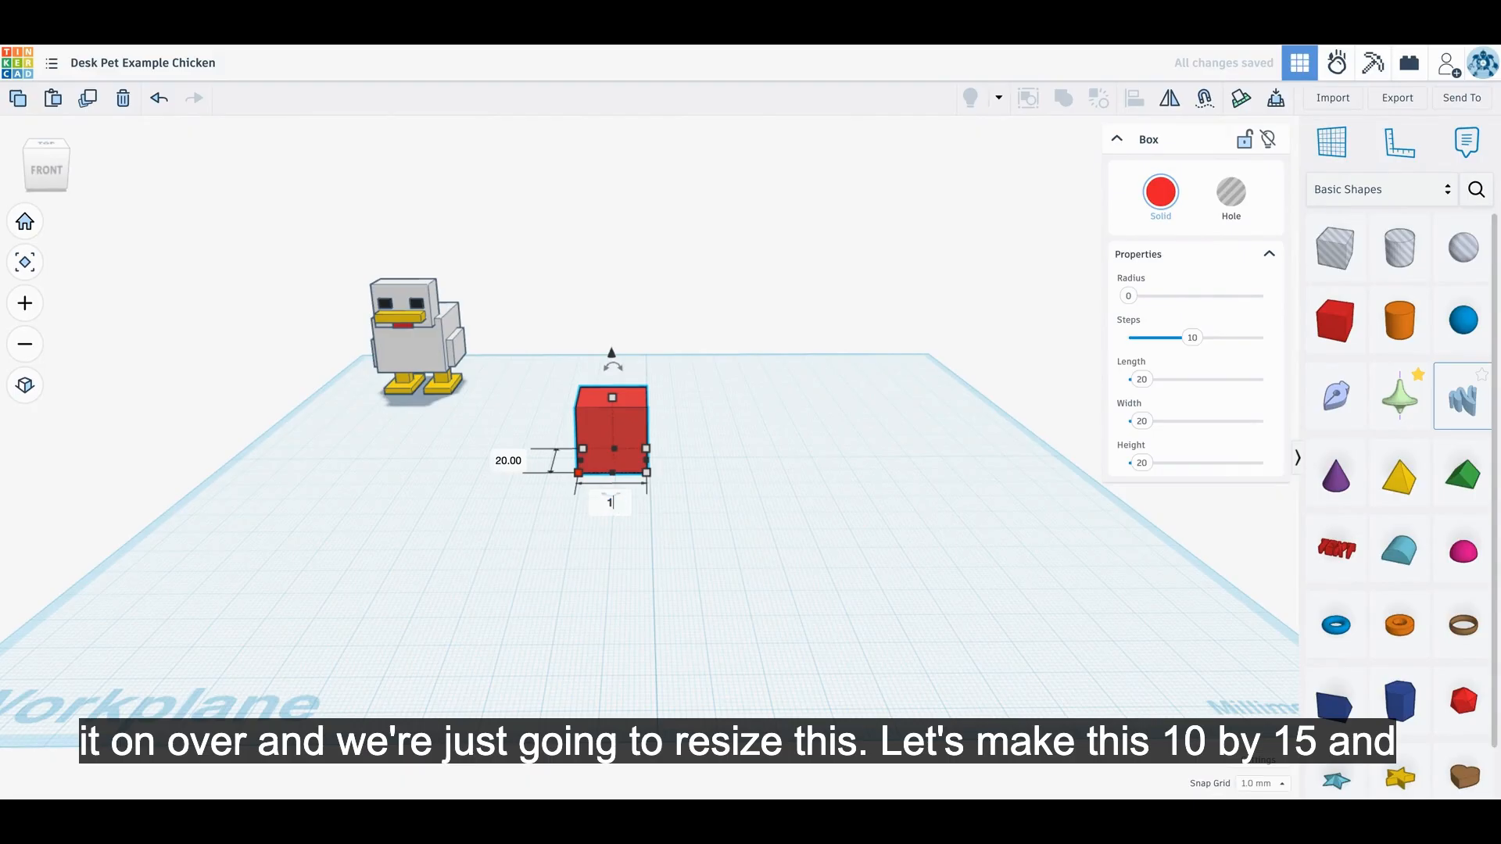
key(Return)
click(541, 460)
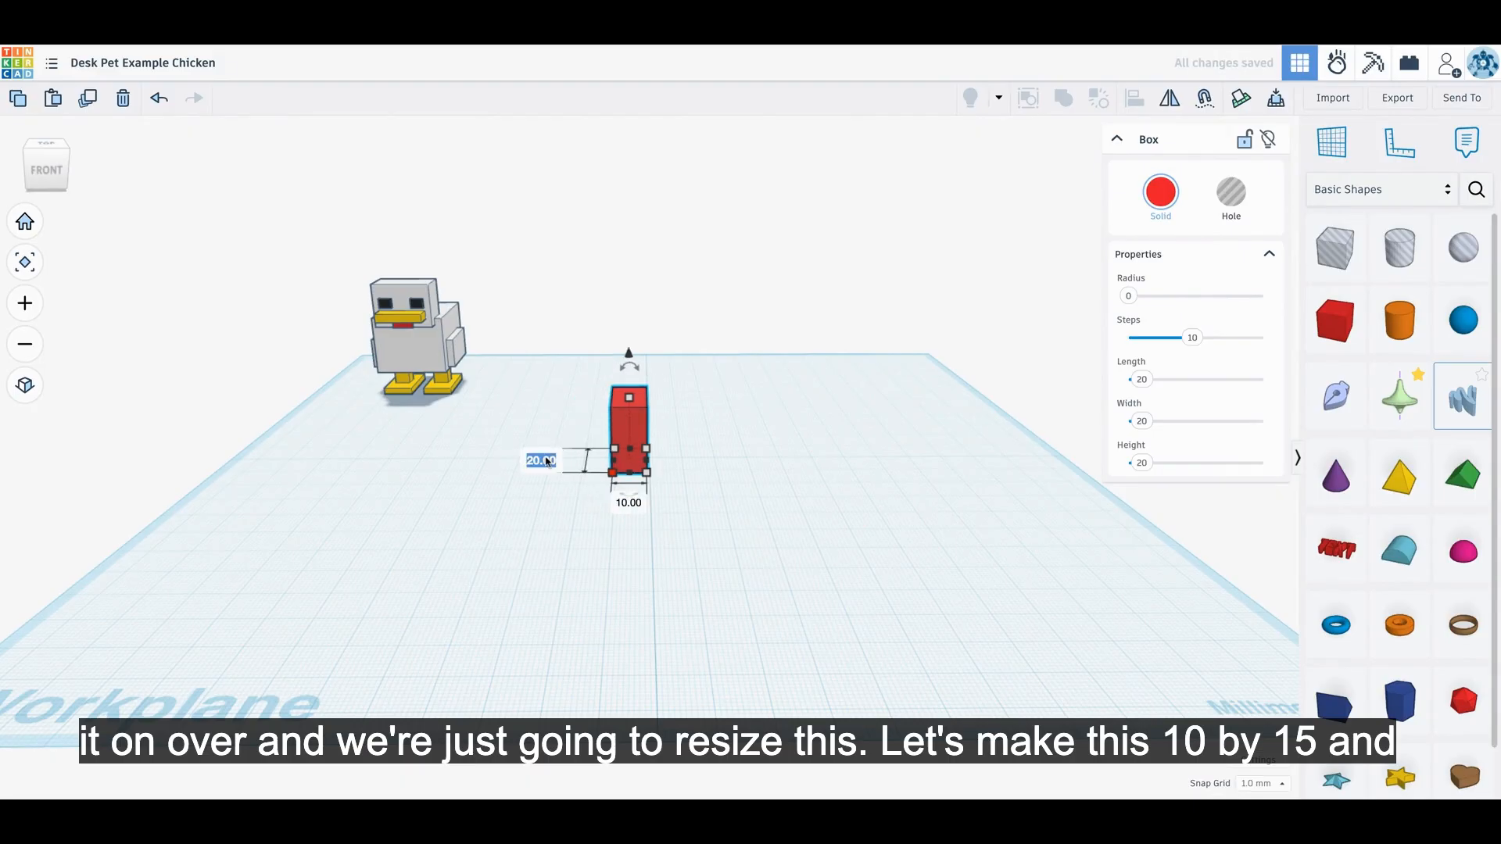
text(15)
key(Return)
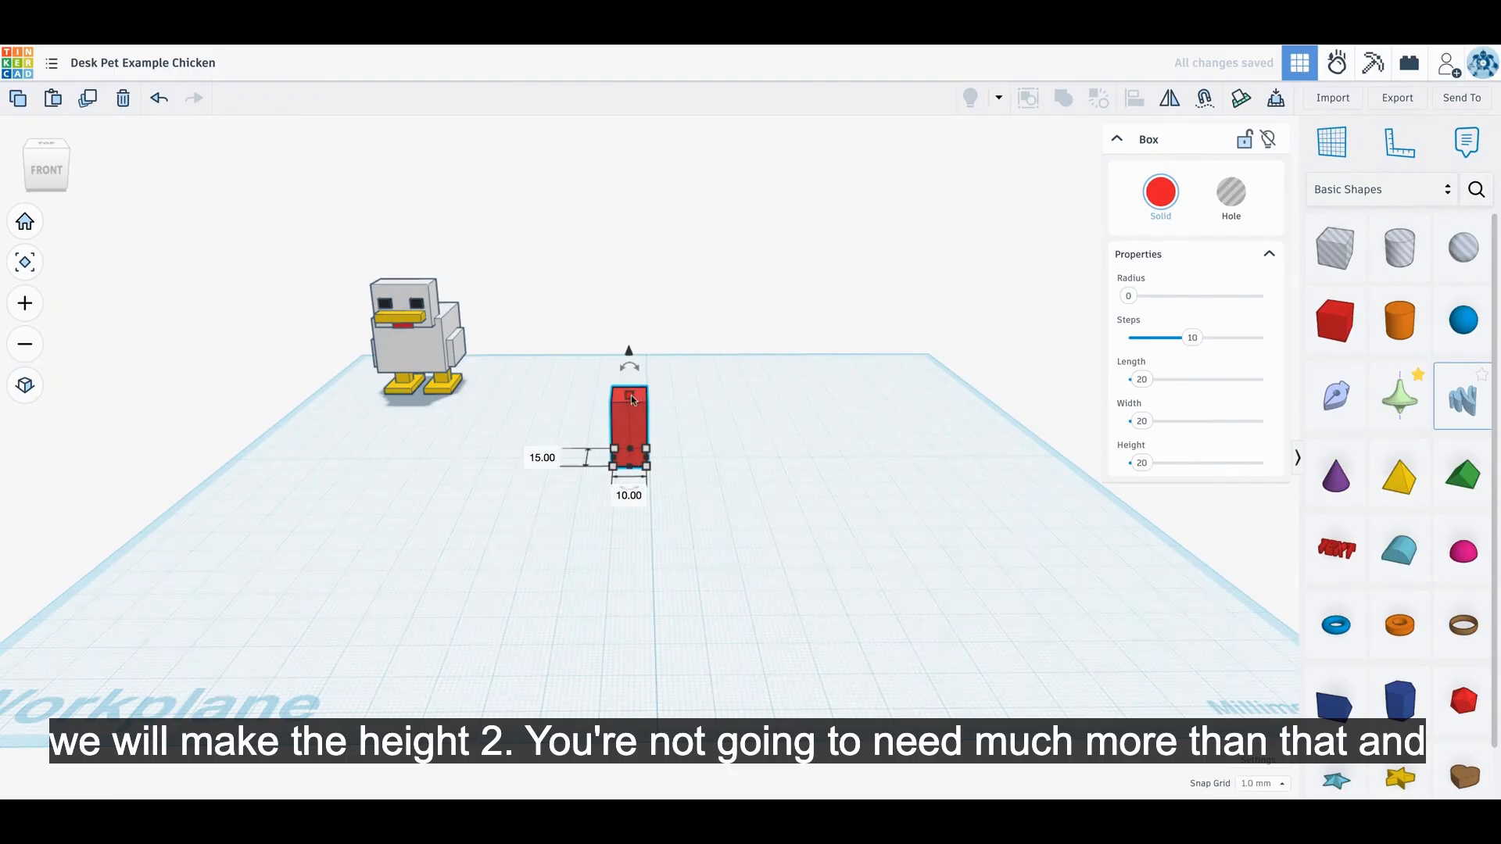
Set the red box's height to 2 mm to form a flat foot.
click(711, 430)
text(2)
key(Return)
click(596, 543)
Recolor the flat foot box yellow.
right_drag(566, 514, 617, 530)
right_drag(697, 438, 647, 410)
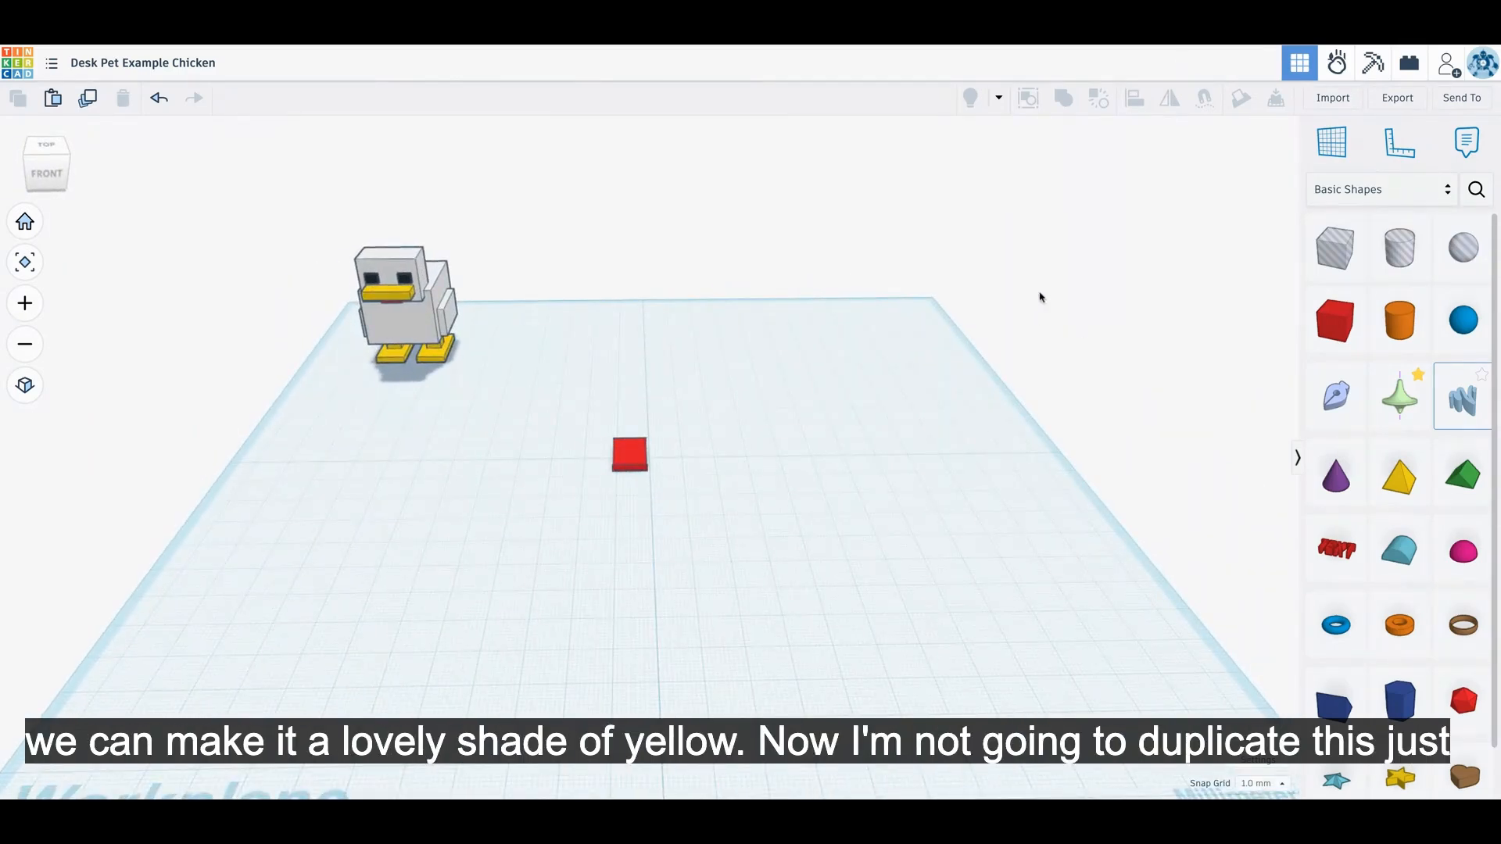
click(632, 455)
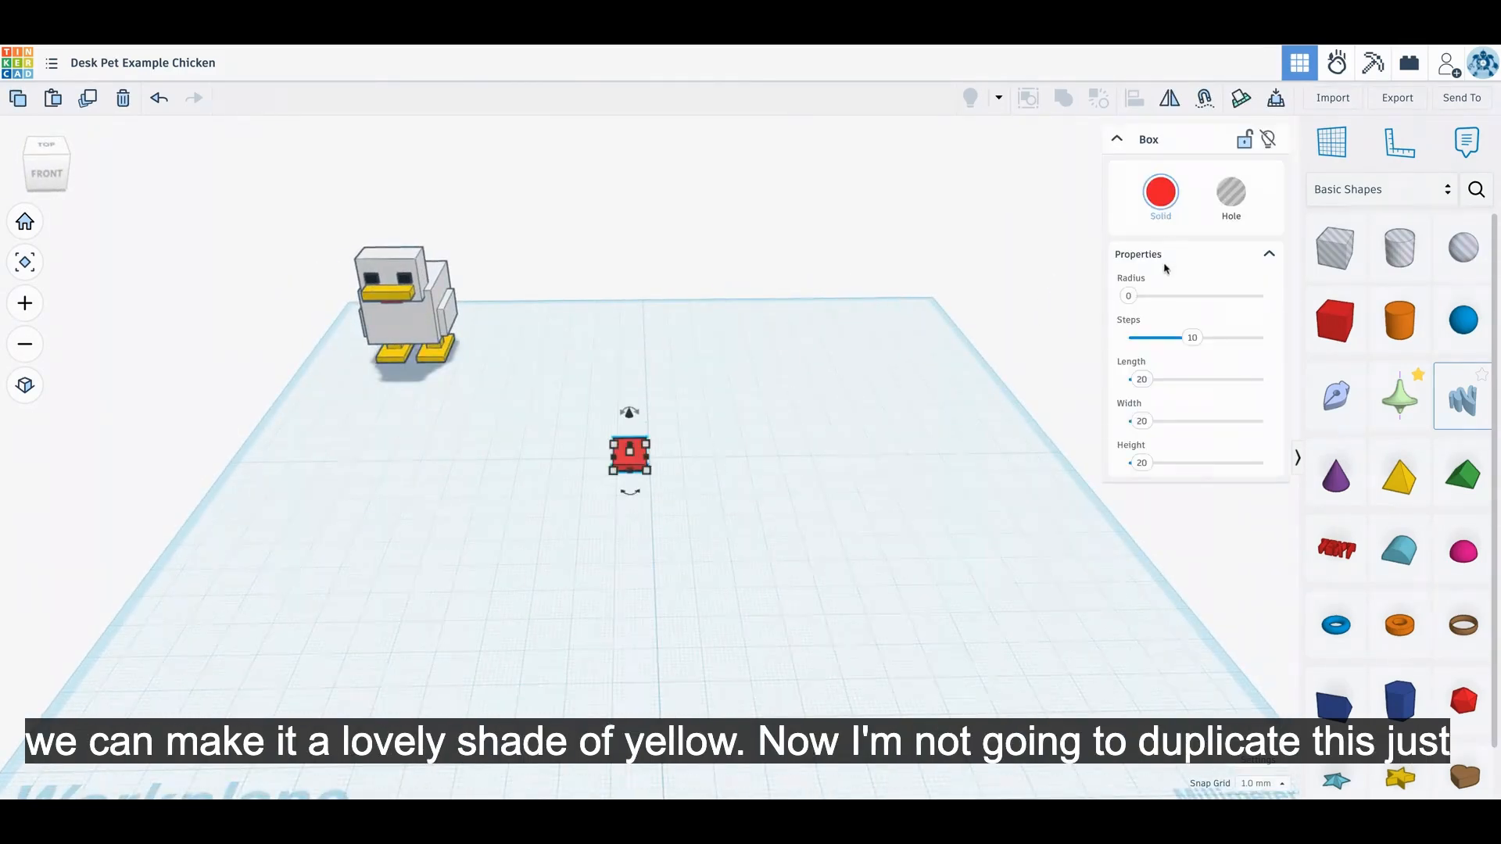
click(1161, 193)
click(1058, 341)
click(720, 443)
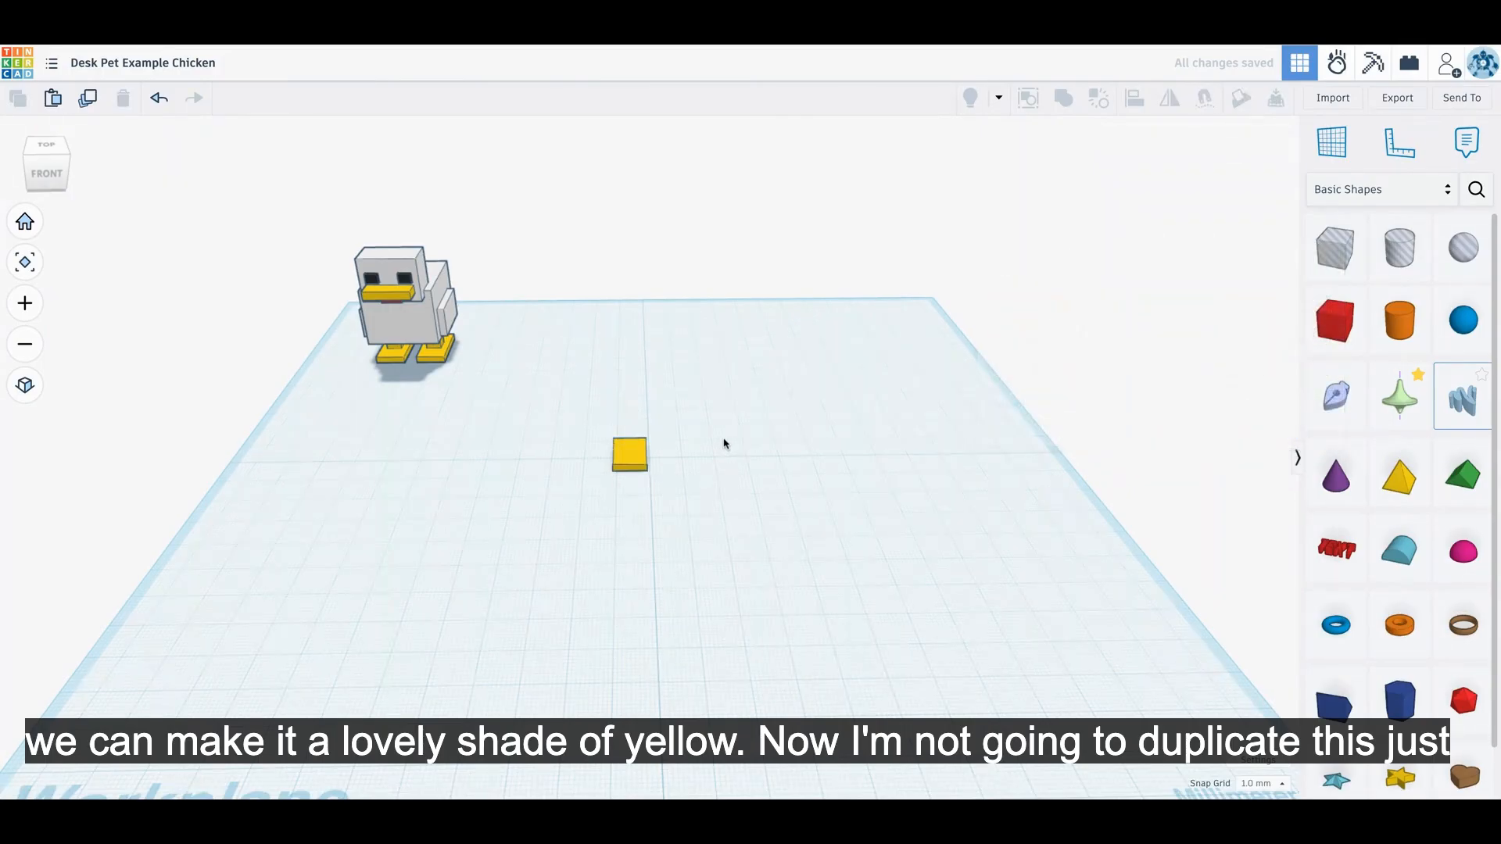
Place a second box for the leg beside the yellow foot and check the foot's dimensions.
right_drag(733, 441, 553, 431)
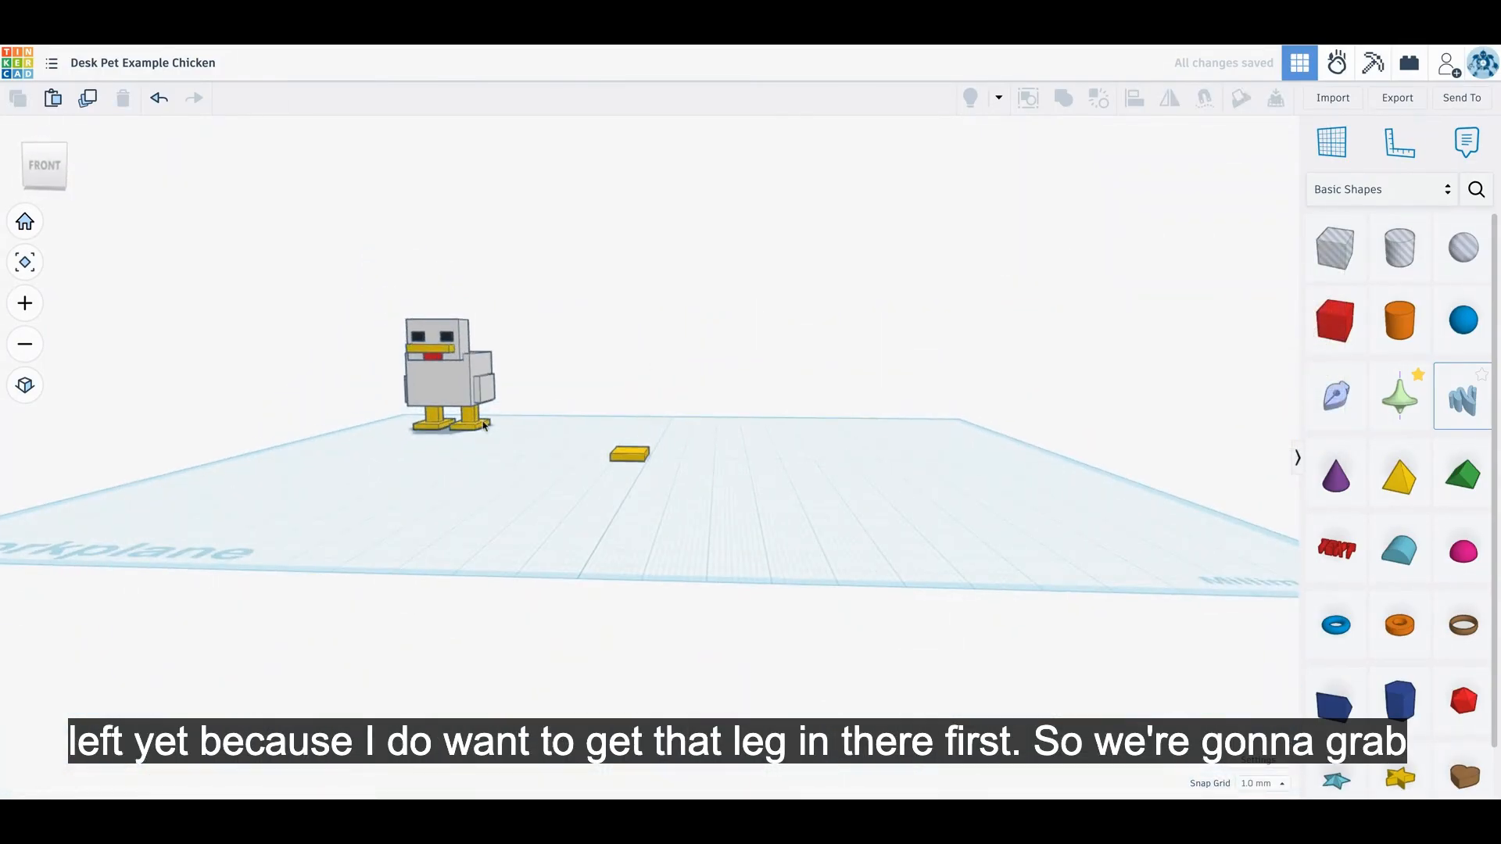
right_drag(681, 433, 680, 507)
drag(1334, 340, 790, 461)
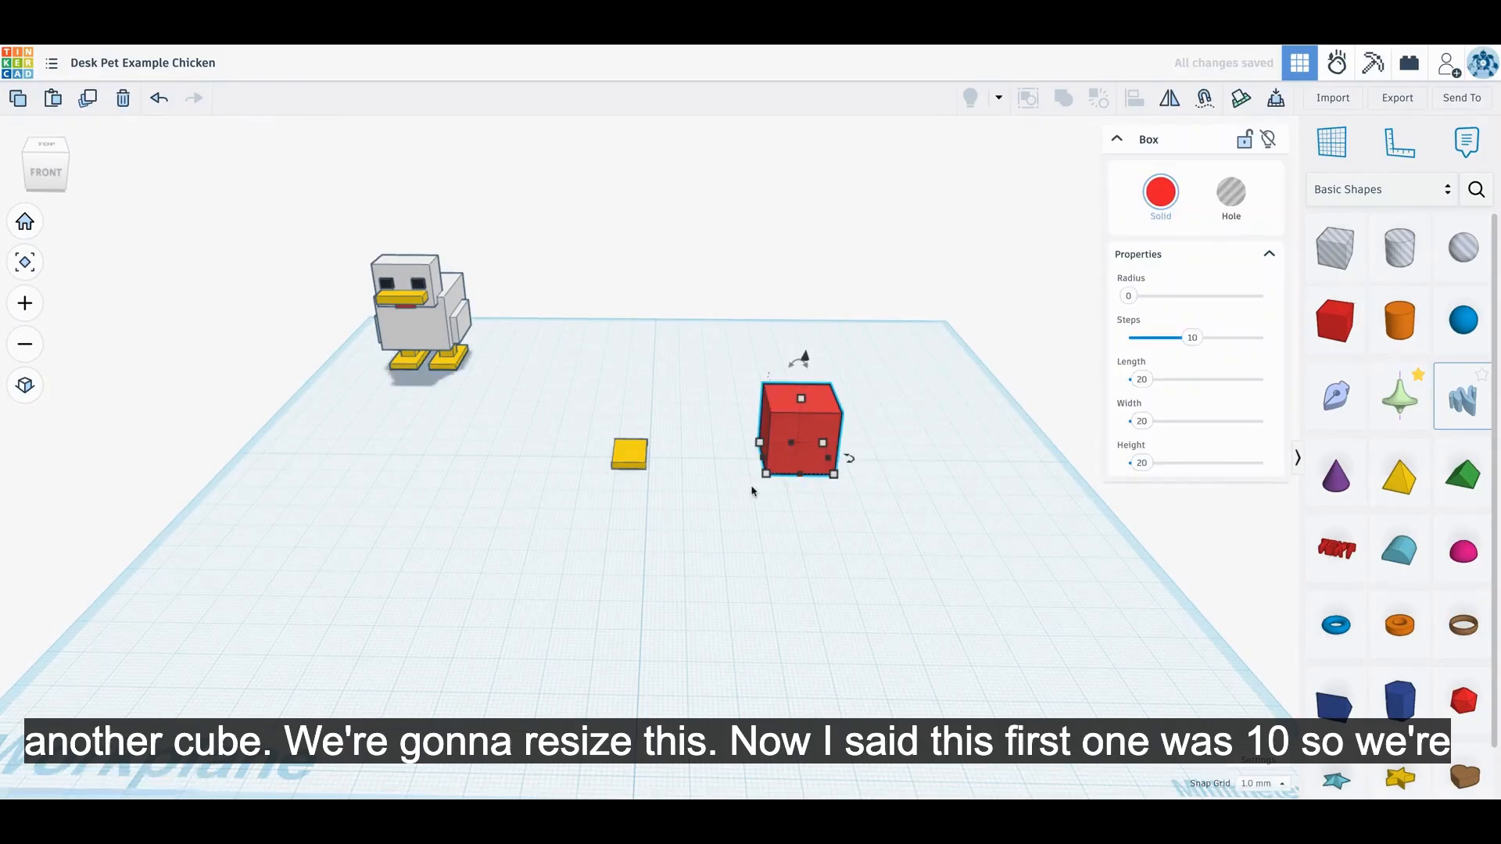
click(637, 459)
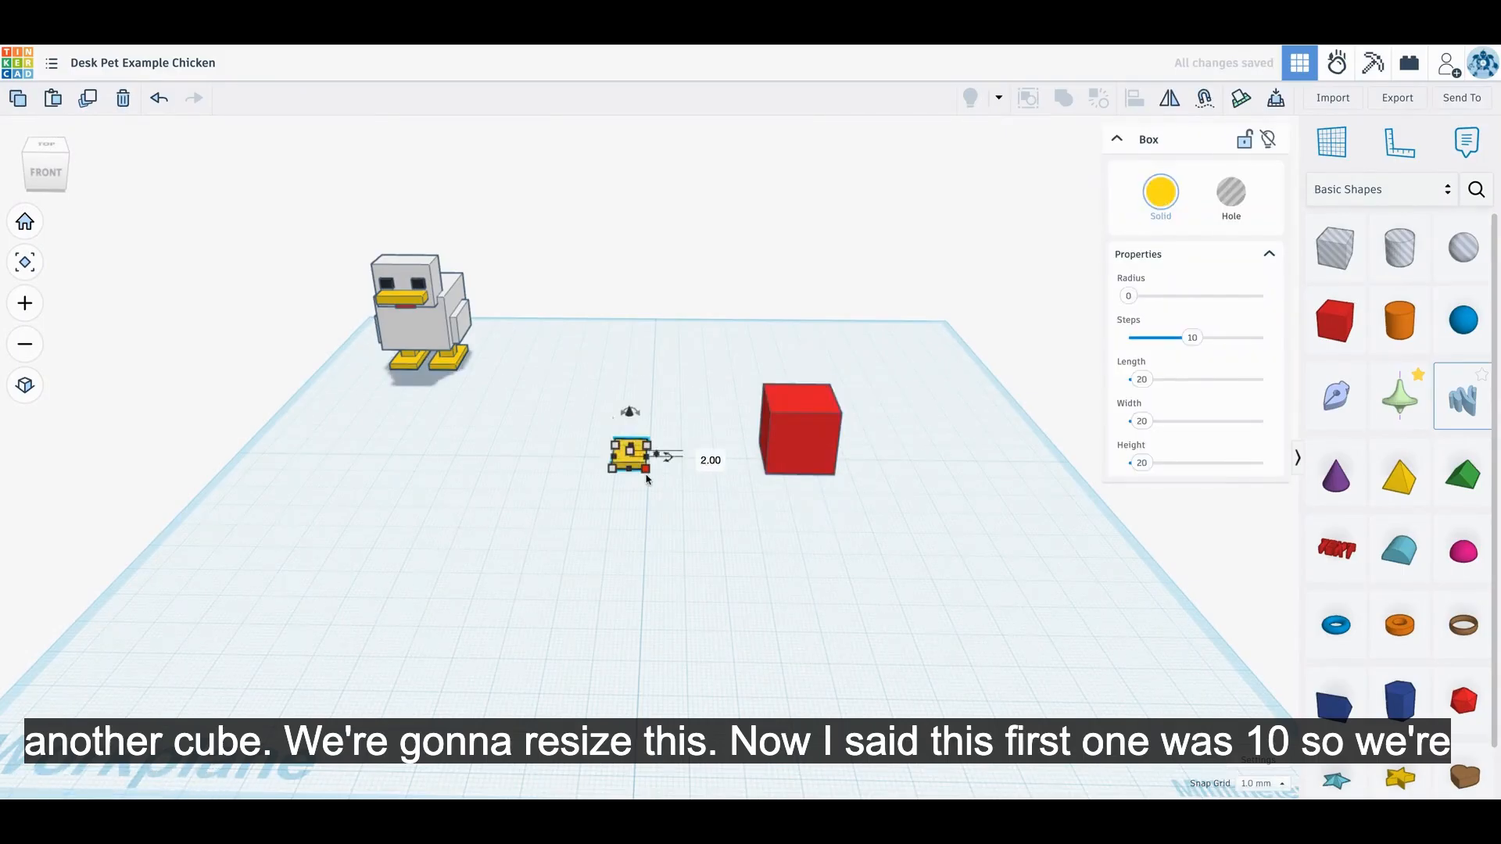
Set the red leg box's base to 7 mm by 7 mm.
click(779, 447)
click(817, 515)
text(7)
key(Return)
click(735, 457)
text(7)
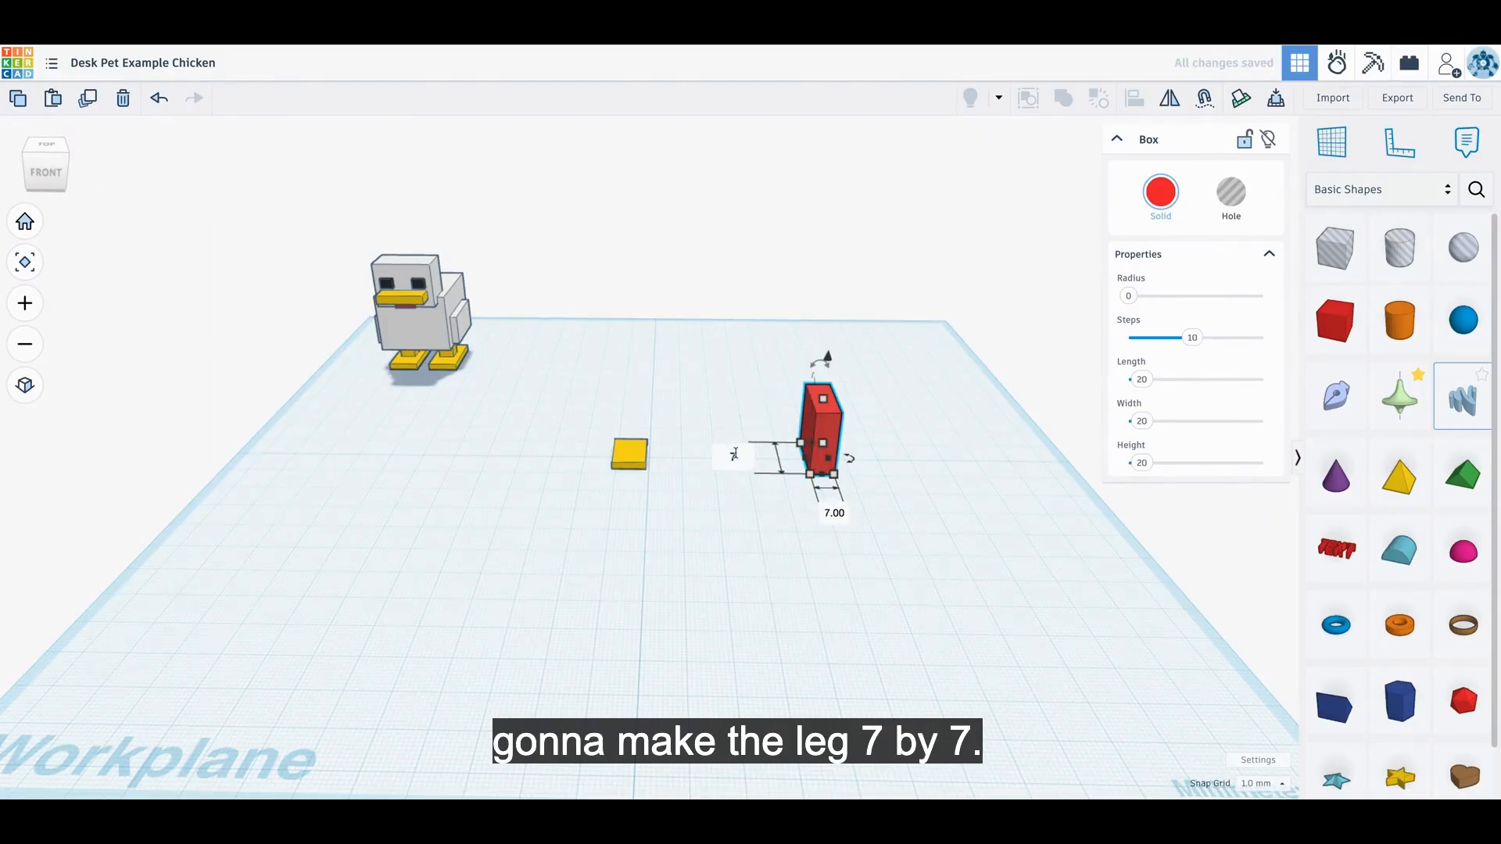
key(Return)
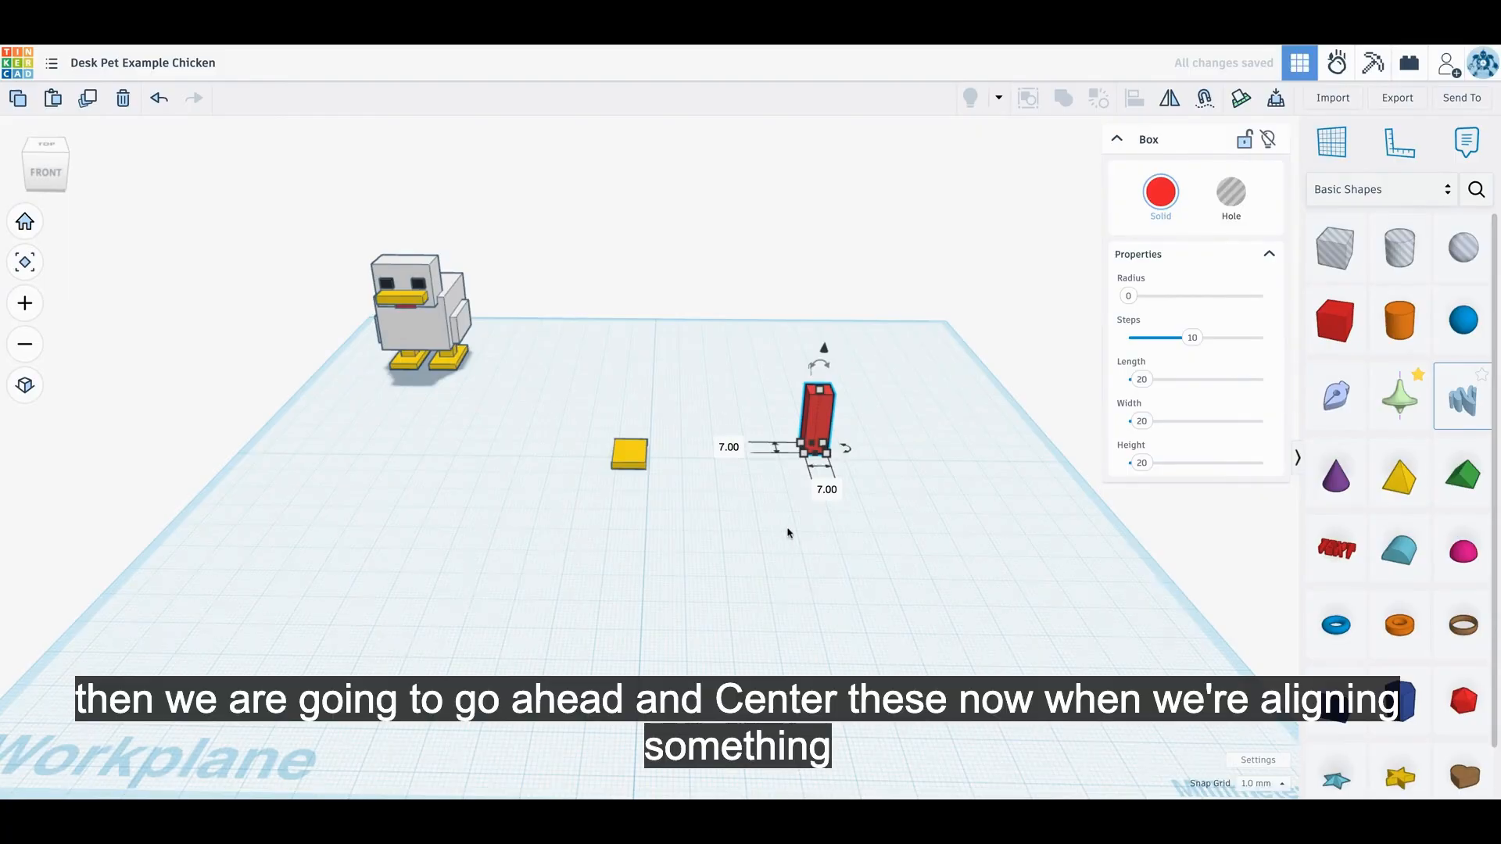
Move the red leg onto the yellow foot and align their centers in width and length, leaving the vertical alignment alone.
drag(821, 429, 662, 470)
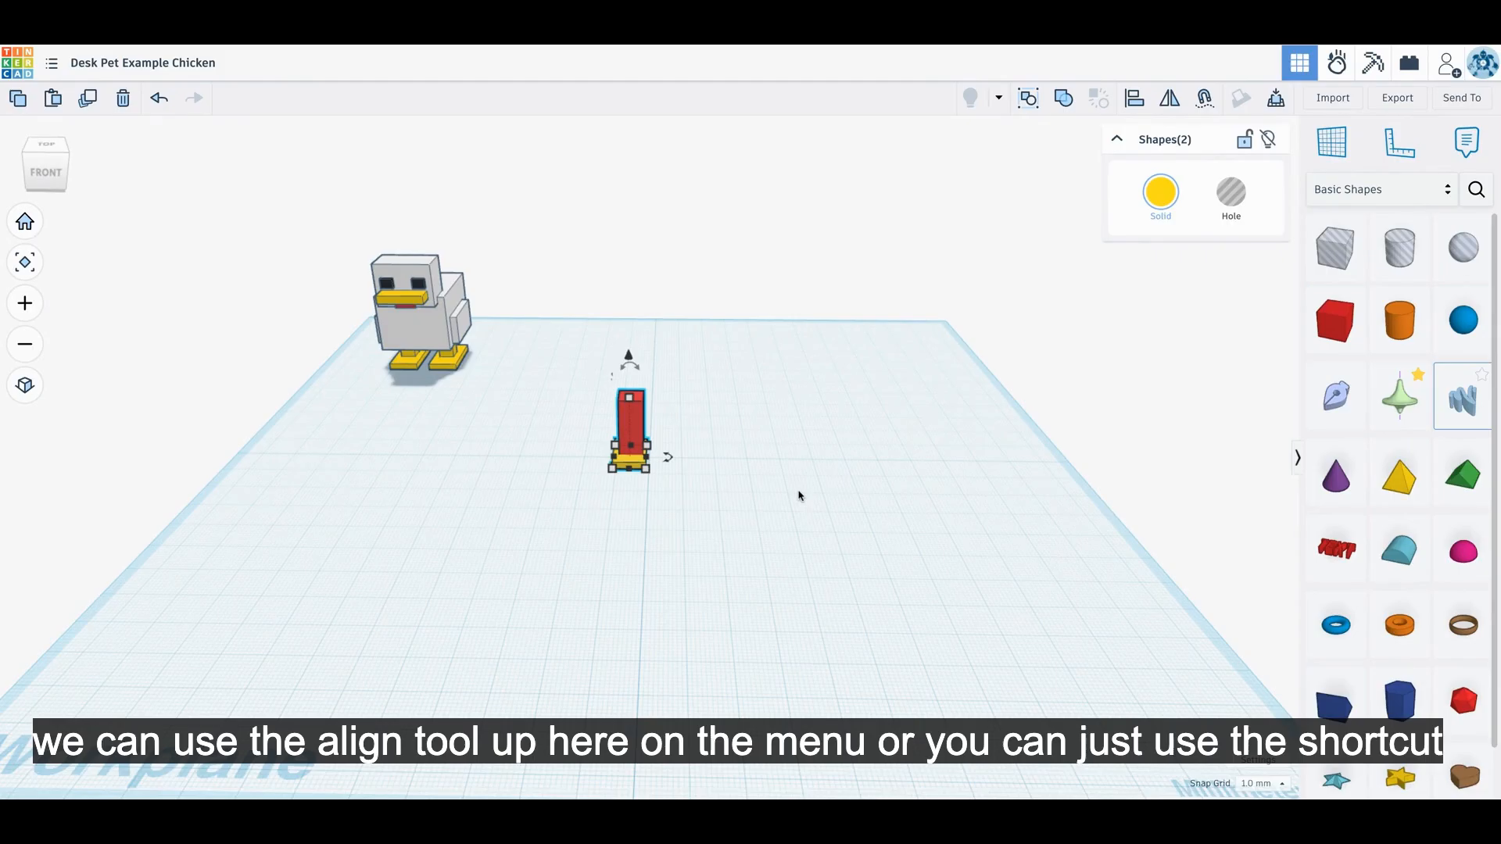
key(l)
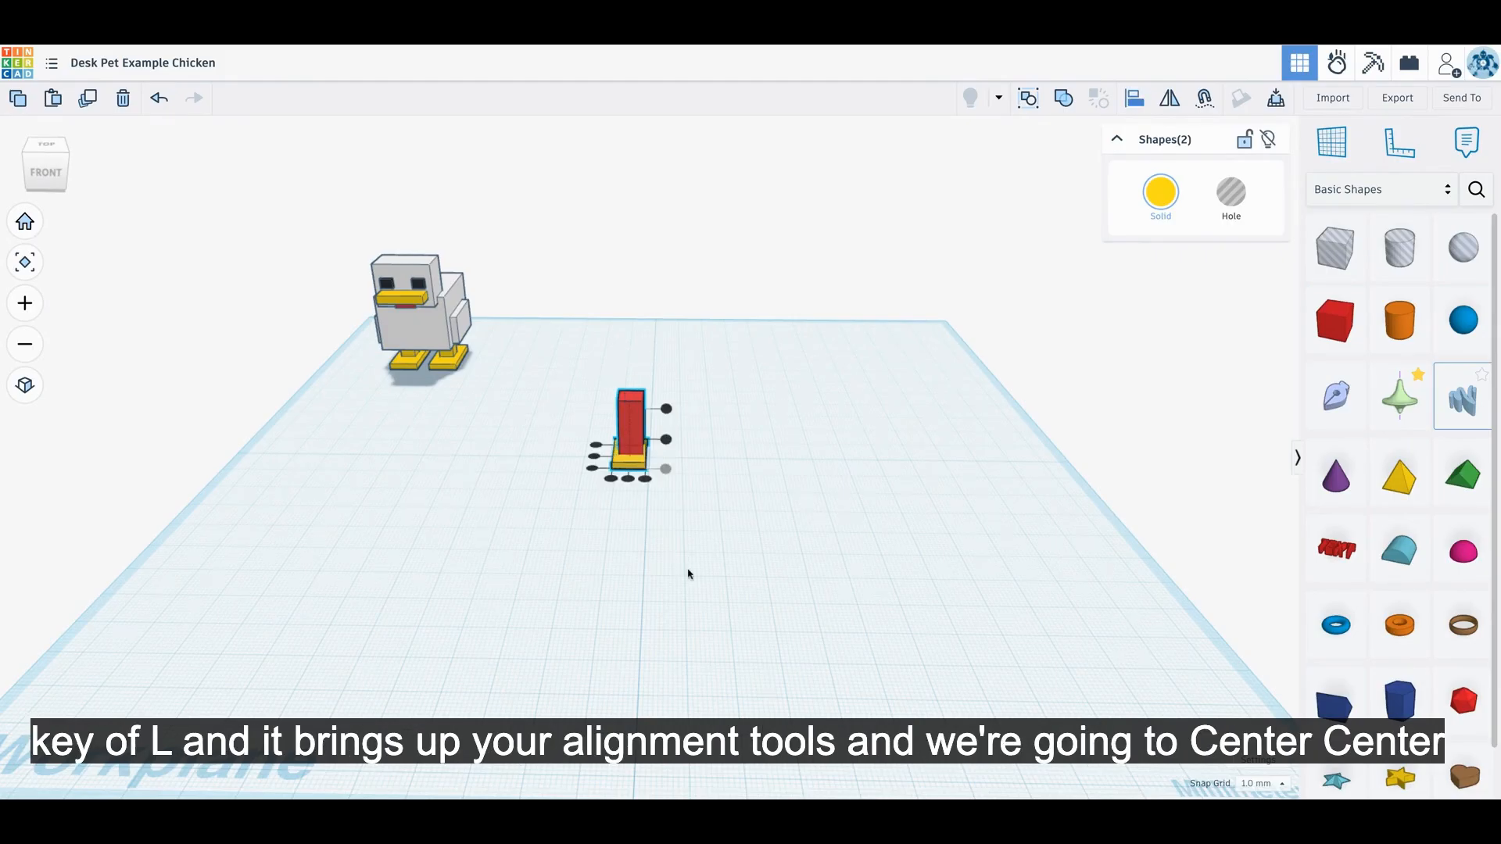
click(628, 480)
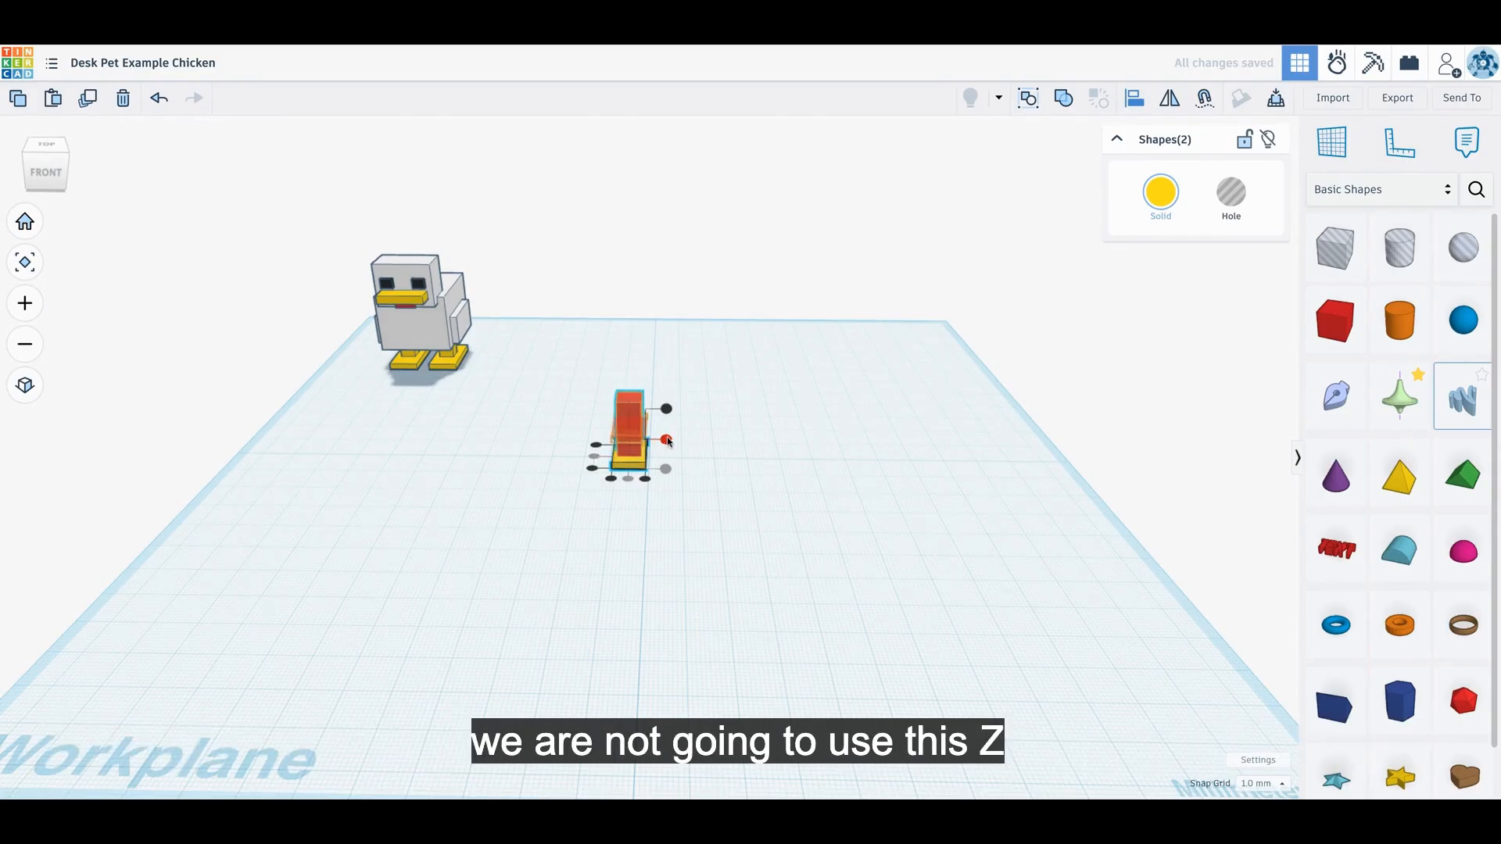
right_drag(717, 469, 666, 440)
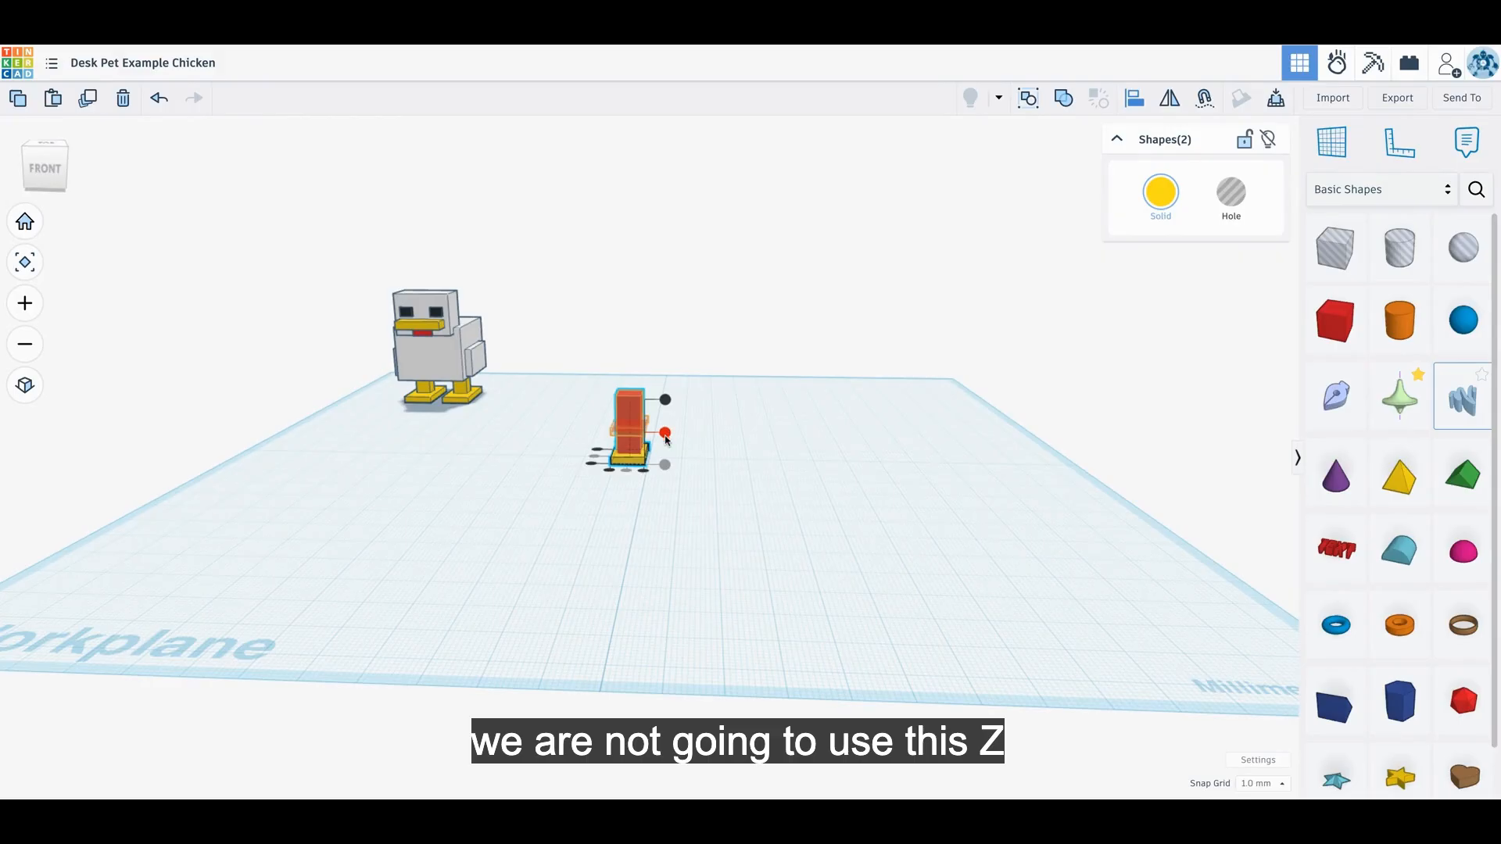
right_drag(662, 439, 727, 497)
click(727, 564)
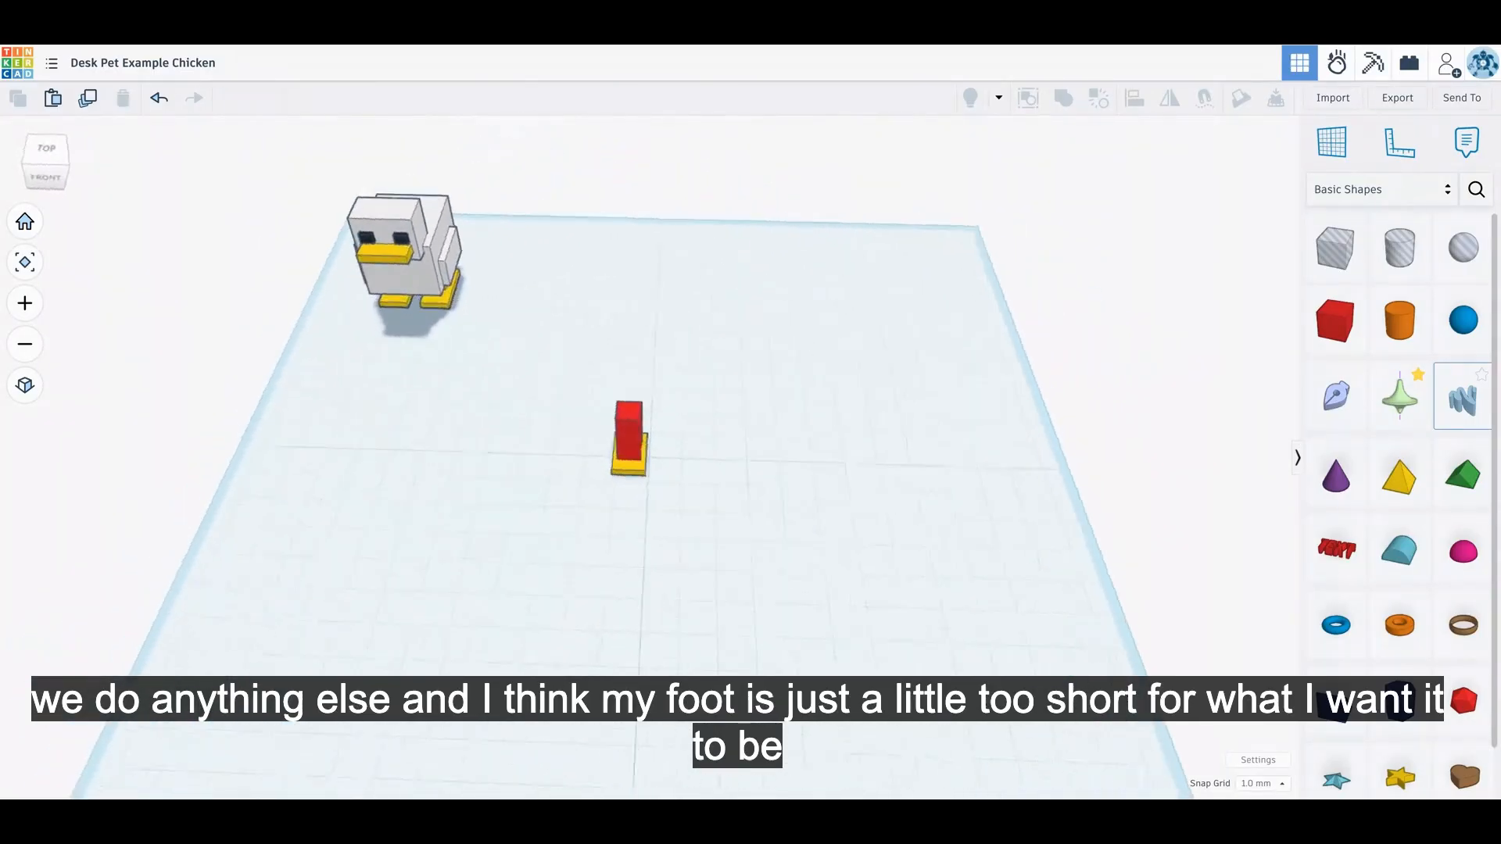
Set the yellow foot's length to 20 mm.
click(629, 469)
click(550, 461)
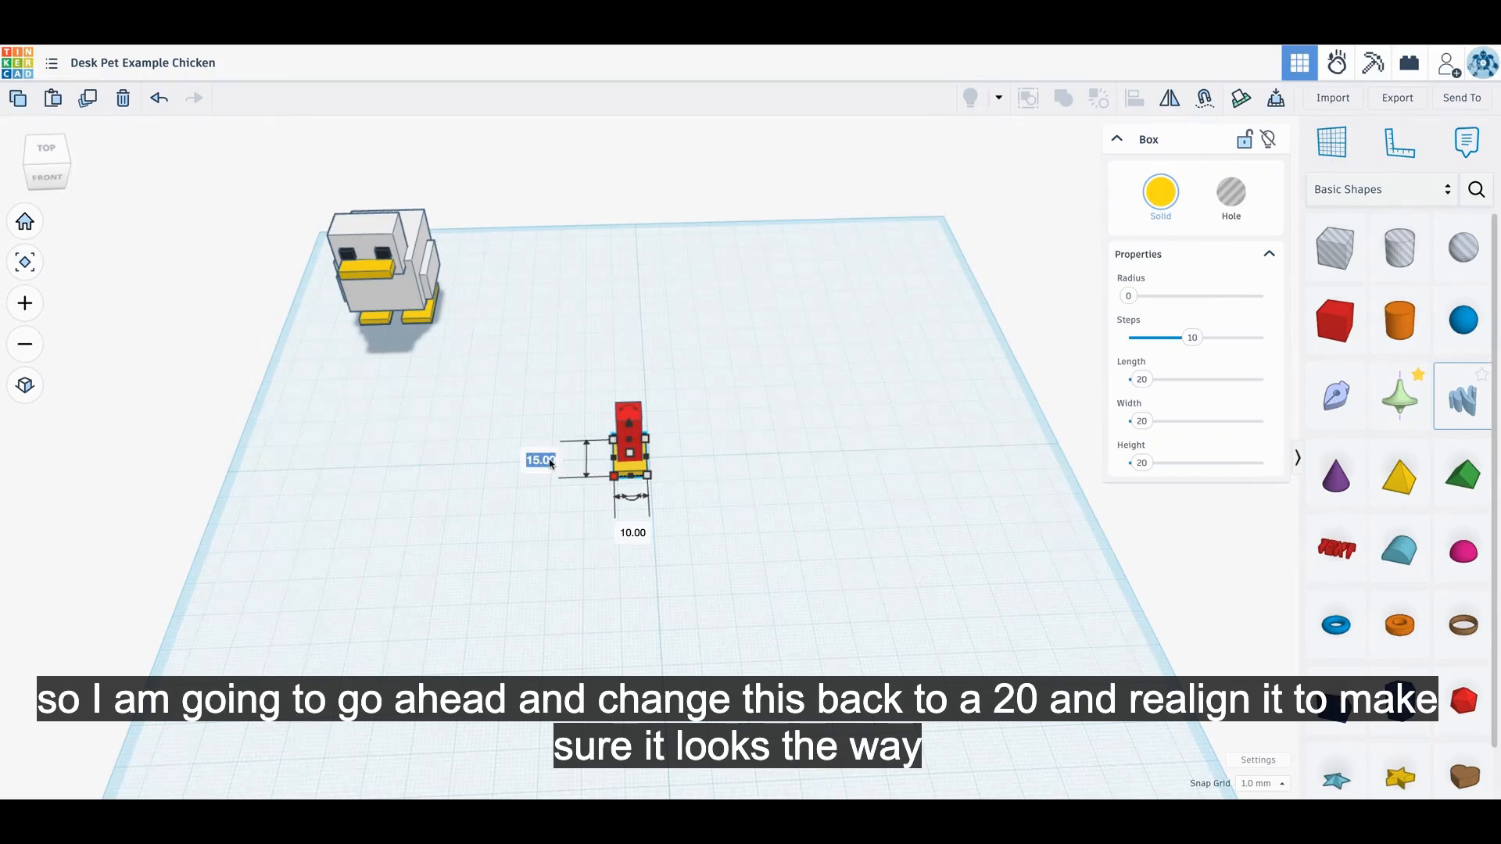
text(20.)
key(Return)
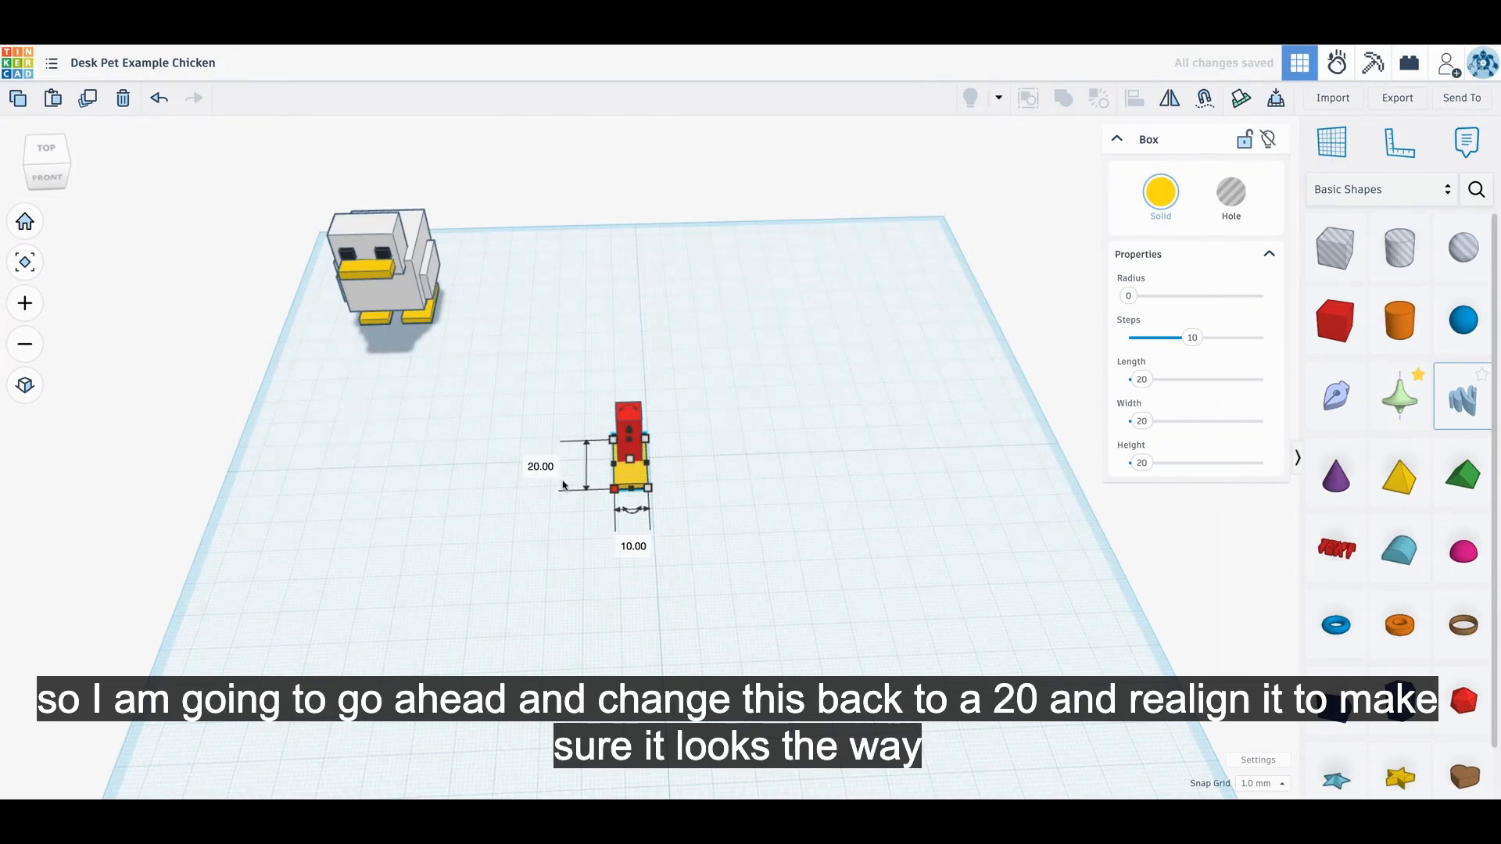
Align the red leg and the lengthened foot to their common center along the foot's length.
drag(613, 442, 700, 499)
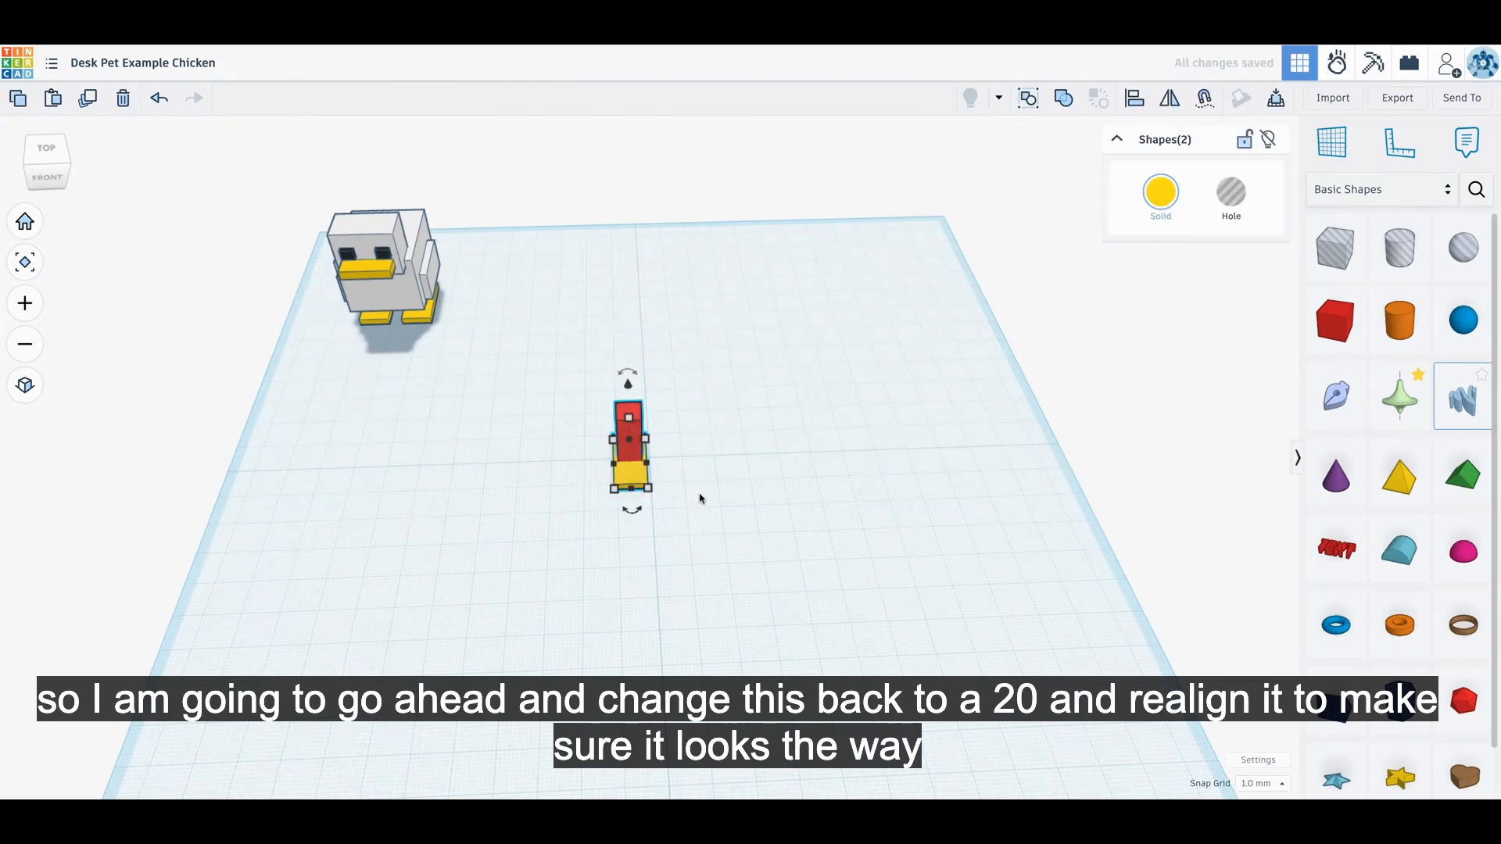
key(l)
click(594, 465)
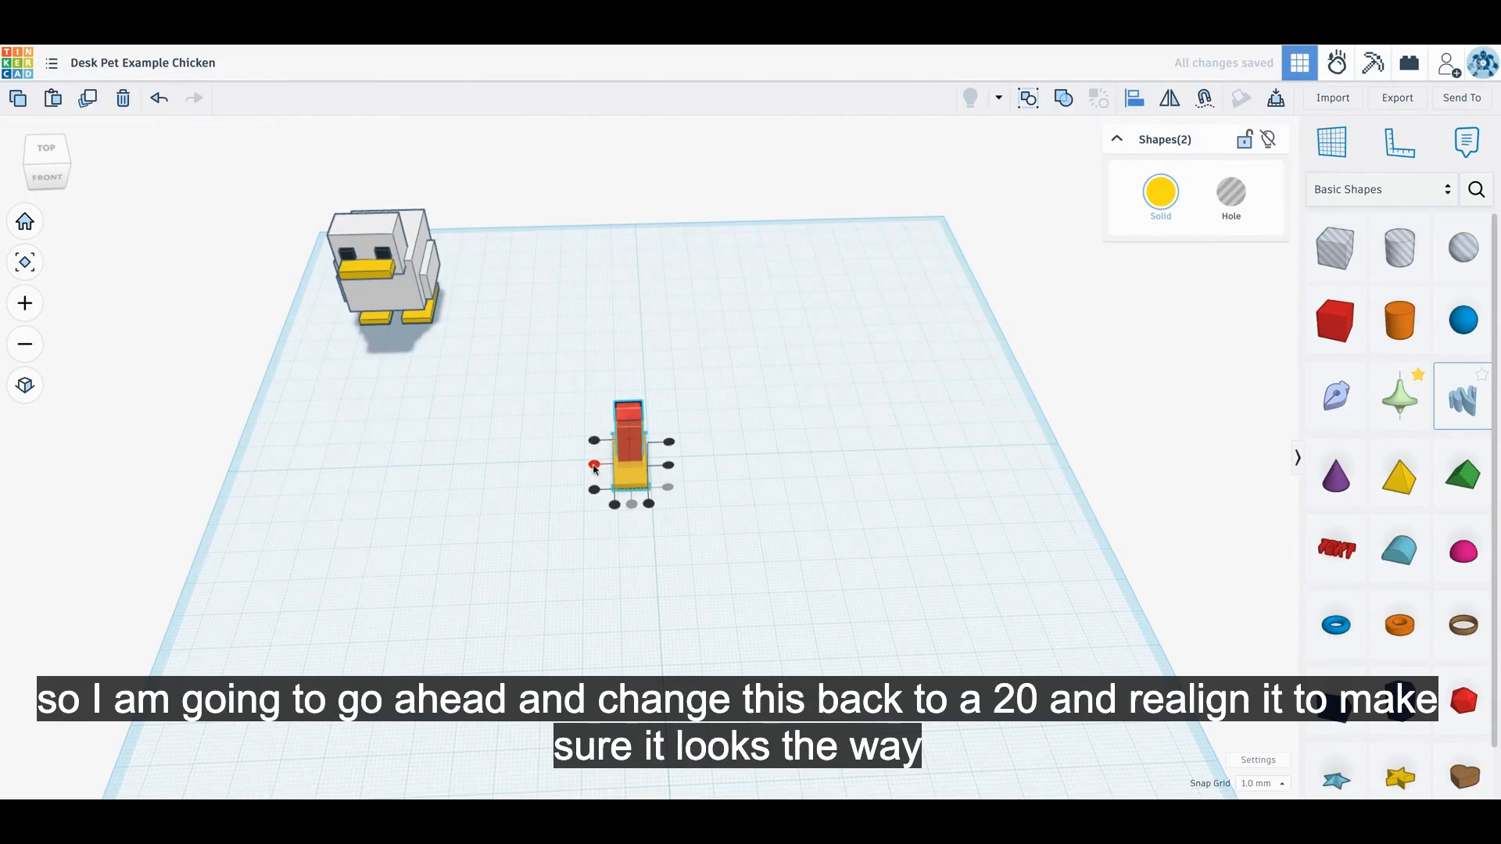
click(762, 507)
Slim the red leg by setting its base to 5 mm by 5 mm.
right_drag(768, 507, 768, 508)
click(626, 458)
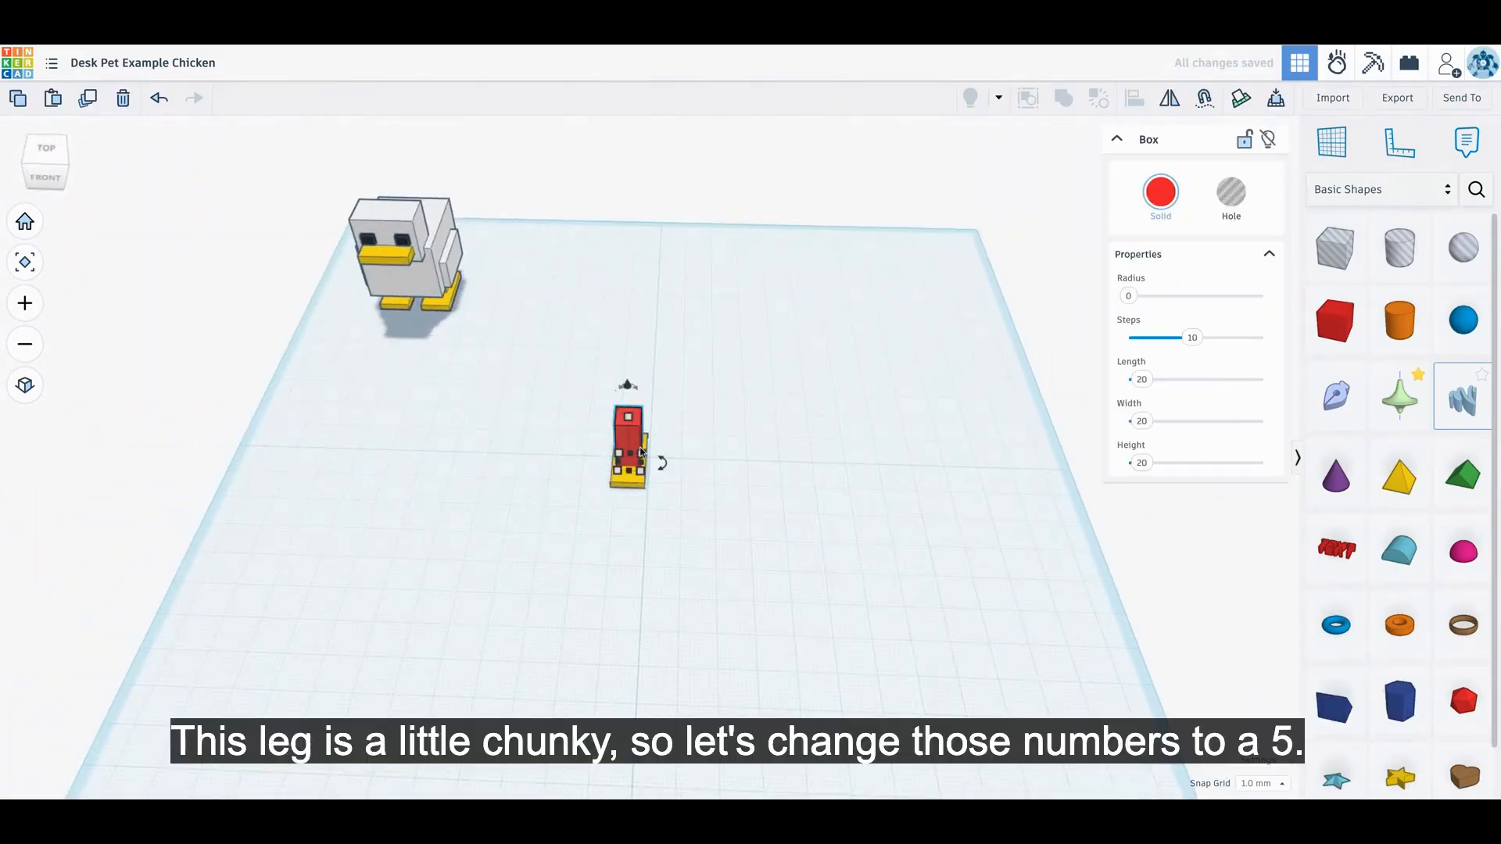
click(547, 461)
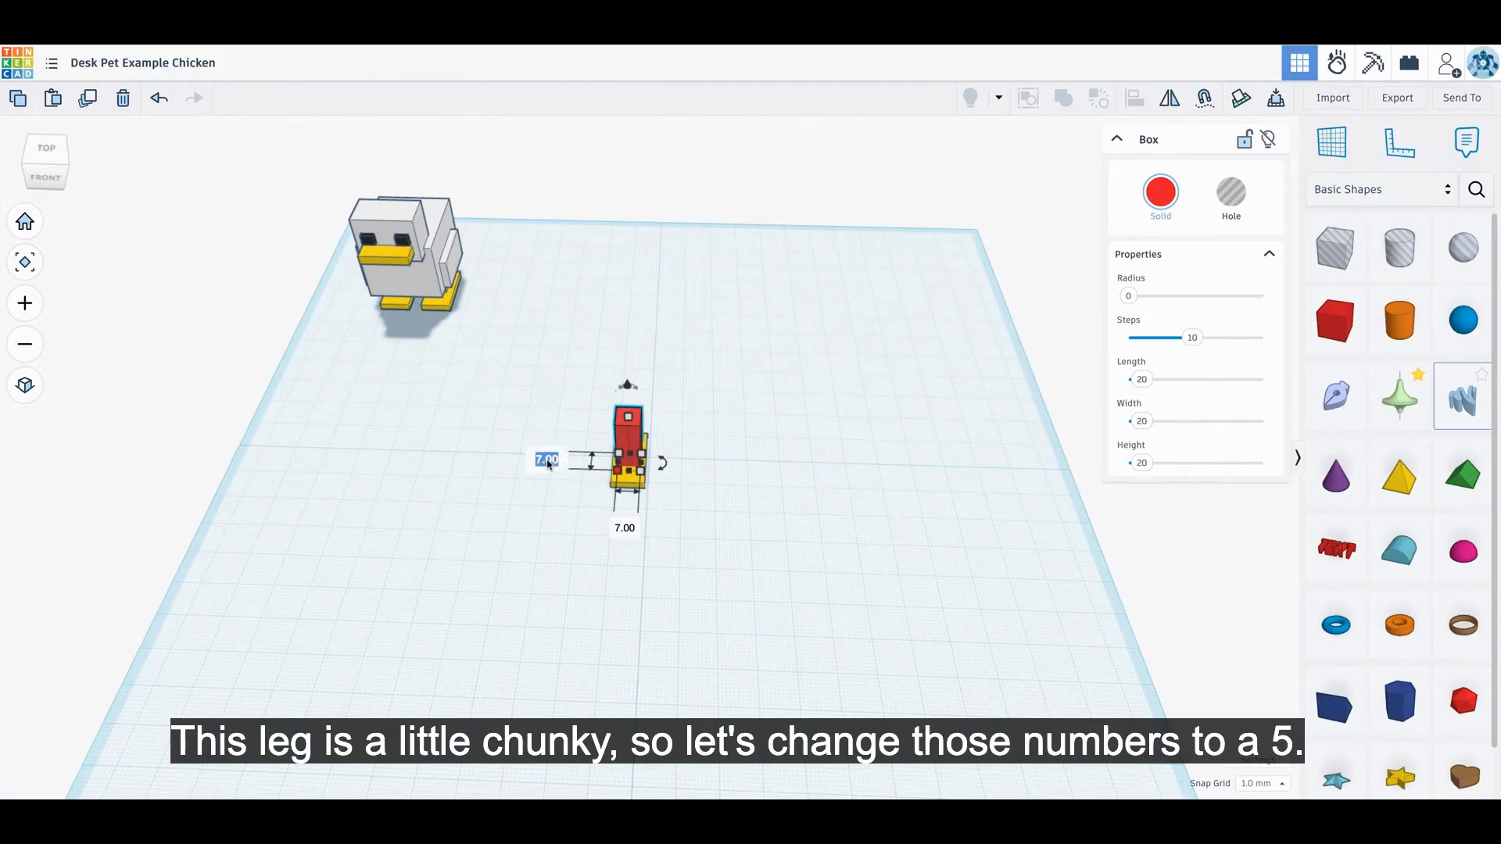
text(5)
click(623, 524)
text(5)
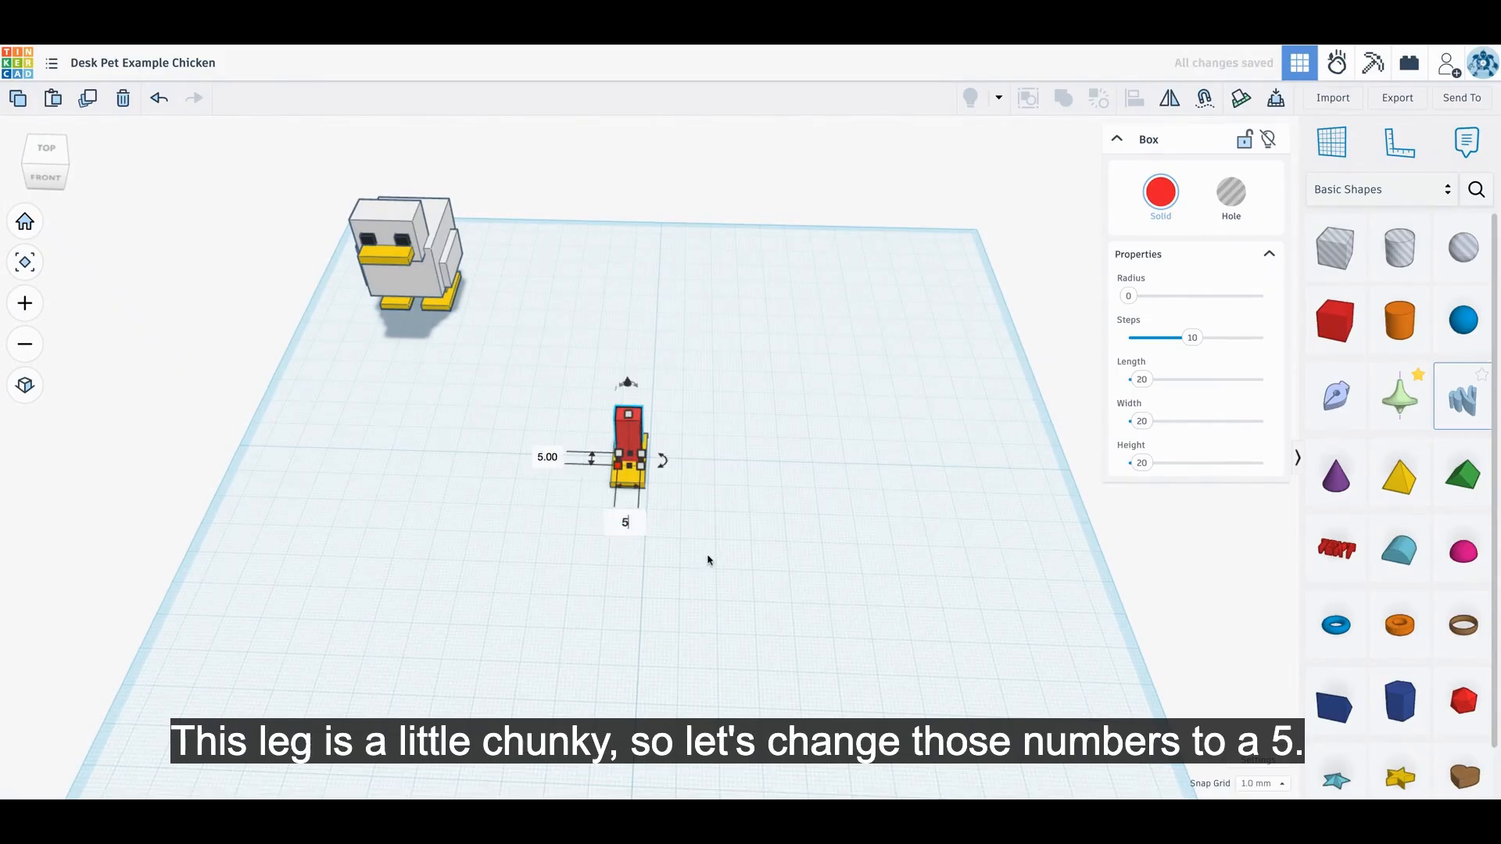
key(Return)
Center the slimmed leg on the foot again in both width and length.
drag(723, 508, 610, 449)
key(l)
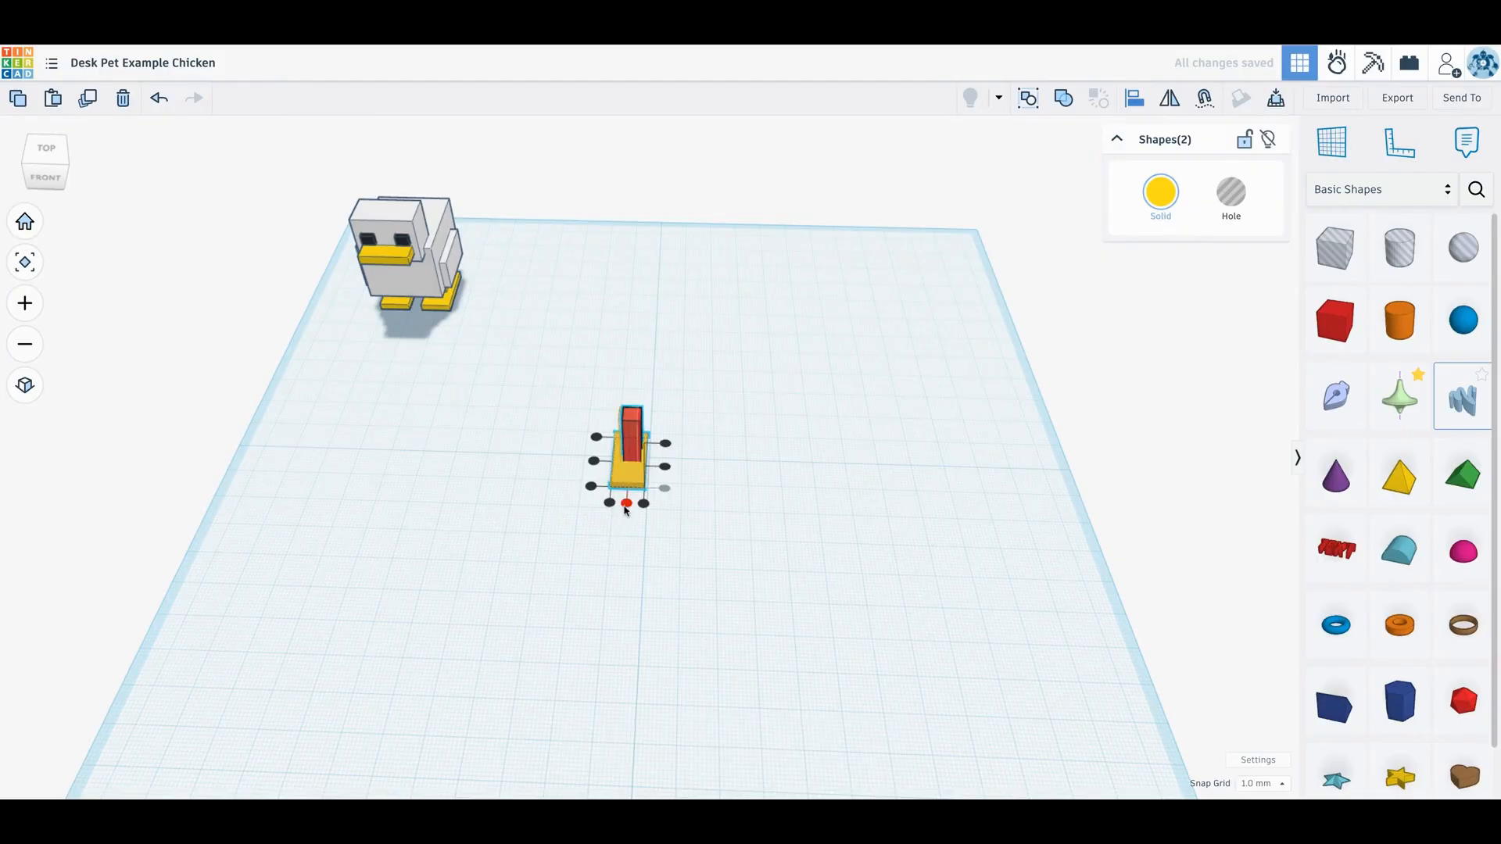
click(596, 466)
click(734, 532)
Recolor the red leg yellow to match the foot.
right_drag(735, 533, 630, 428)
click(625, 422)
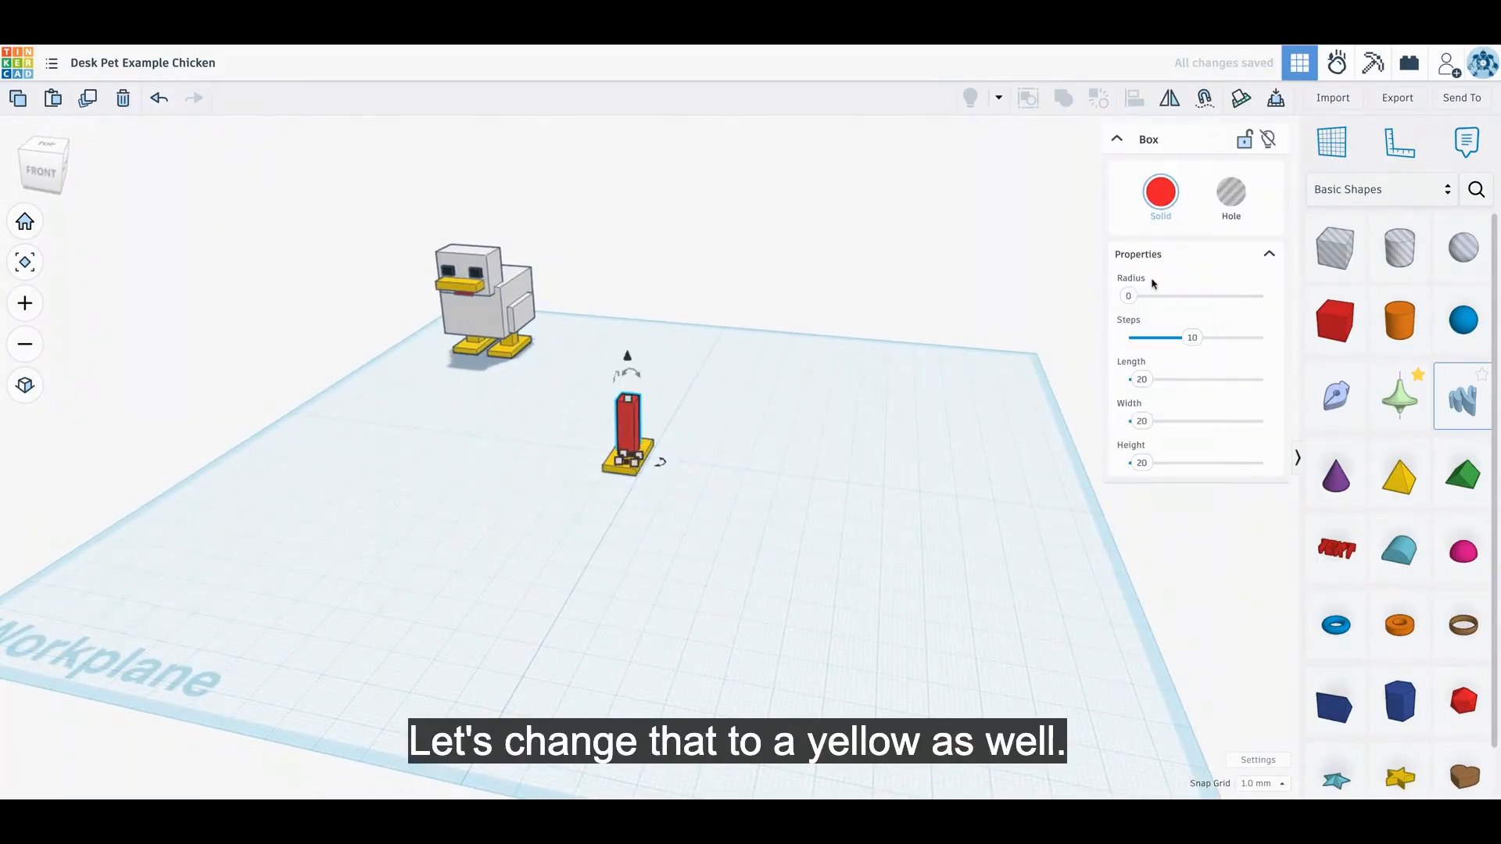
click(1161, 193)
click(1057, 339)
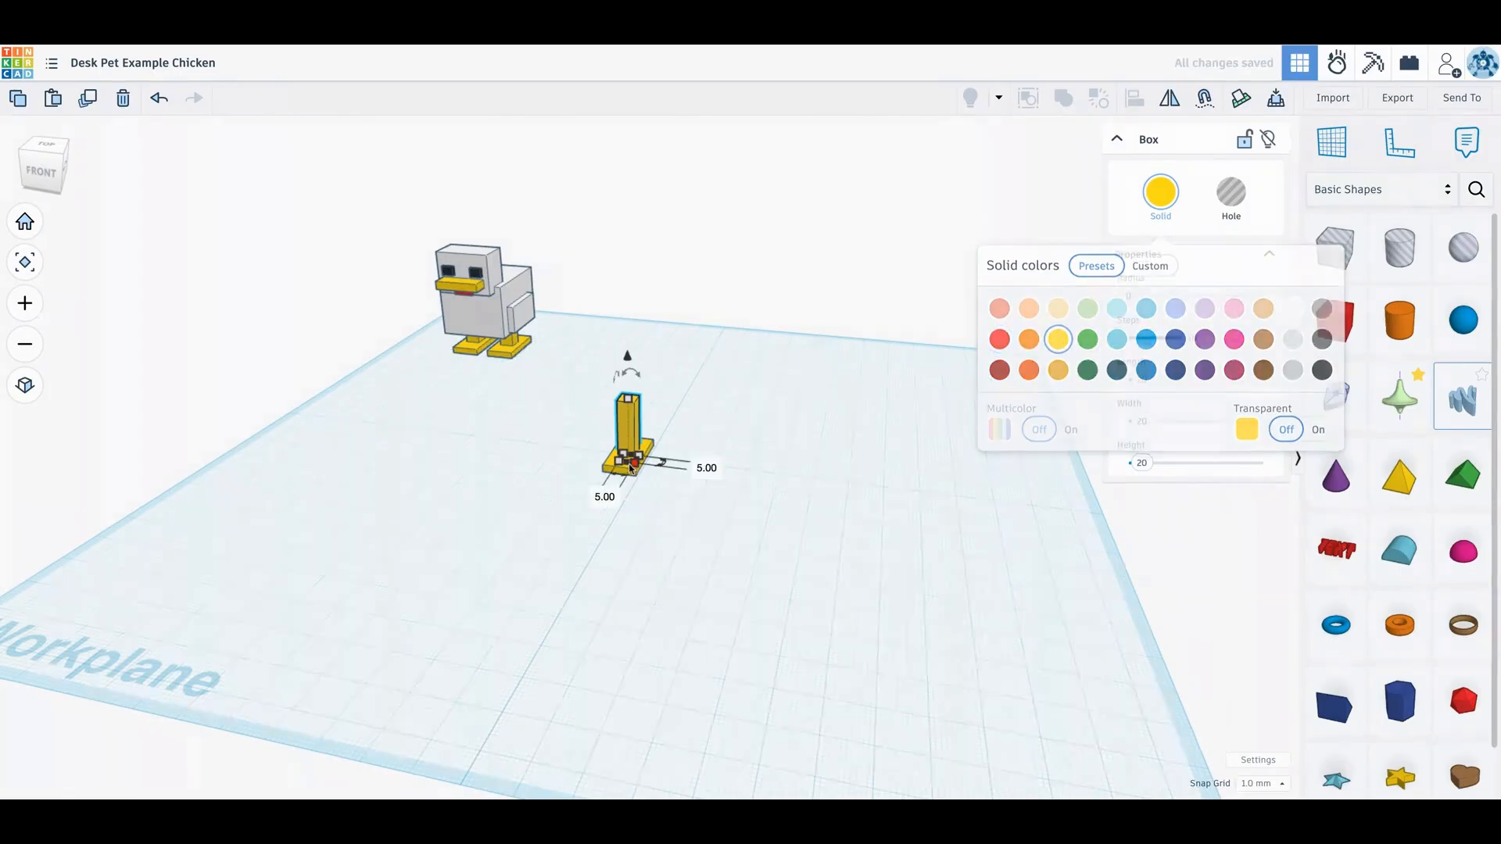
click(682, 510)
Combine the leg and foot into one object with a Union Group.
right_drag(682, 510, 705, 544)
drag(608, 436, 702, 493)
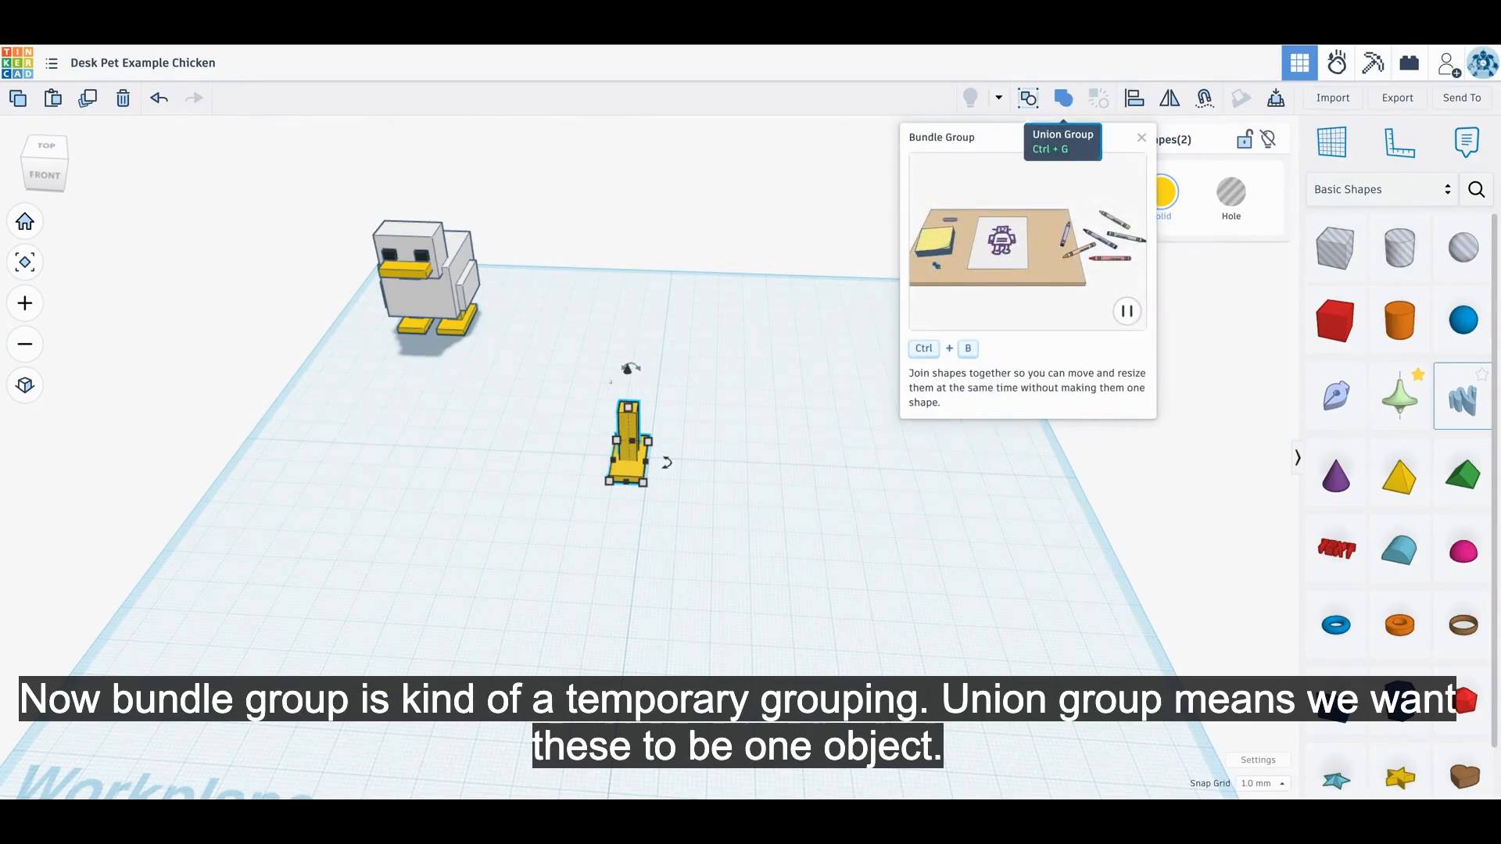
click(1063, 97)
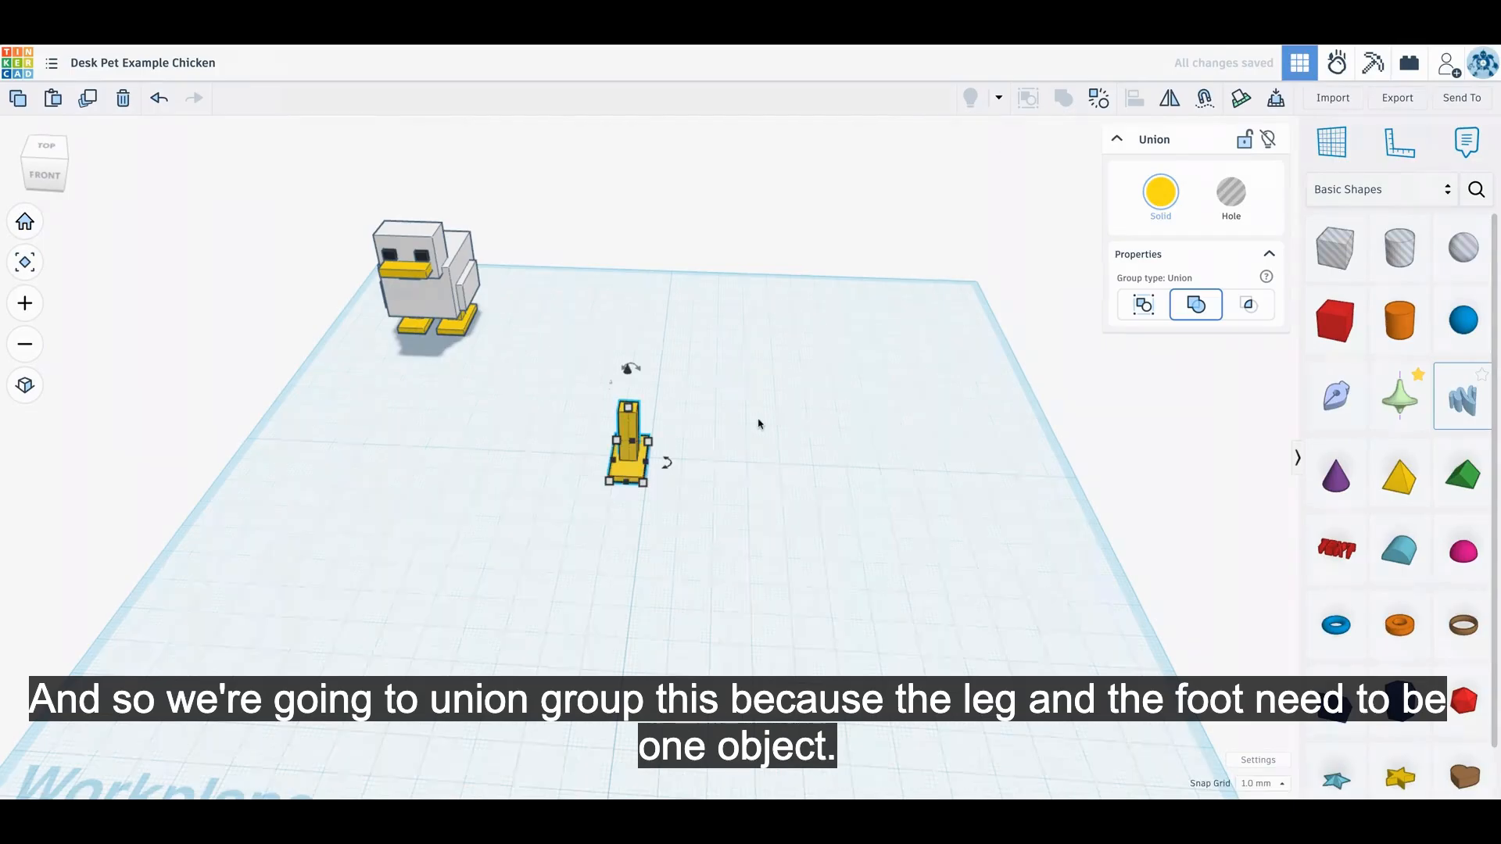
click(715, 518)
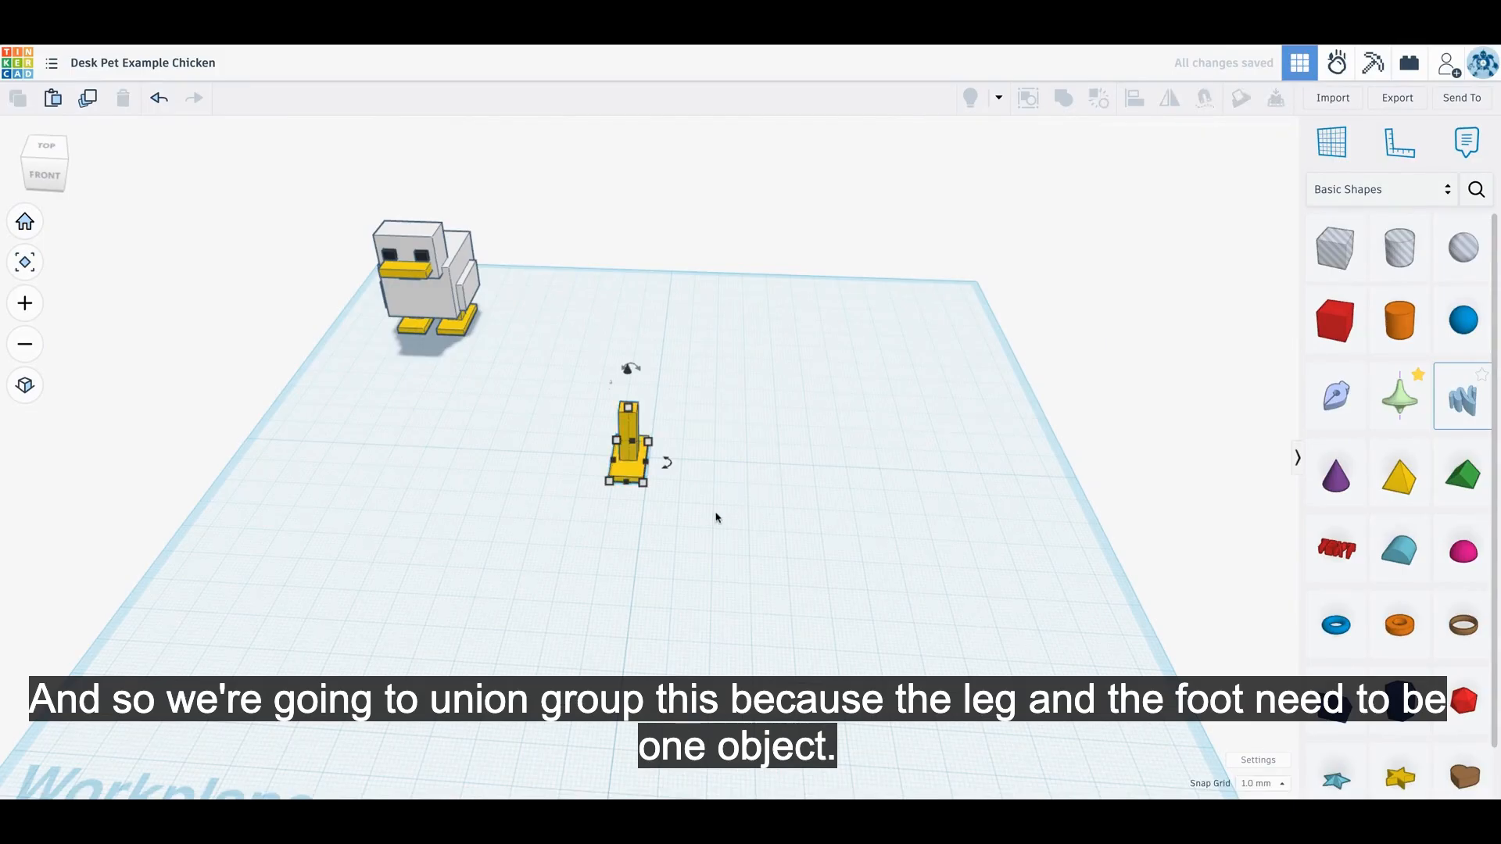
Move the grouped leg slightly forward and duplicate it in place.
mouse_move(633, 467)
mouse_down()
mouse_move(664, 463)
mouse_move(606, 465)
mouse_move(610, 444)
mouse_move(636, 483)
mouse_up()
click(669, 591)
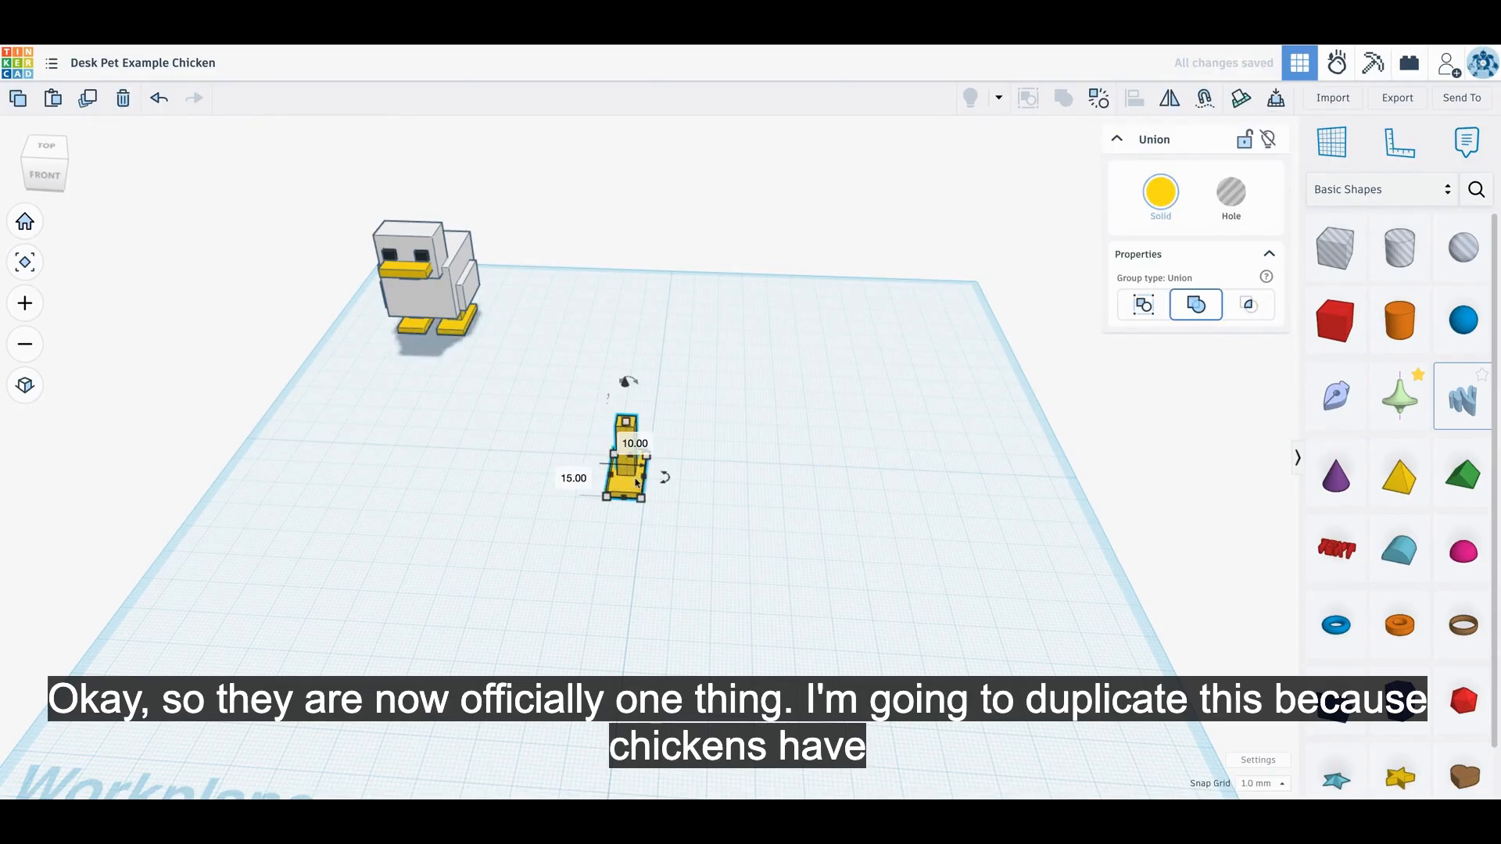
key(ctrl+d)
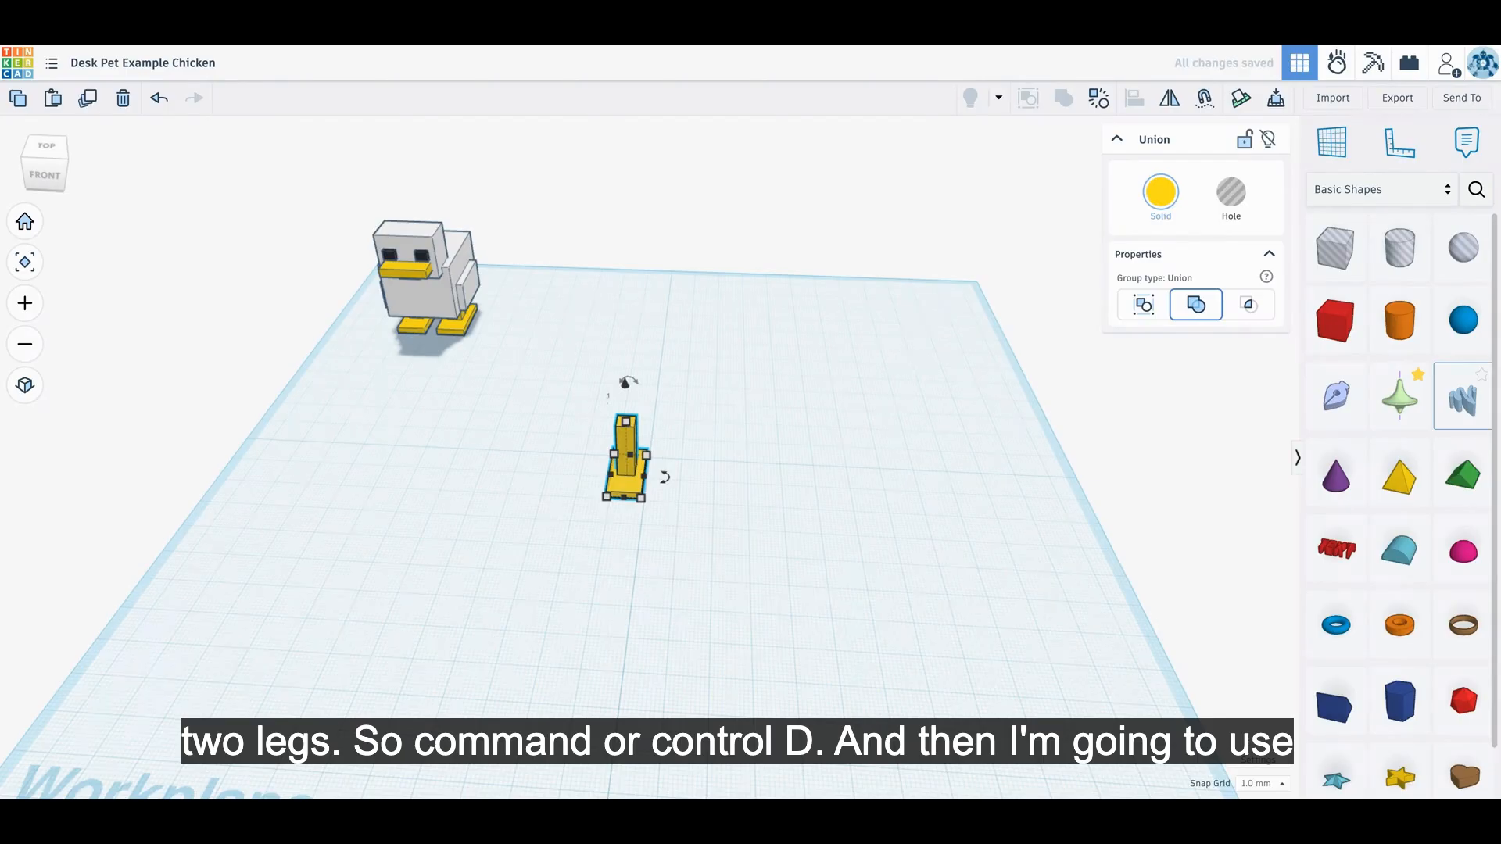
Move the duplicated leg to the right until its foot sits directly beside the original foot.
key(Right)
key(Right)
key(Right)
key(Right)
key(Right)
key(Right)
key(Right)
key(Right)
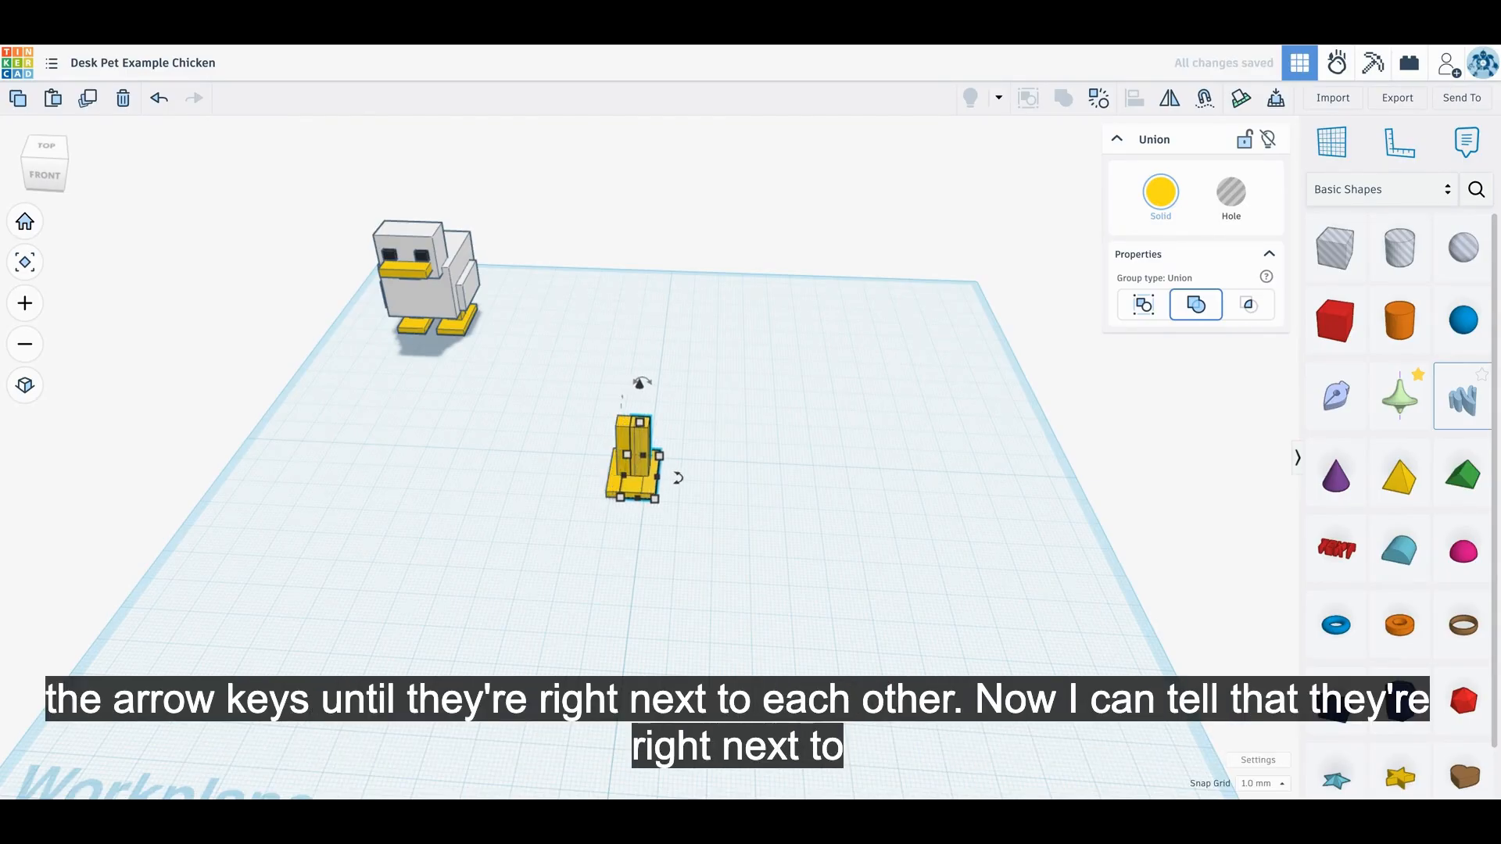
key(Right)
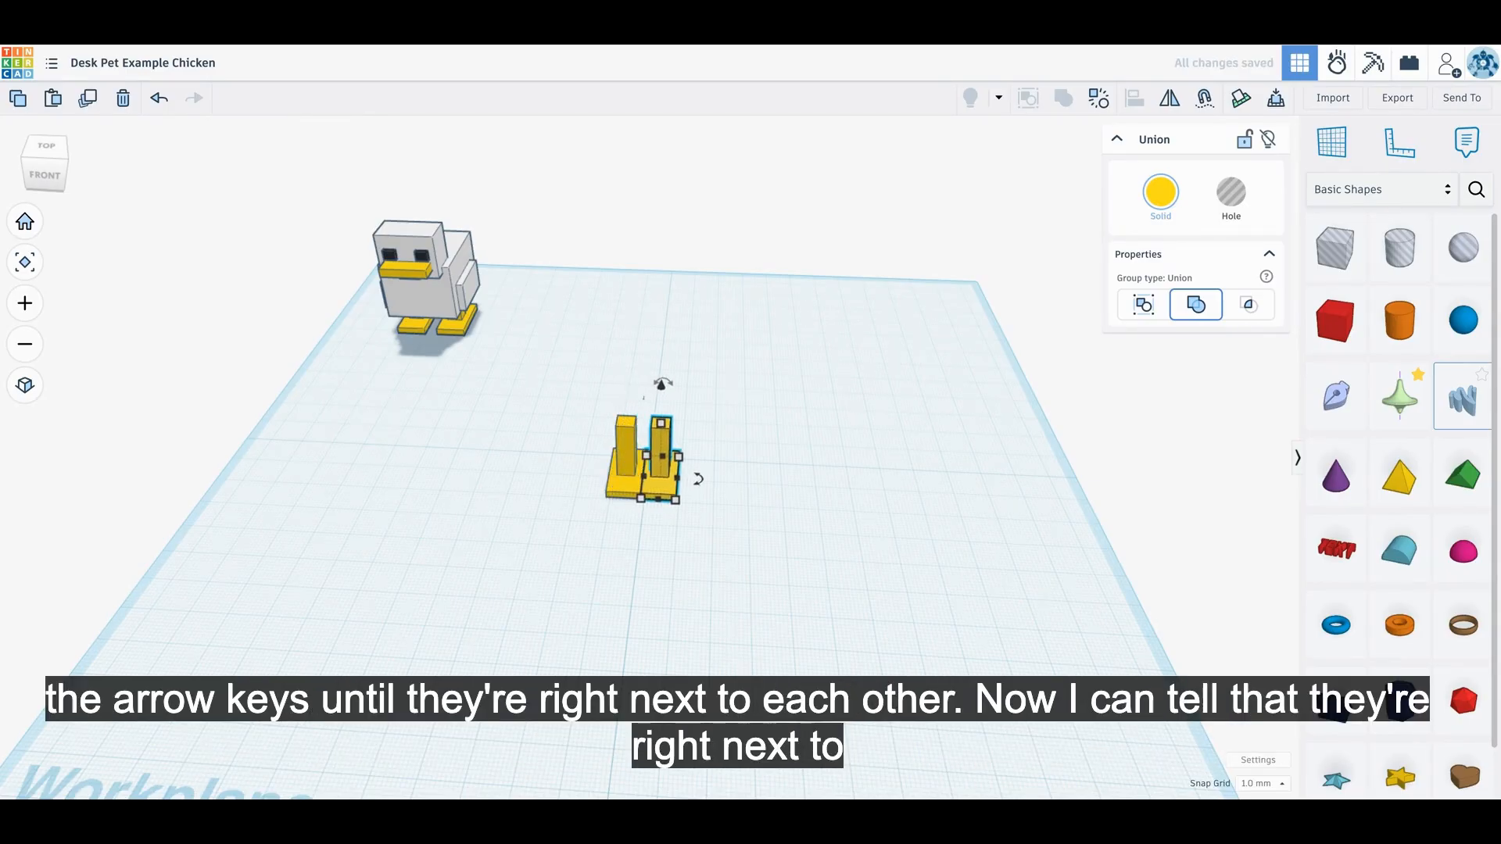
Move the second leg further right to leave a 5 mm gap between the two feet.
scroll(691, 532, up, 5)
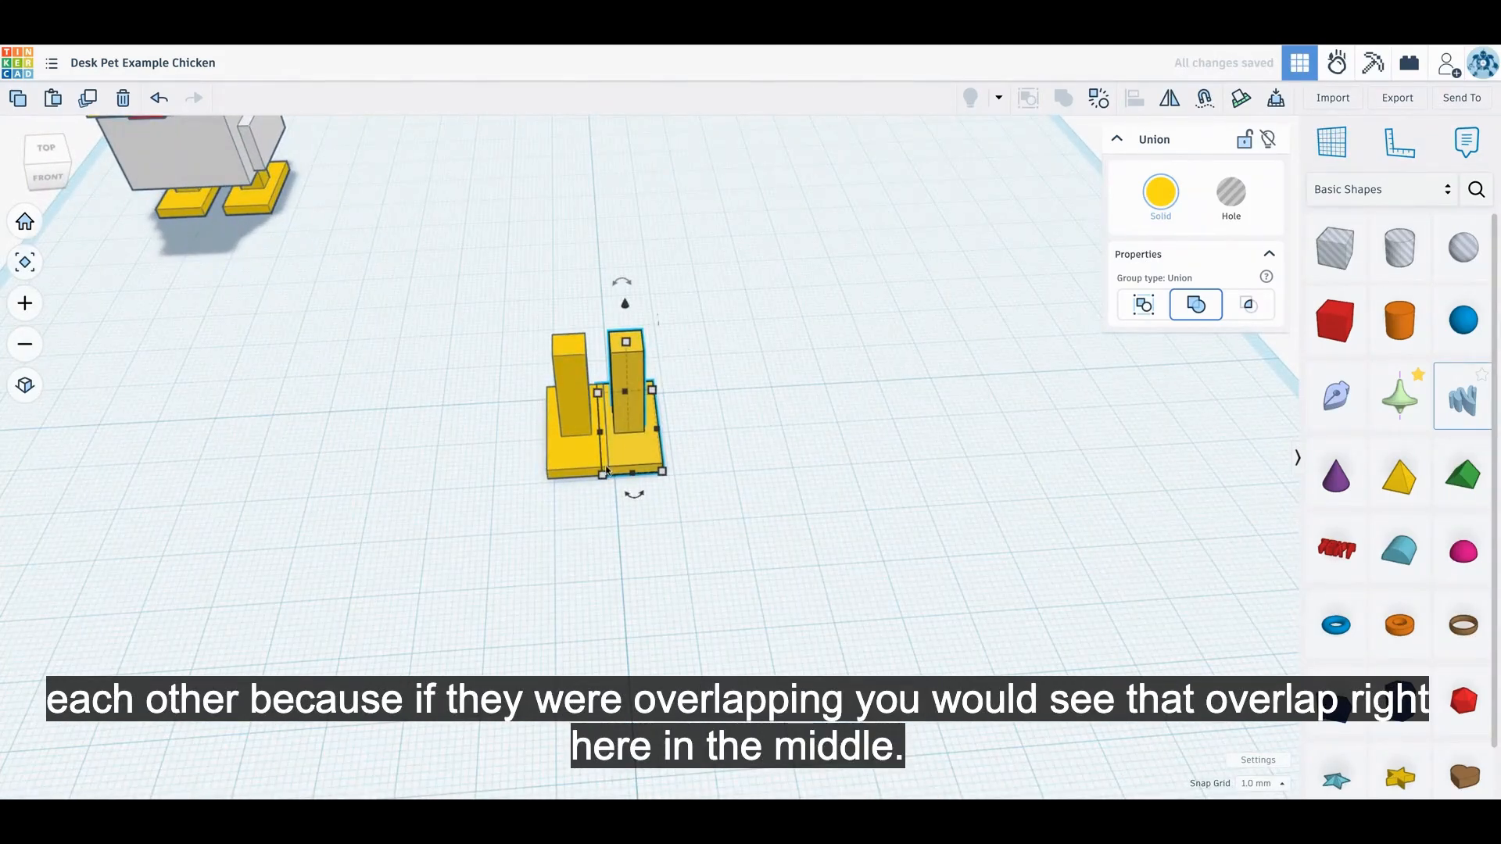
key(Right)
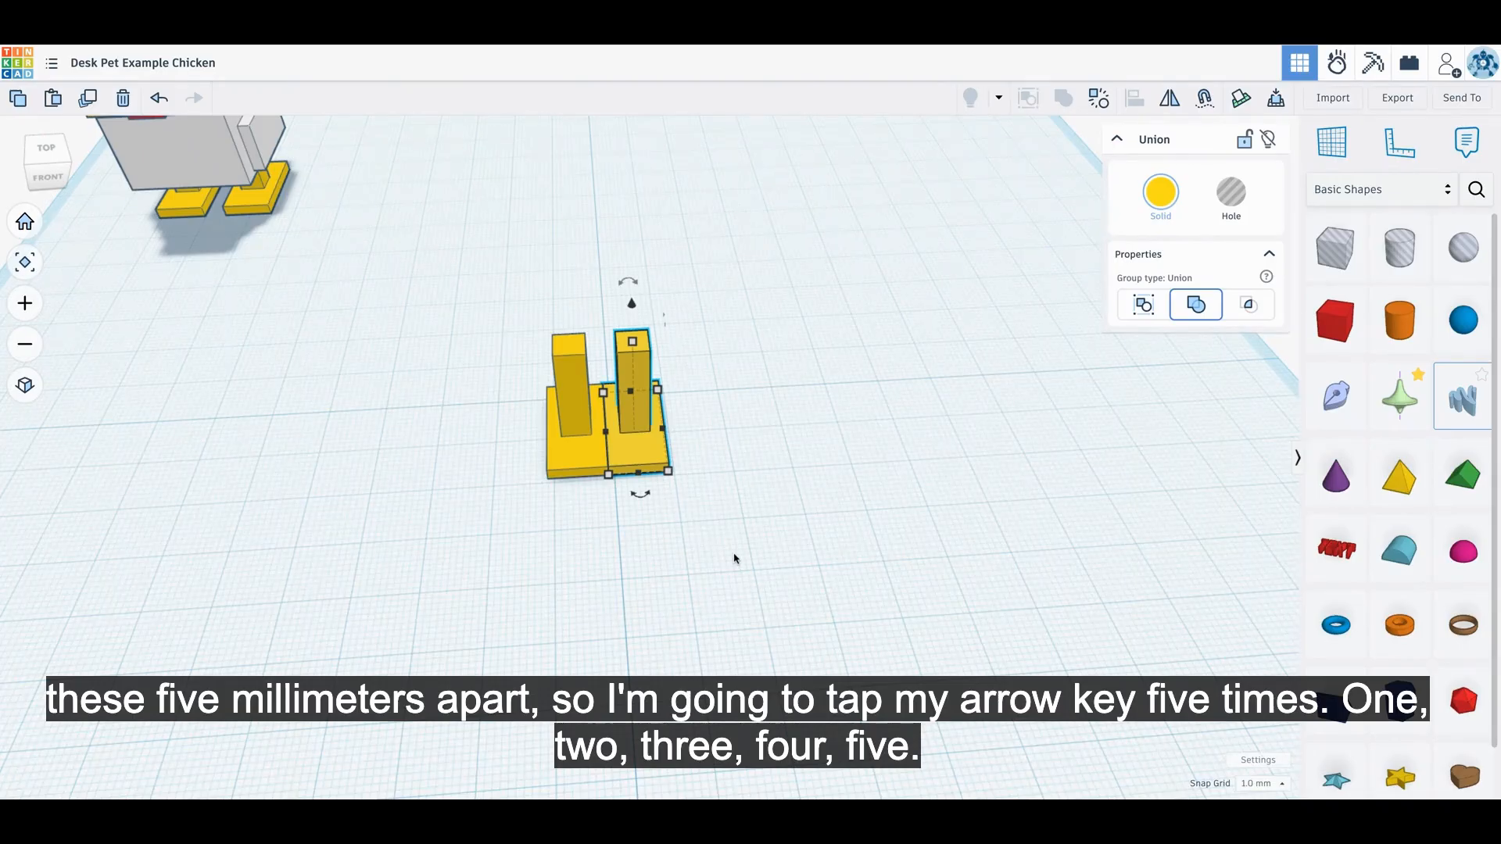
key(Right)
key(Right)
key(Right)
key(Right)
key(Right)
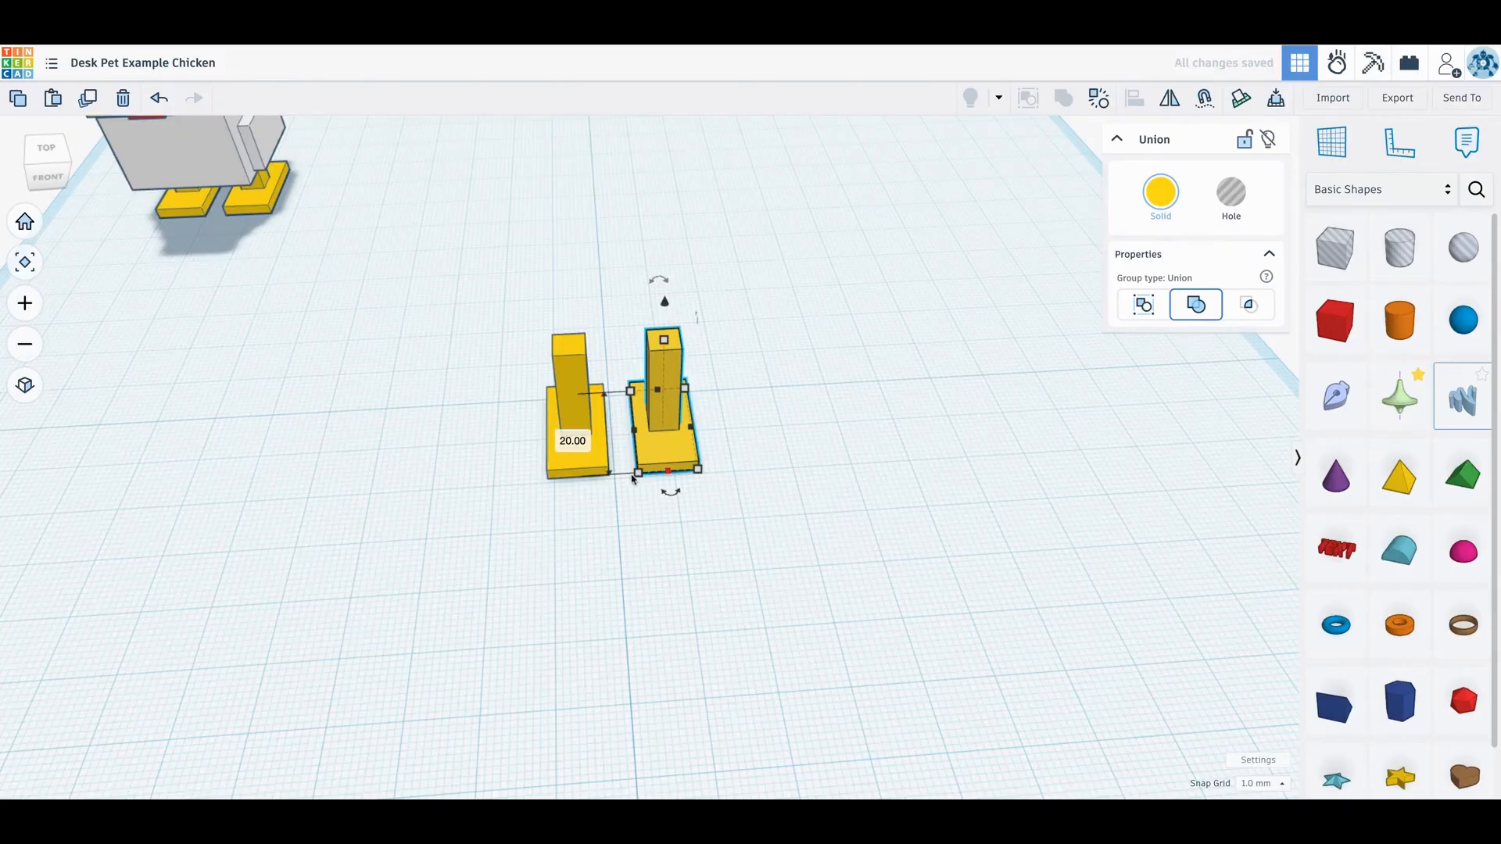
Combine both legs into one pair with a Union Group.
click(753, 566)
right_drag(758, 572, 740, 529)
drag(491, 405, 730, 494)
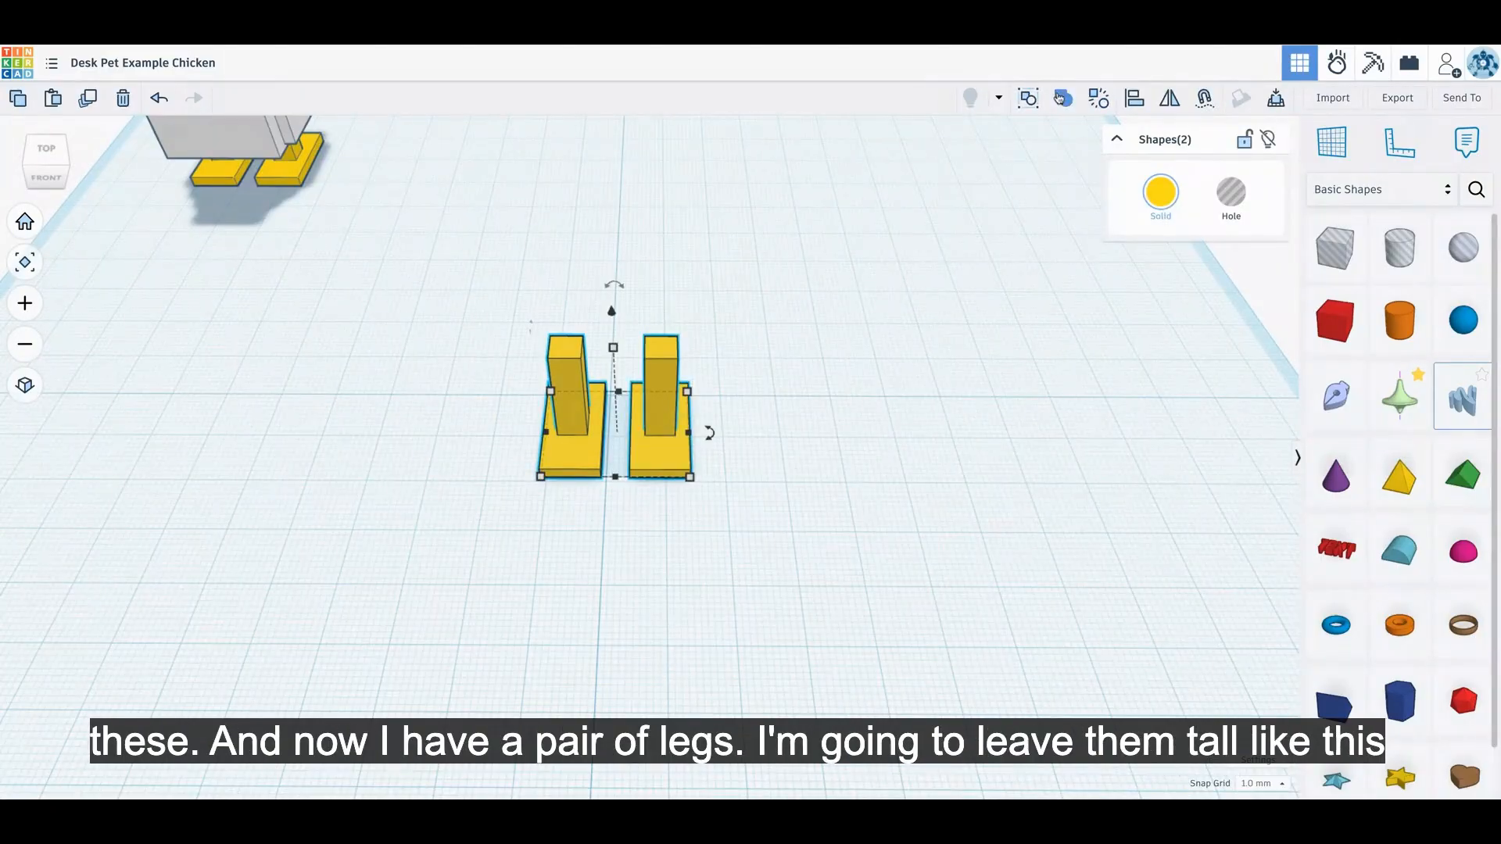
click(1064, 97)
click(772, 647)
drag(643, 467, 626, 455)
click(538, 614)
right_drag(537, 612, 580, 353)
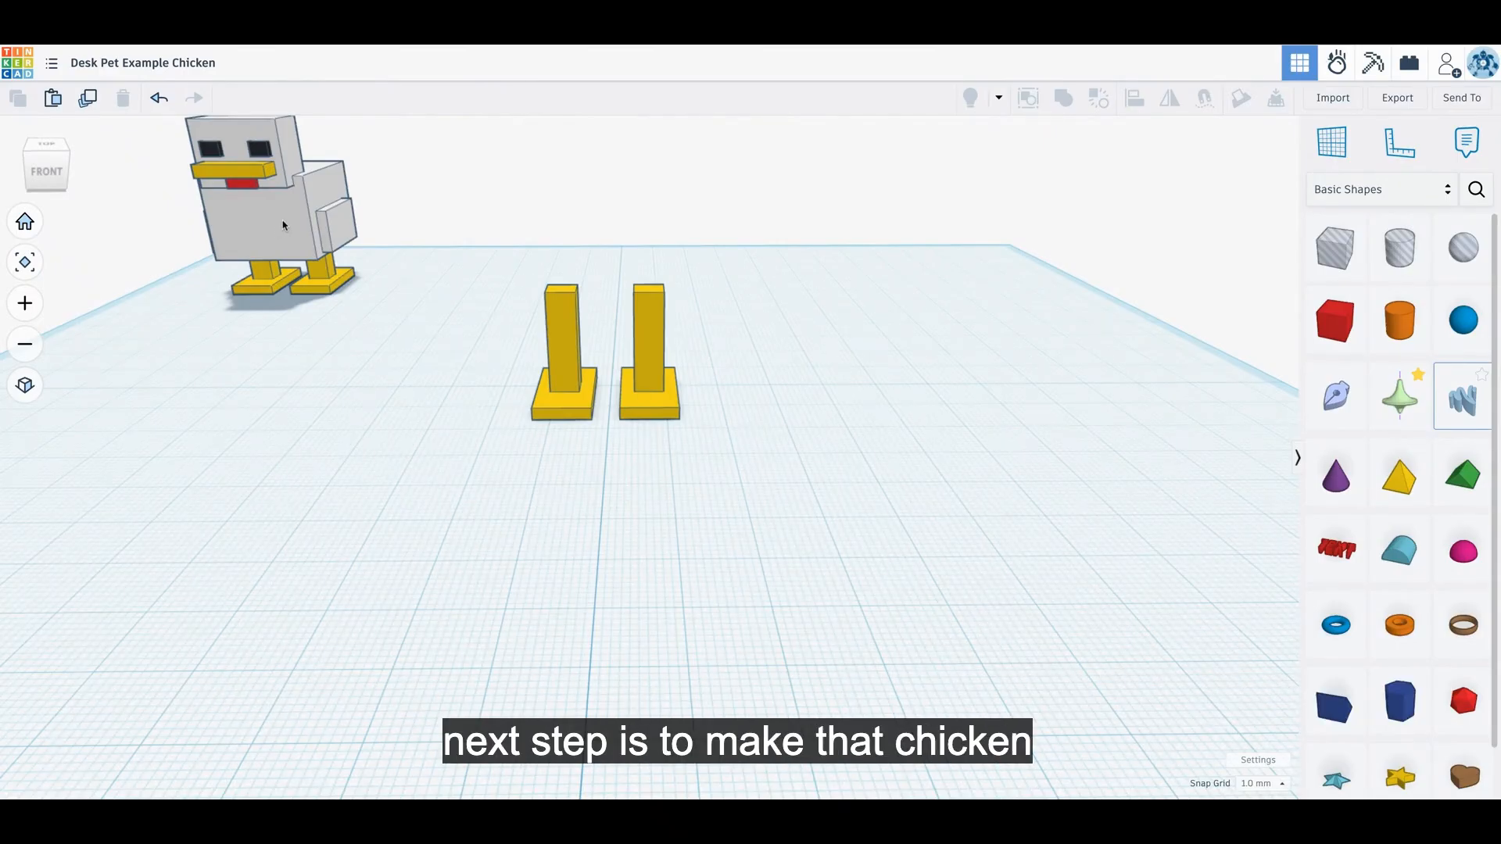
Add a box beside the legs for the body and size its base 30 mm wide and 35 mm deep.
drag(1335, 329, 797, 355)
click(650, 403)
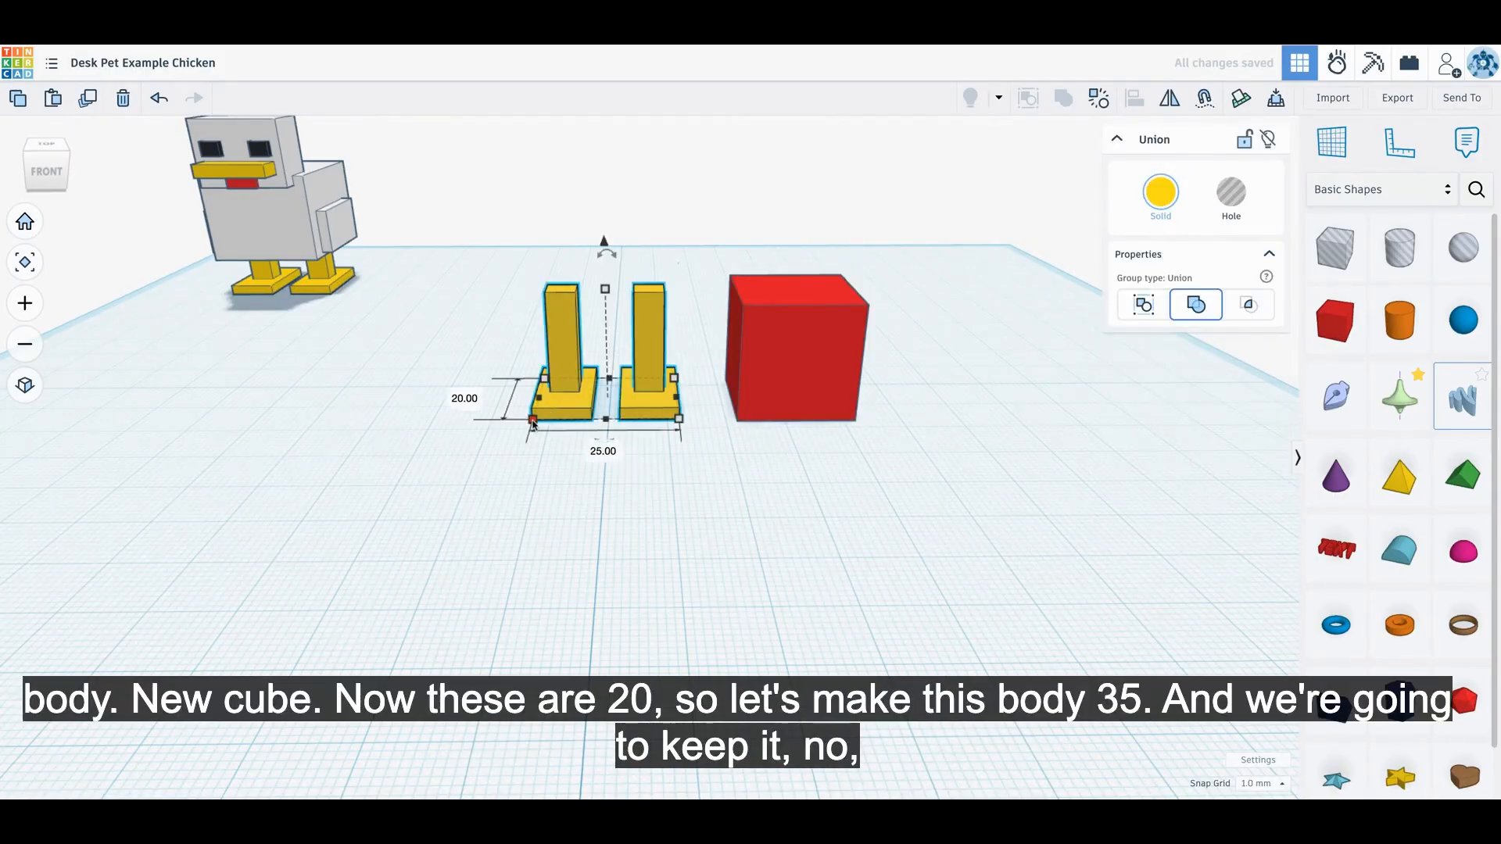
click(832, 392)
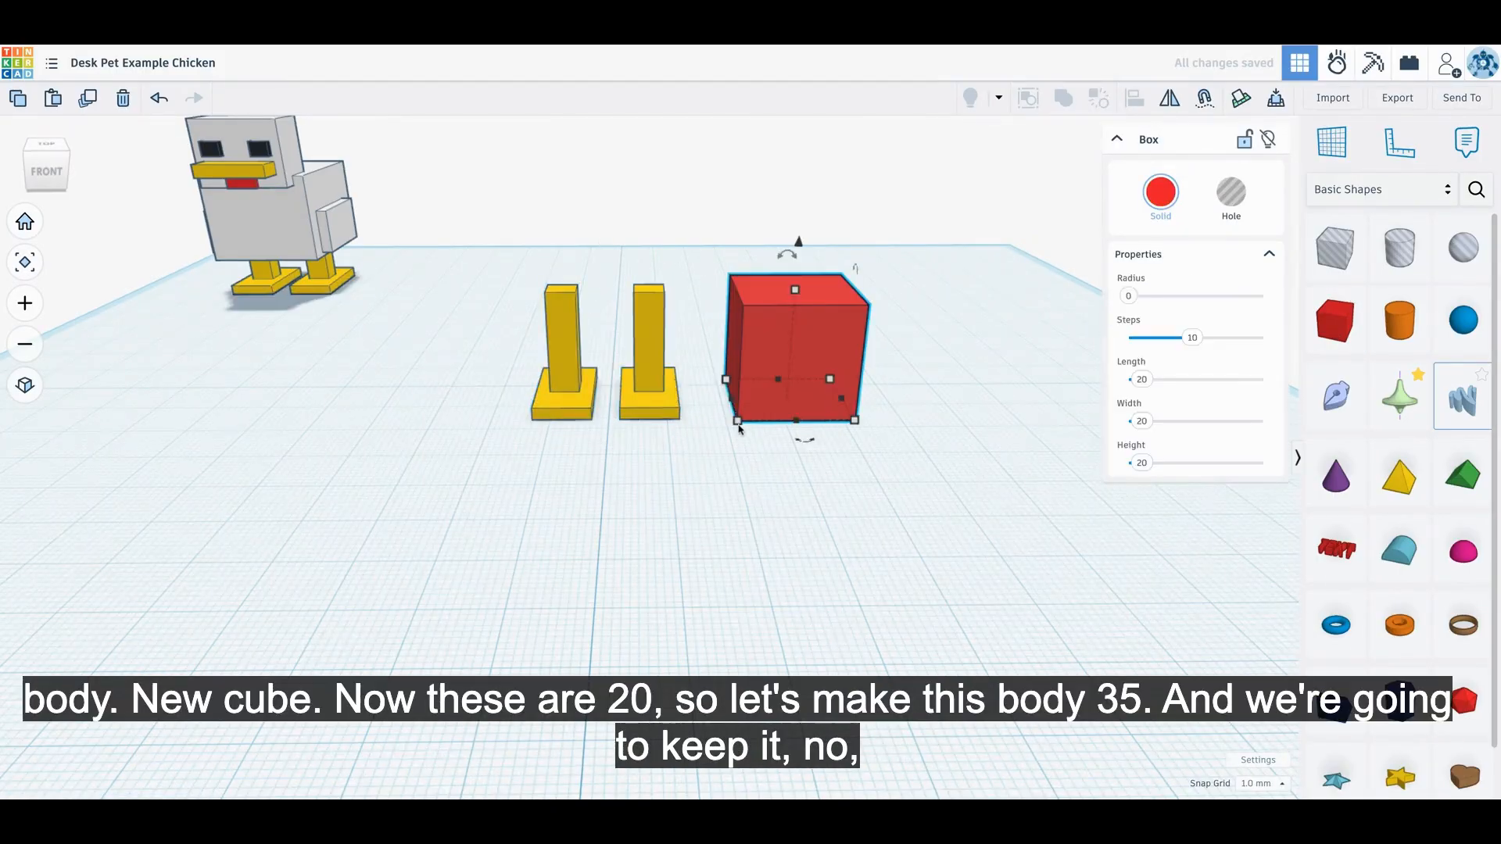
click(667, 402)
text(35)
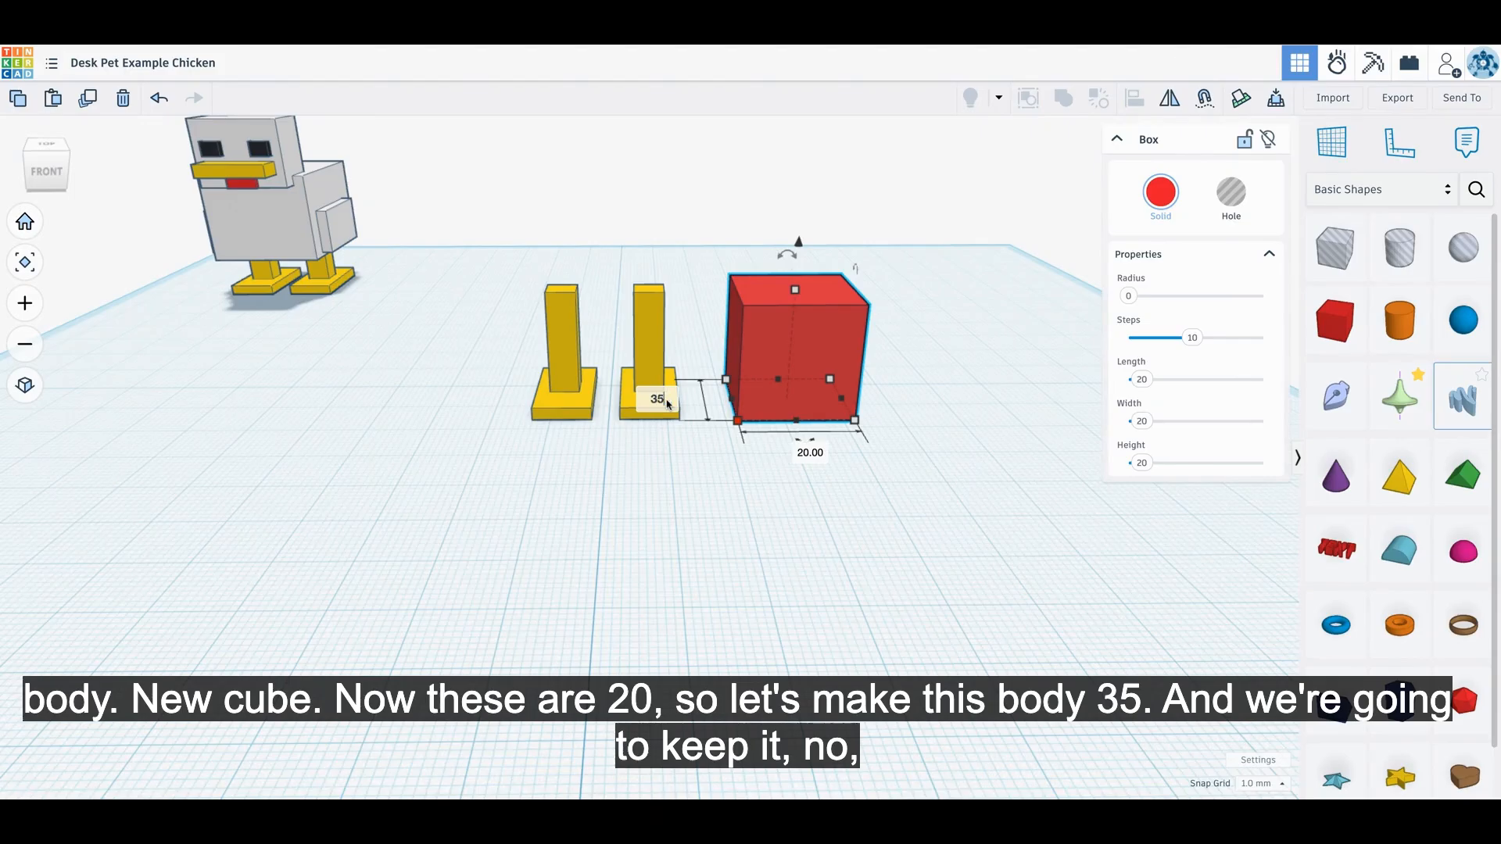
key(Return)
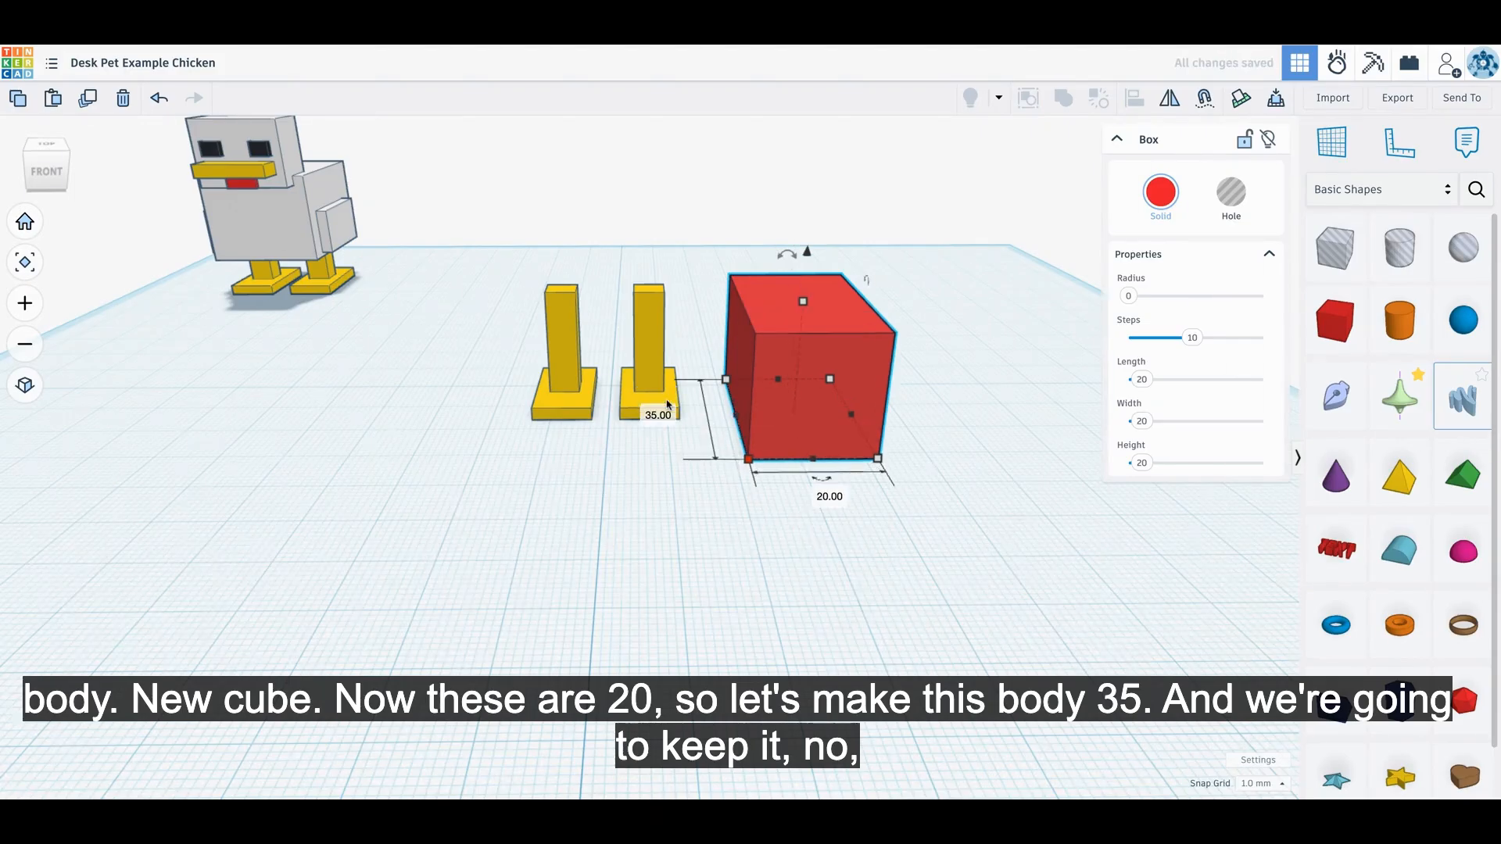
click(829, 499)
text(30)
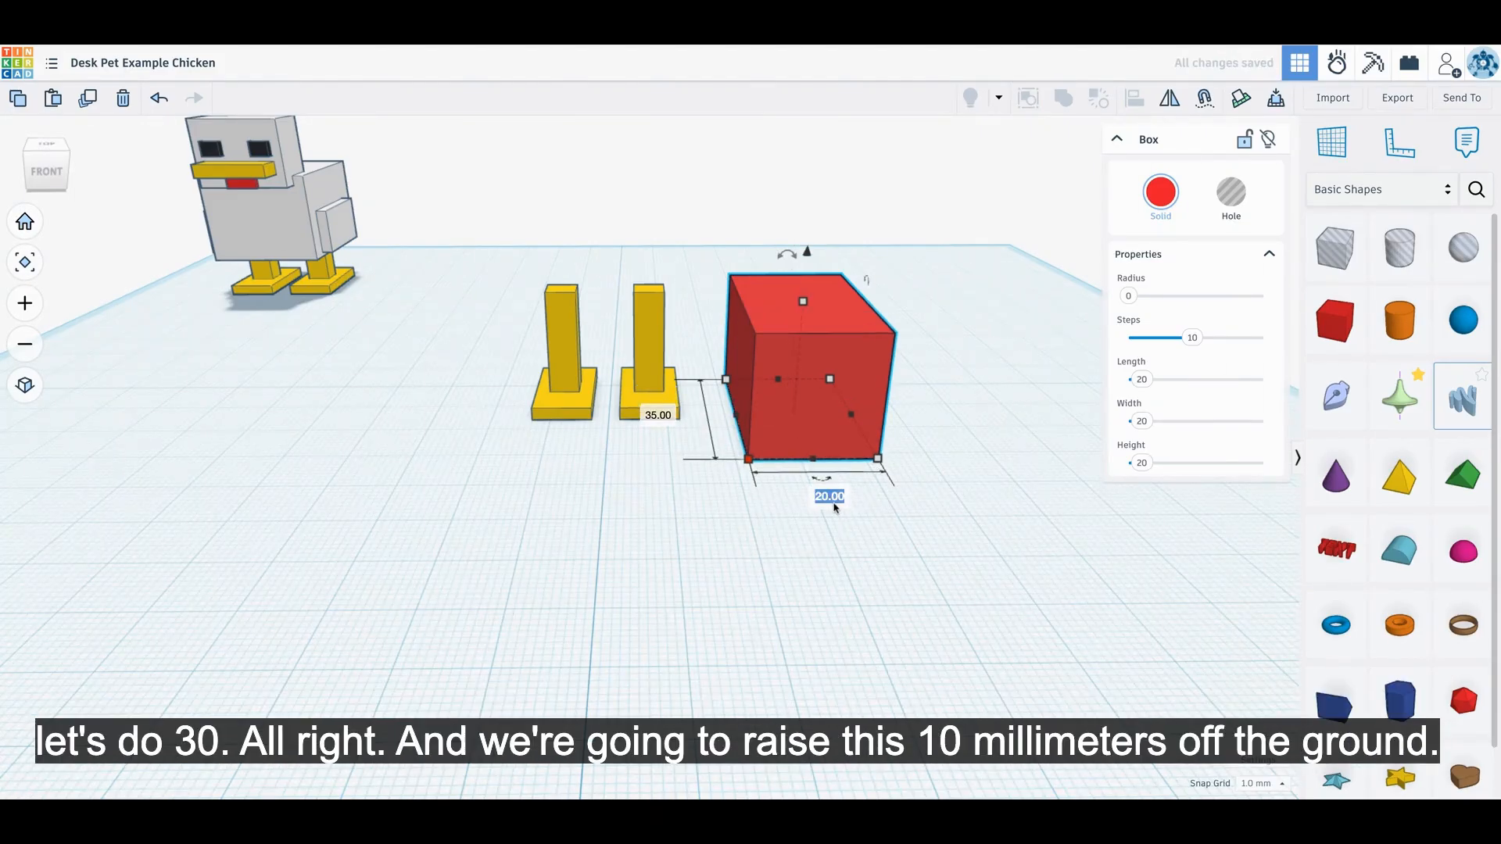
key(Return)
click(759, 601)
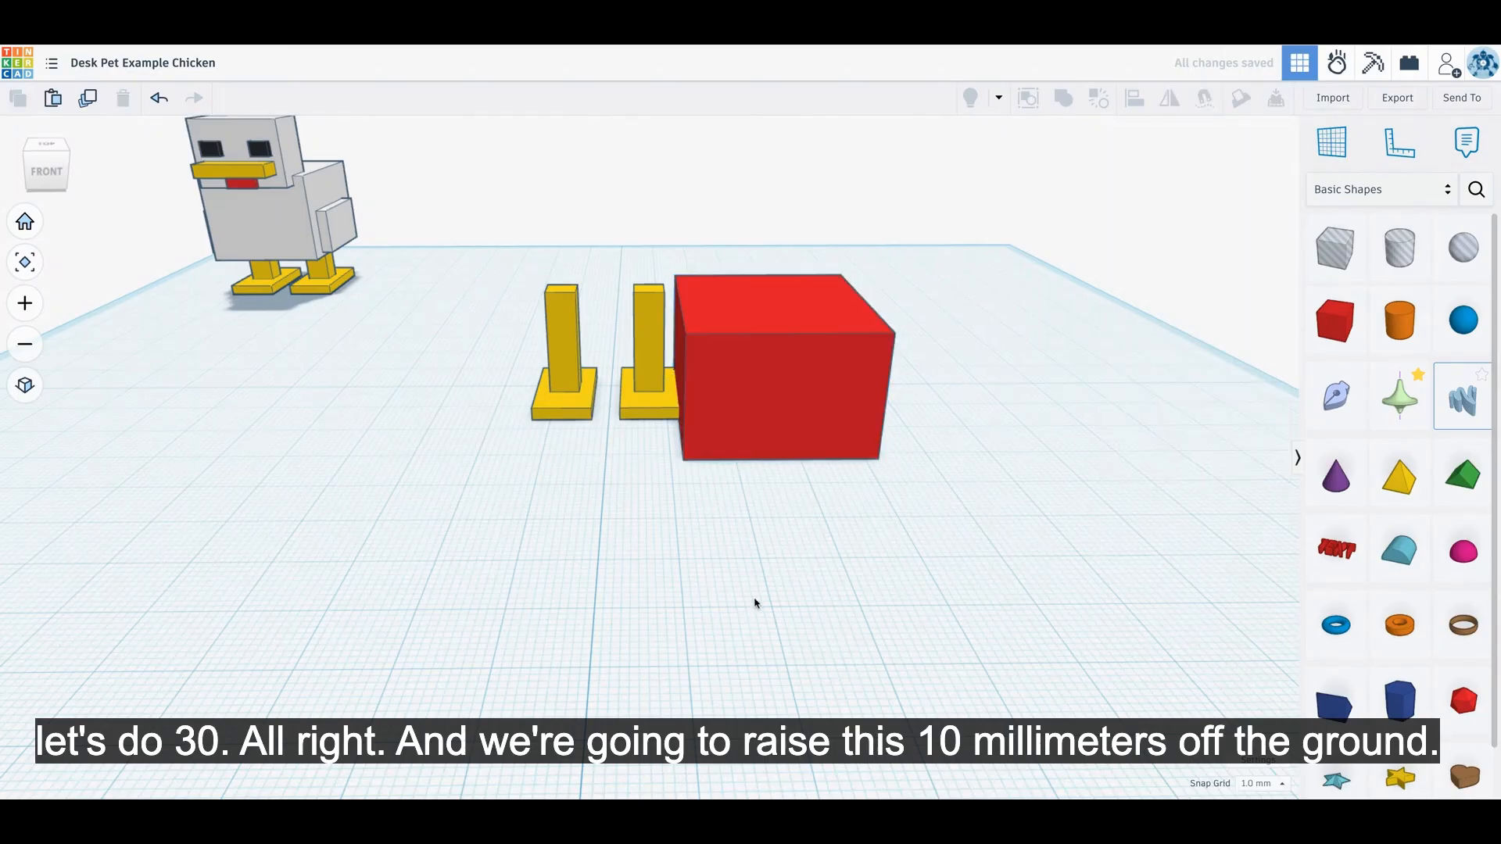
Raise the red body box 10 mm above the workplane.
right_drag(758, 602, 760, 620)
click(808, 427)
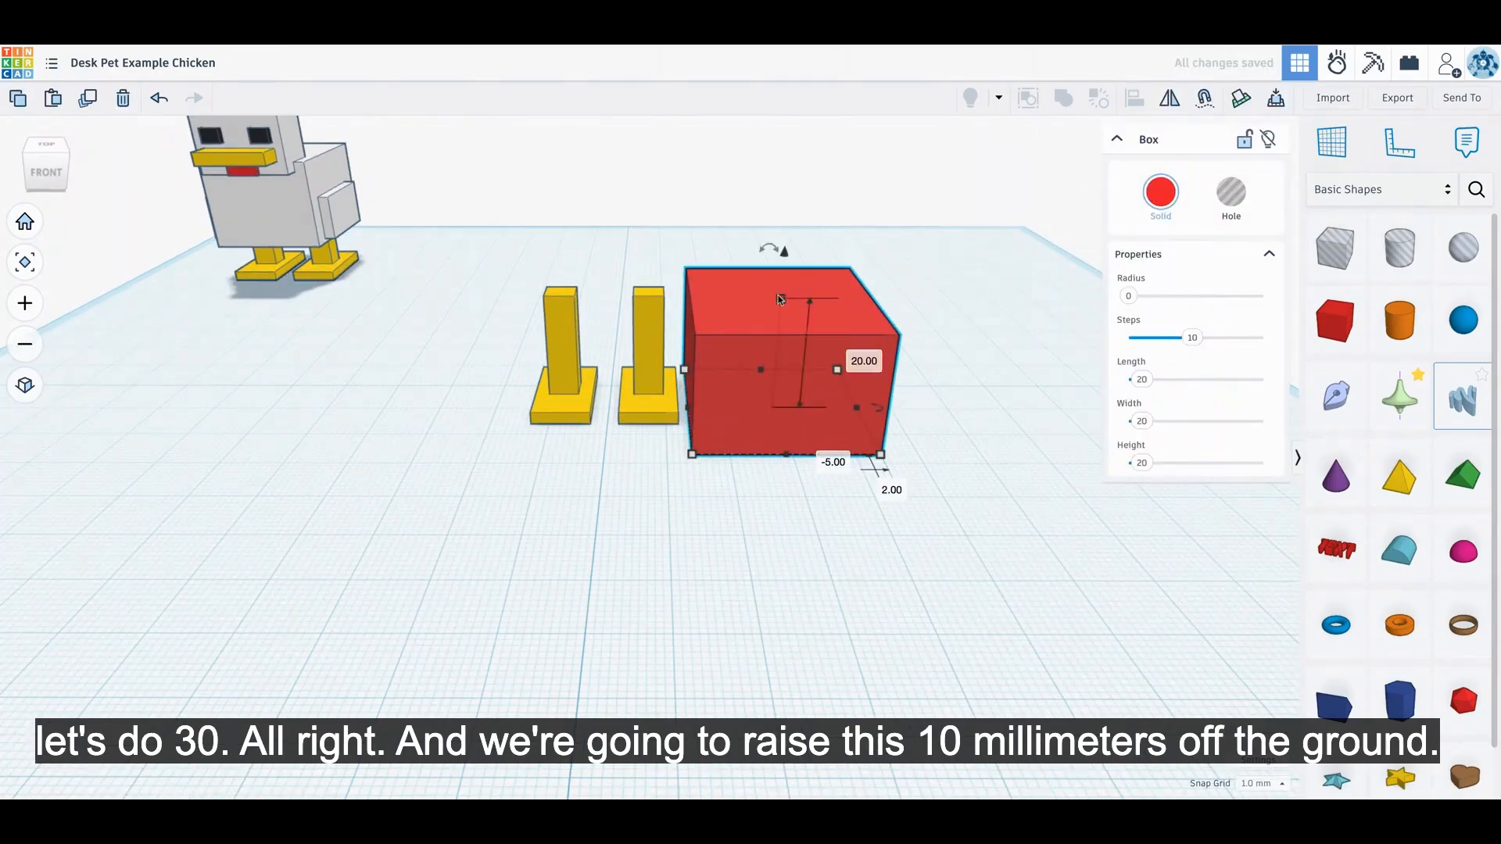
drag(788, 254, 788, 188)
click(766, 509)
Align the body and the pair of legs on their centers in both horizontal directions.
drag(841, 457, 521, 296)
key(l)
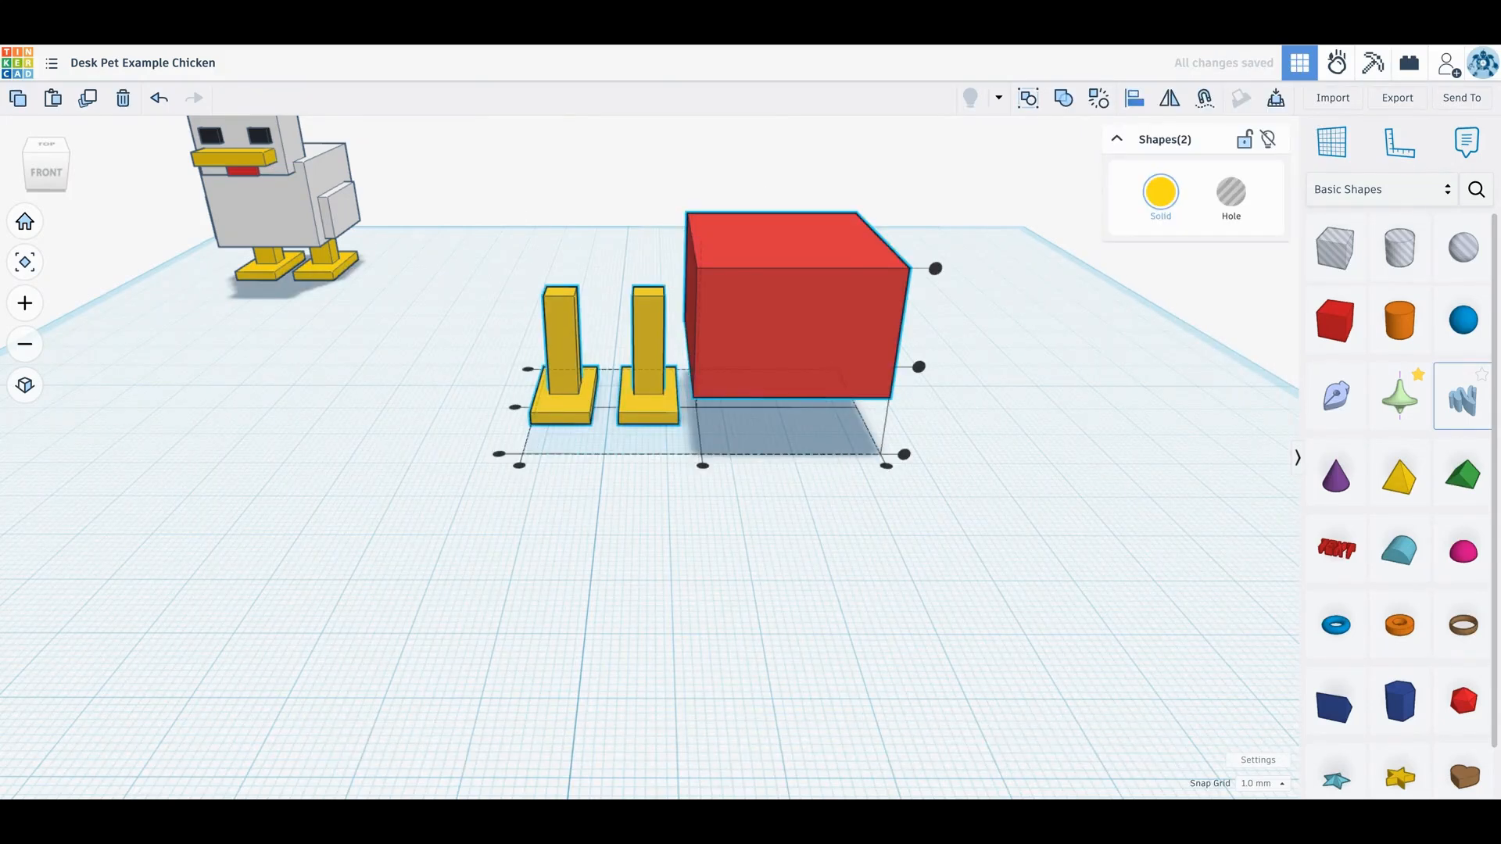
click(702, 466)
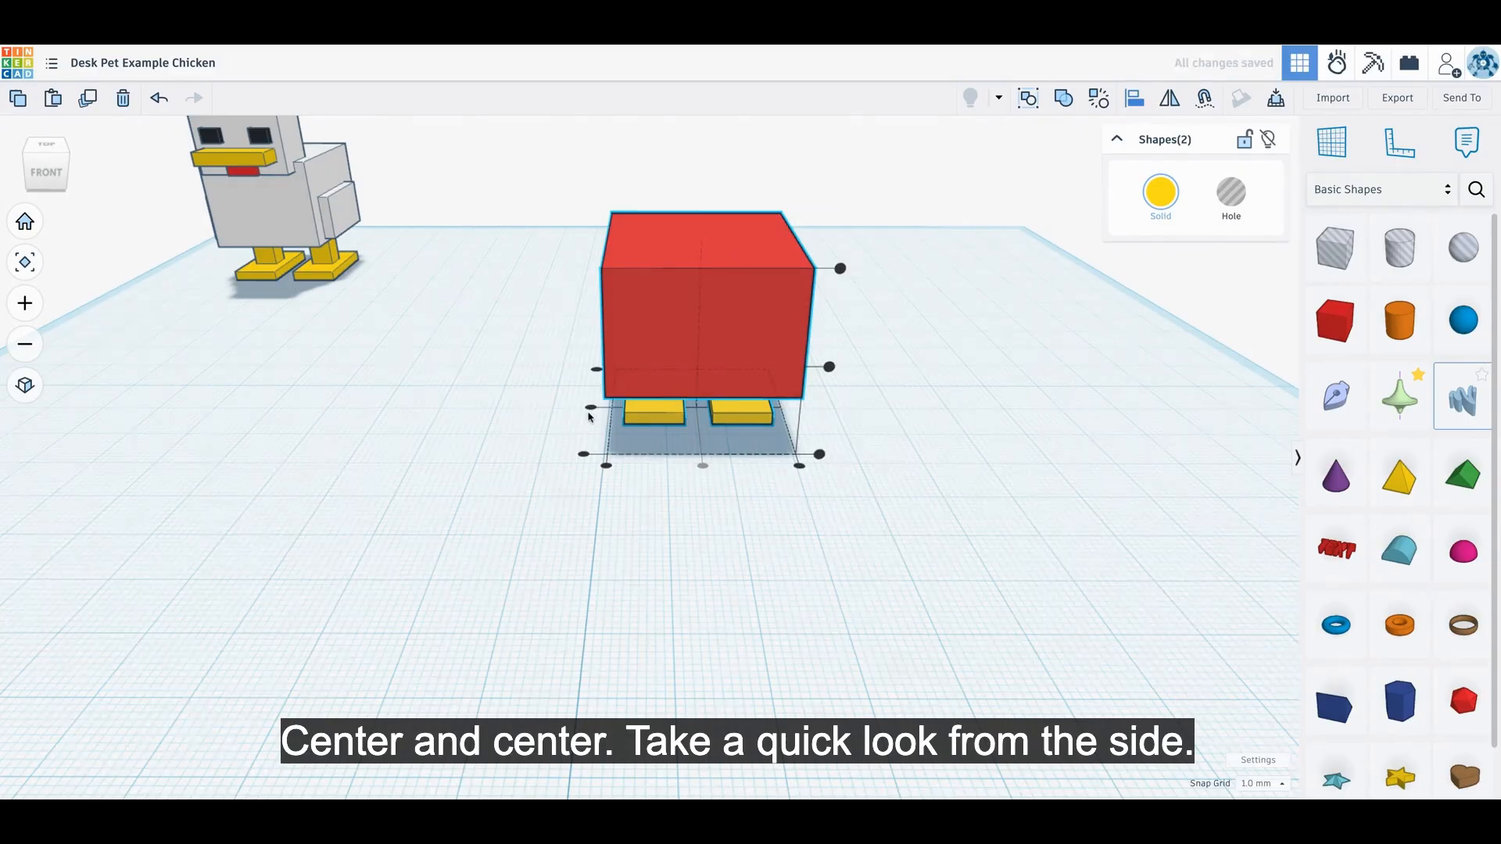
click(591, 408)
click(536, 440)
mouse_move(533, 448)
right_down()
mouse_move(571, 447)
mouse_move(565, 383)
mouse_move(551, 435)
right_up()
right_drag(883, 437, 754, 447)
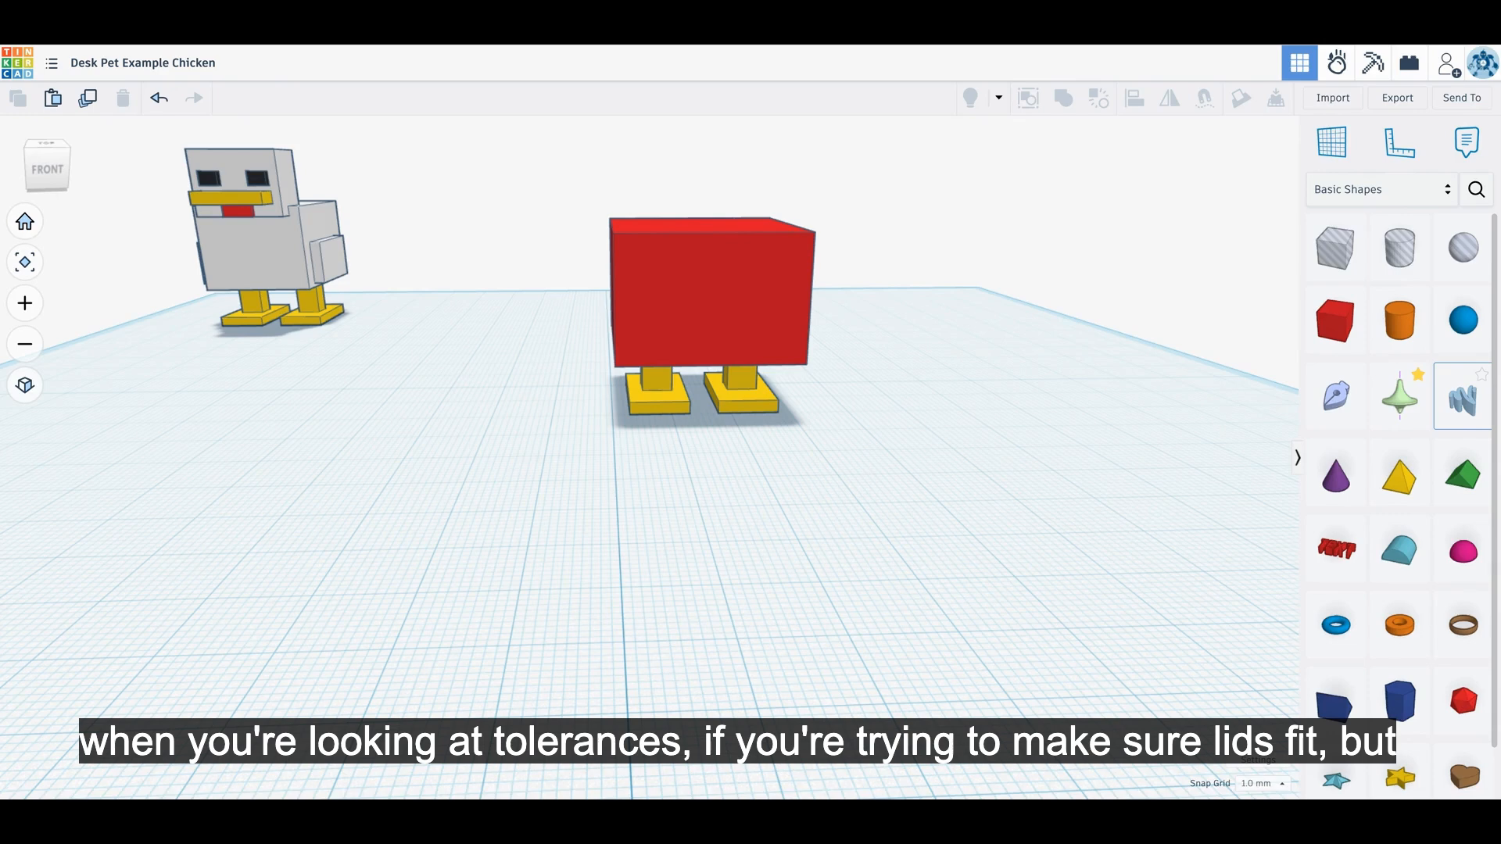
Make the body temporarily transparent to check how the legs sit inside it, and switch the transparency off again.
click(727, 330)
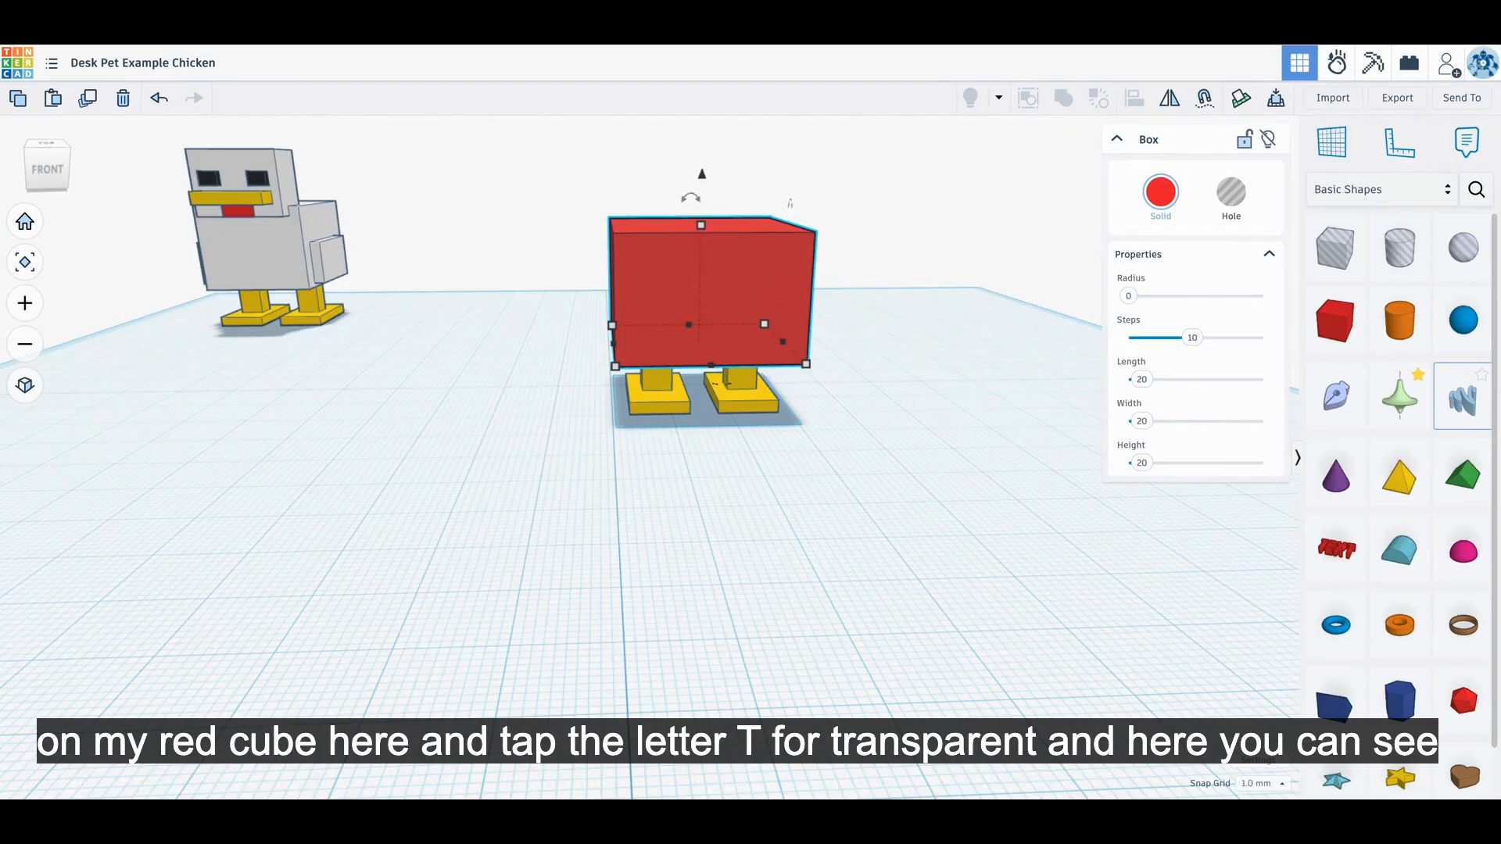
key(t)
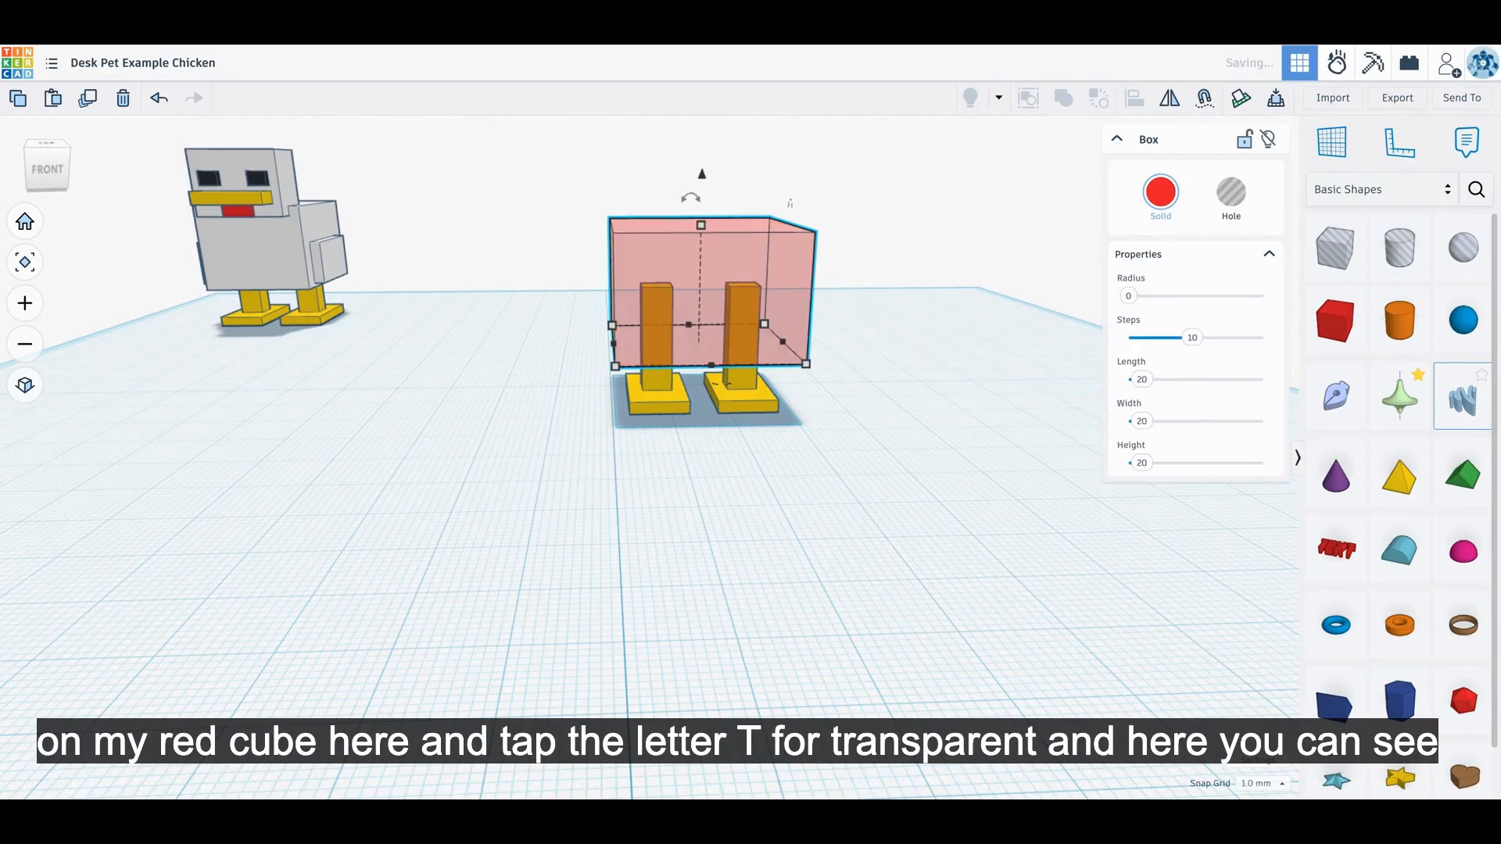
click(774, 455)
right_drag(772, 456, 636, 487)
right_drag(730, 443, 730, 446)
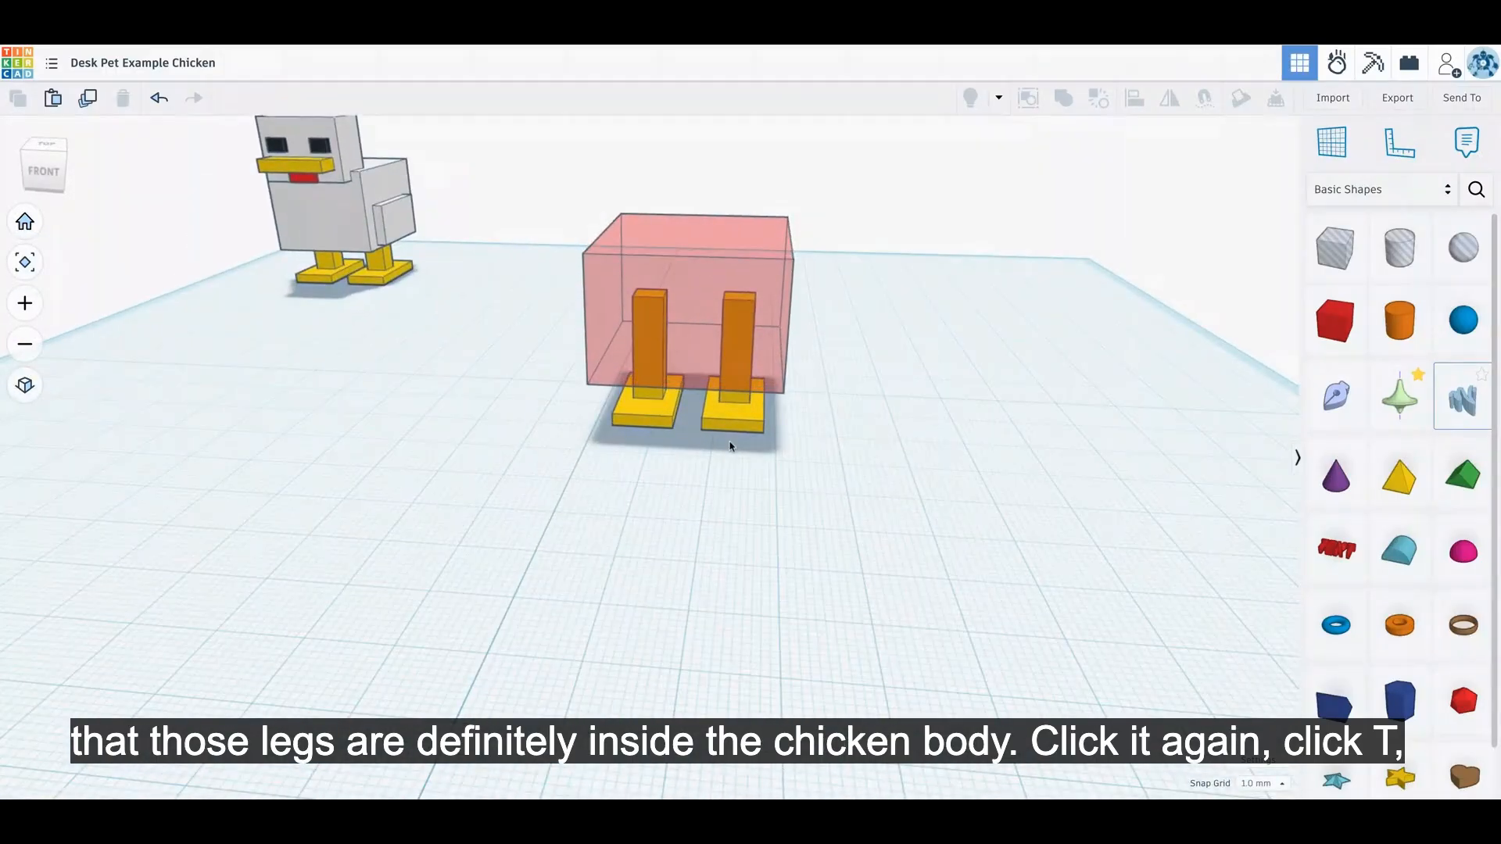
click(705, 298)
key(t)
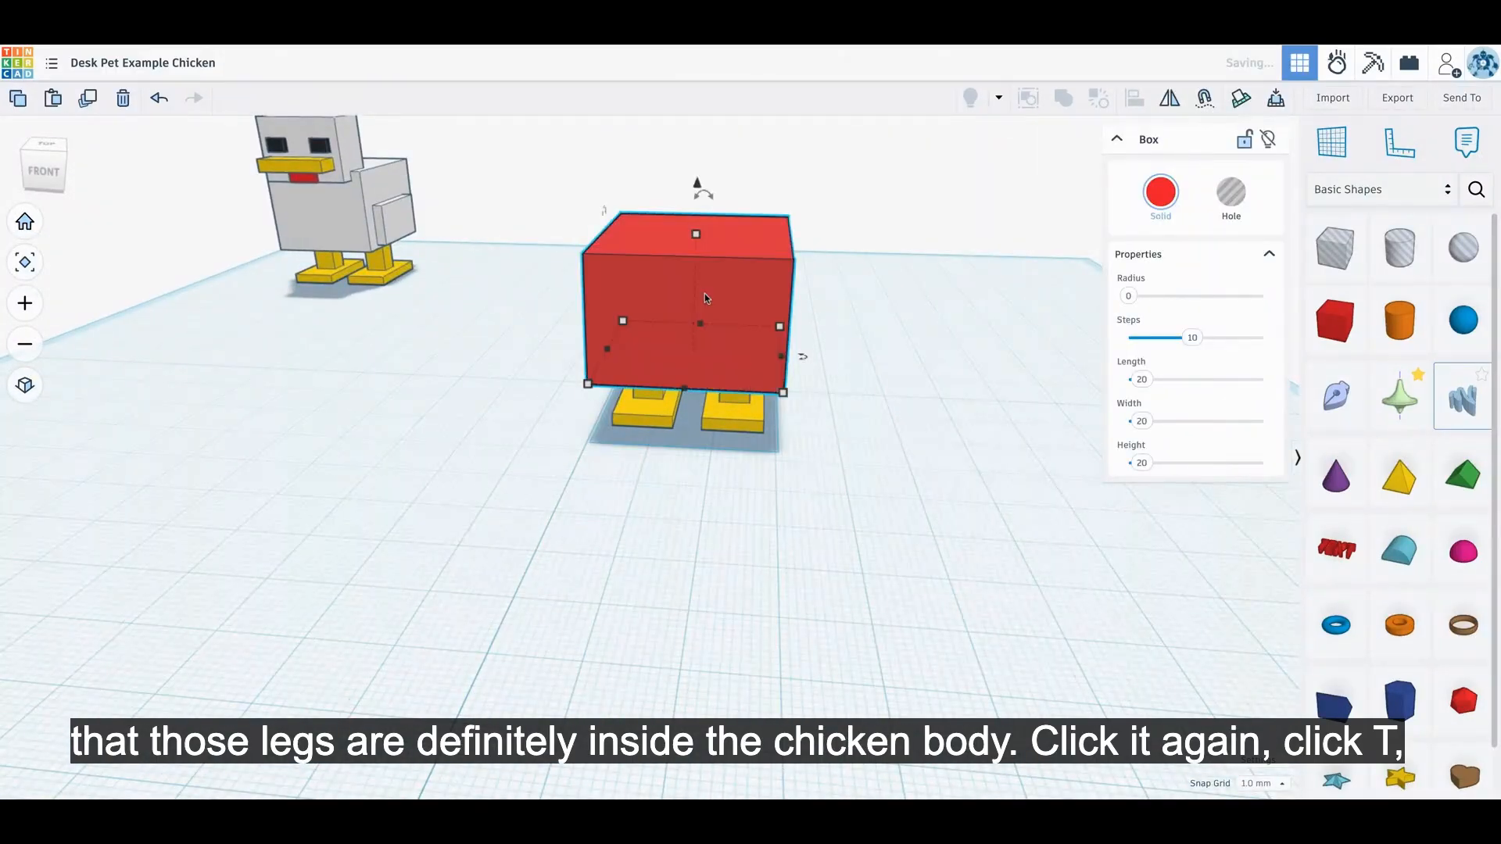
Check that the red body is centered on the legs, try to Union Group them, and undo the grouping.
click(884, 412)
drag(891, 432, 616, 232)
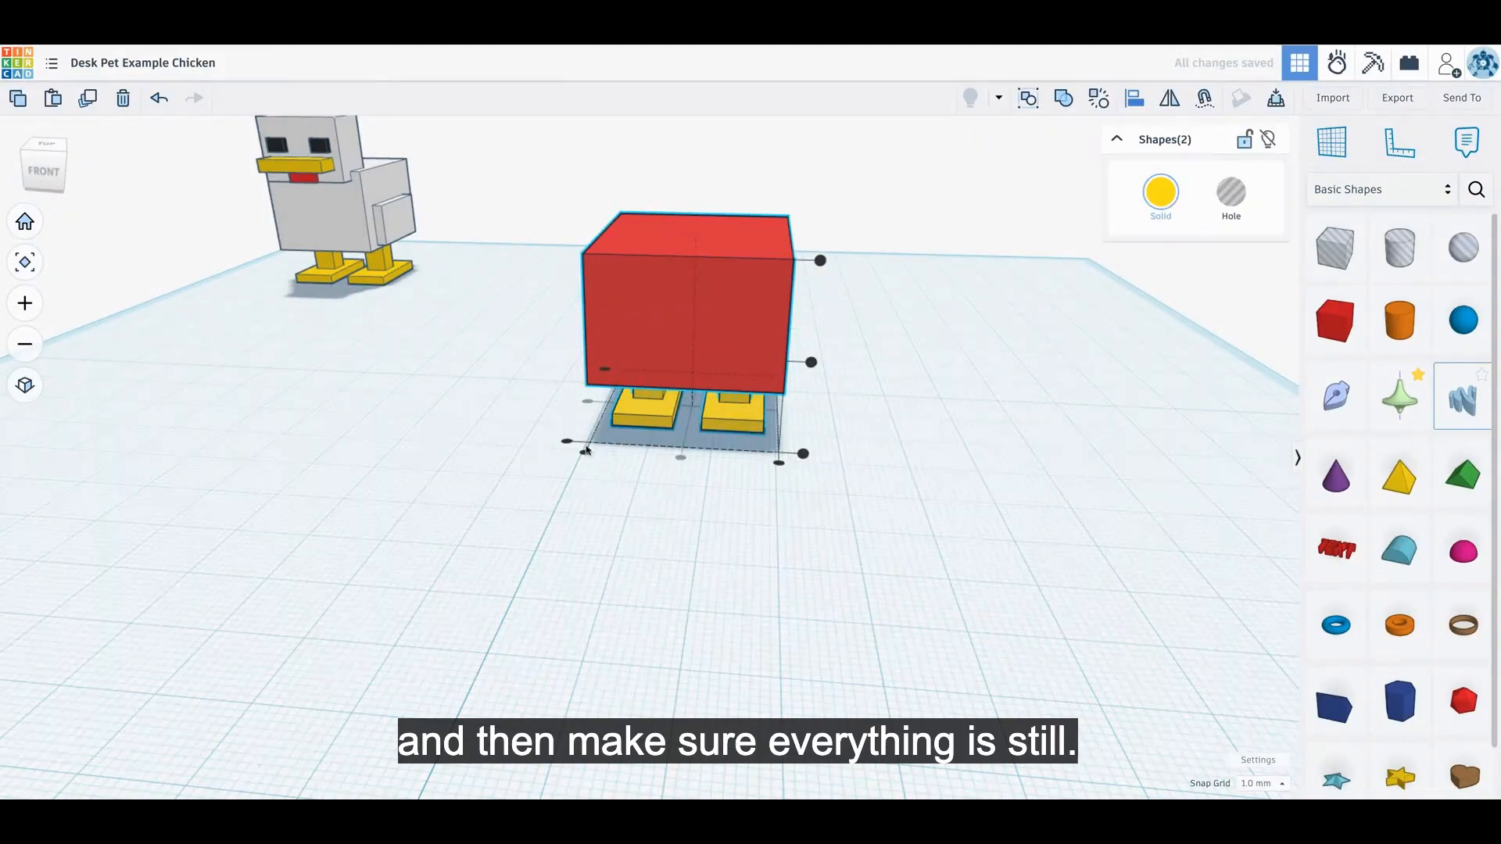
click(766, 555)
drag(743, 476, 658, 251)
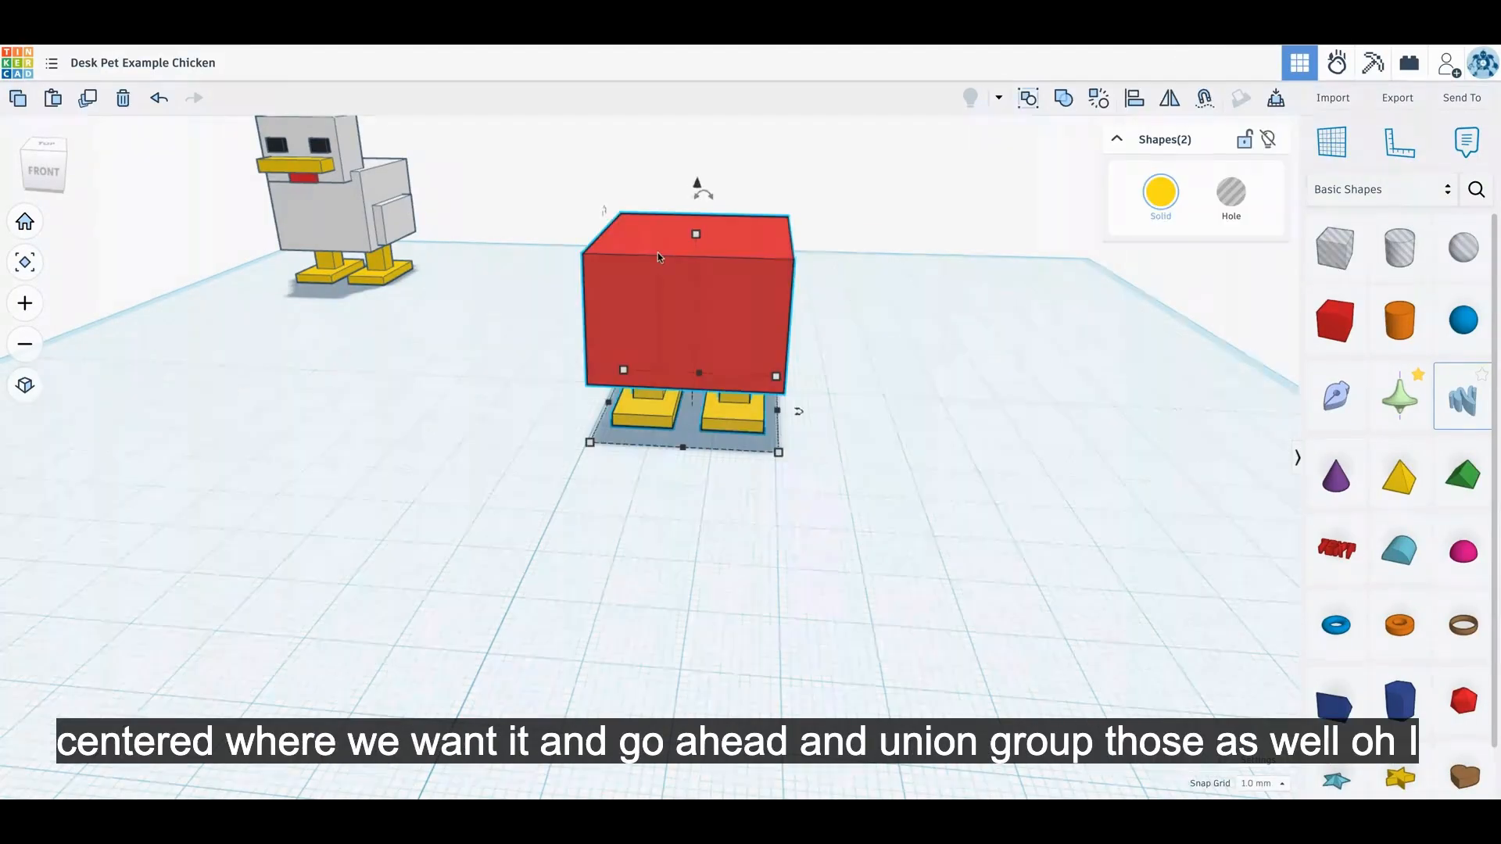
click(1099, 100)
click(876, 414)
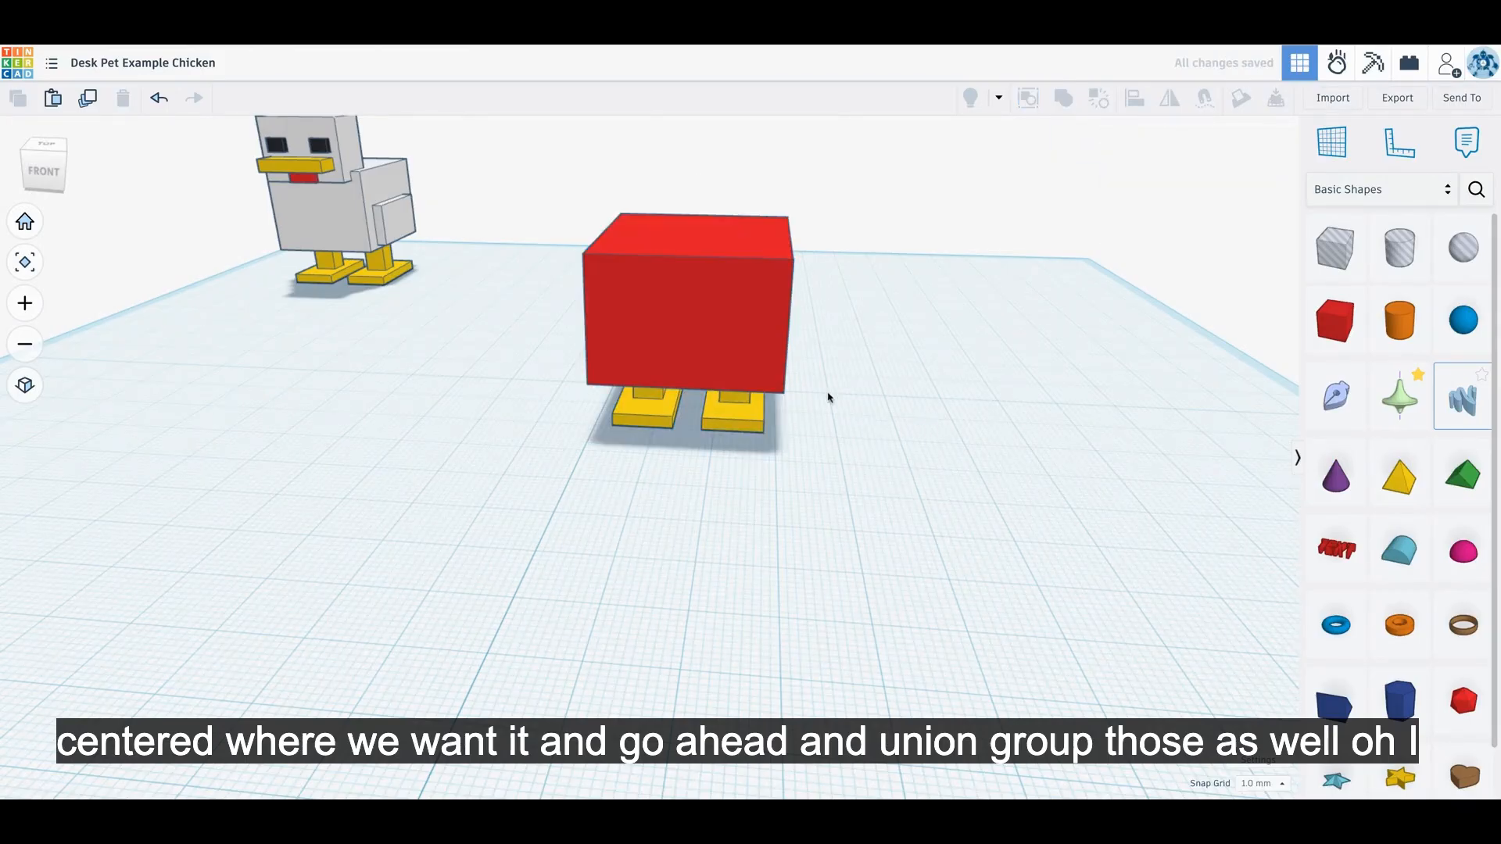
click(670, 342)
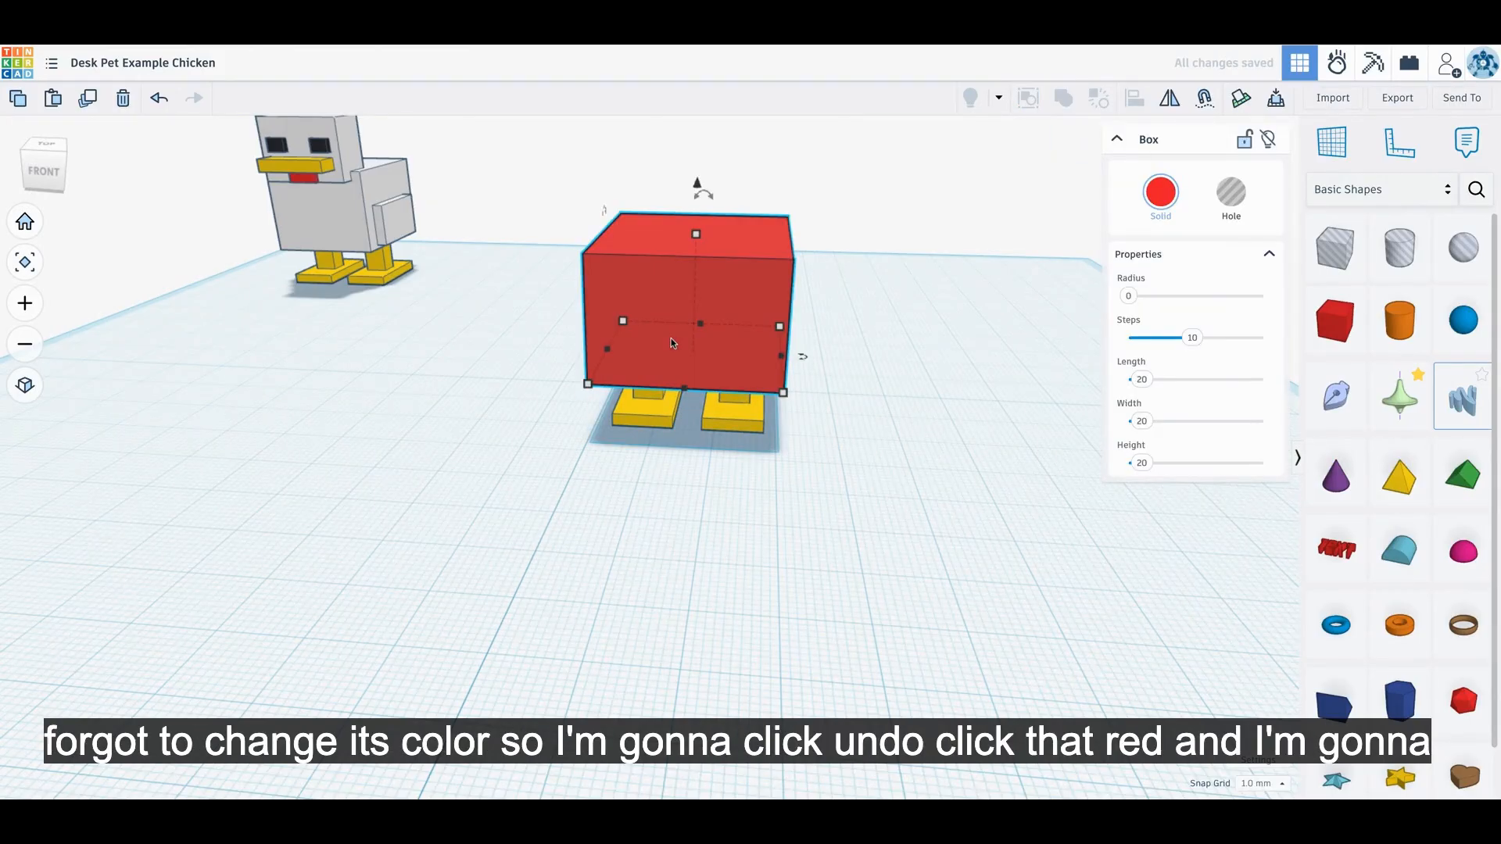
click(159, 98)
Recolor the red body box white.
click(691, 256)
click(1161, 191)
click(1293, 310)
click(766, 583)
Combine the white body and the legs with a Union Group and turn on Multicolor for the group.
drag(784, 499, 580, 248)
key(ctrl+g)
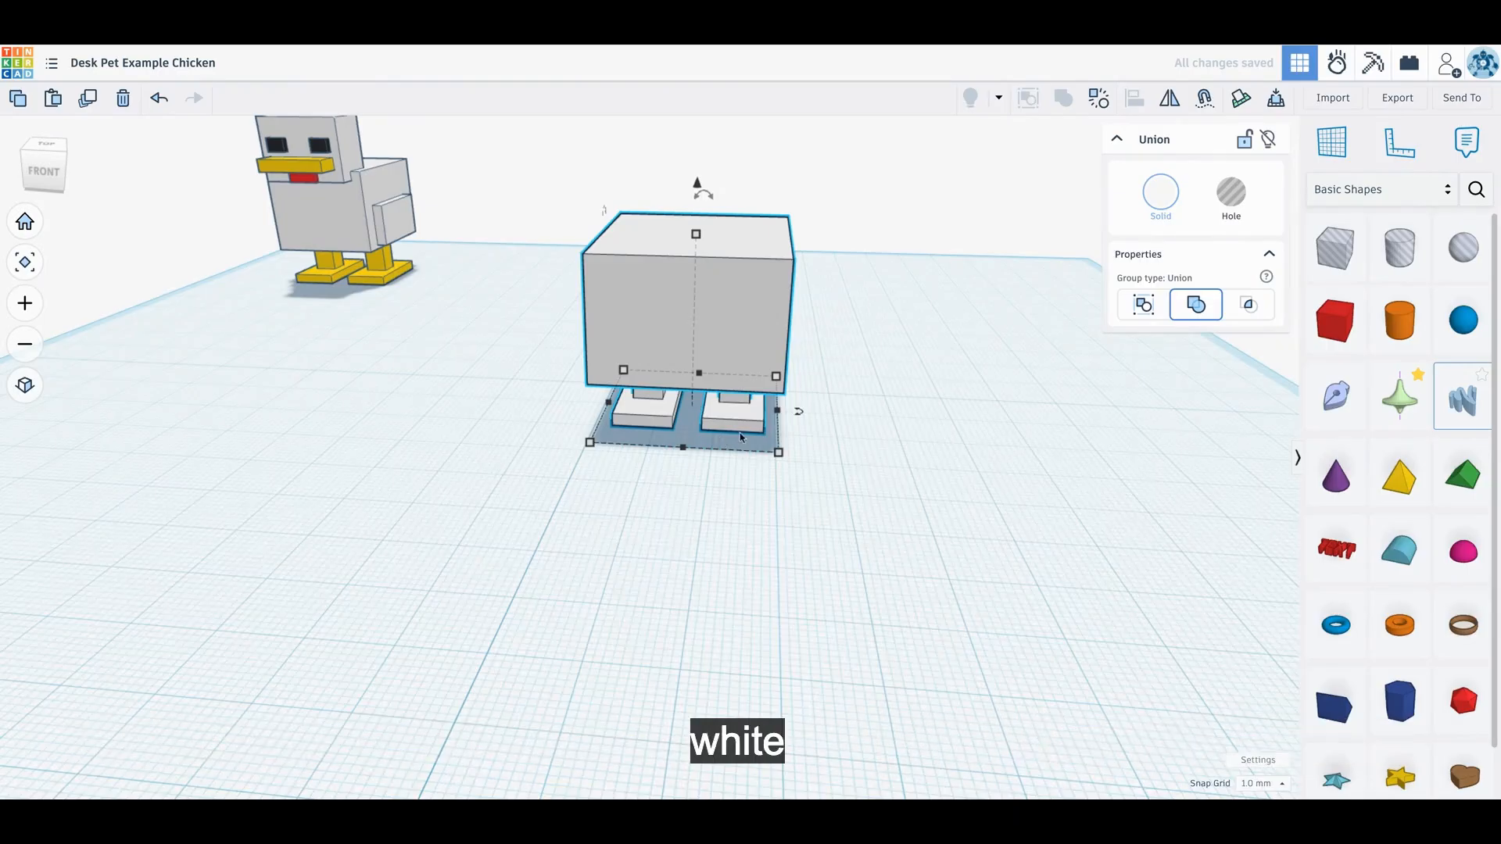
click(1167, 206)
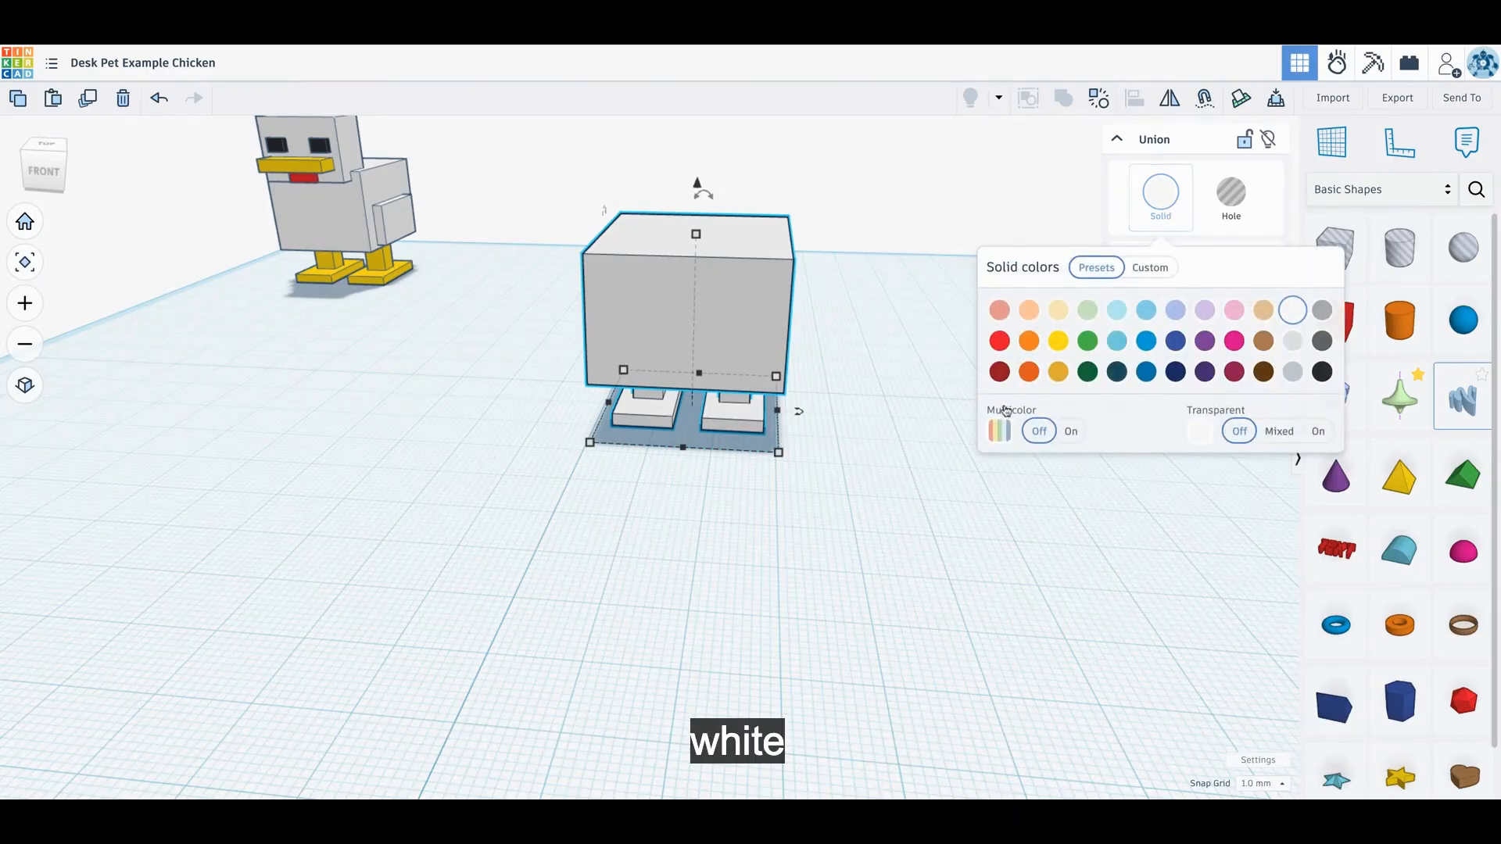
click(1050, 438)
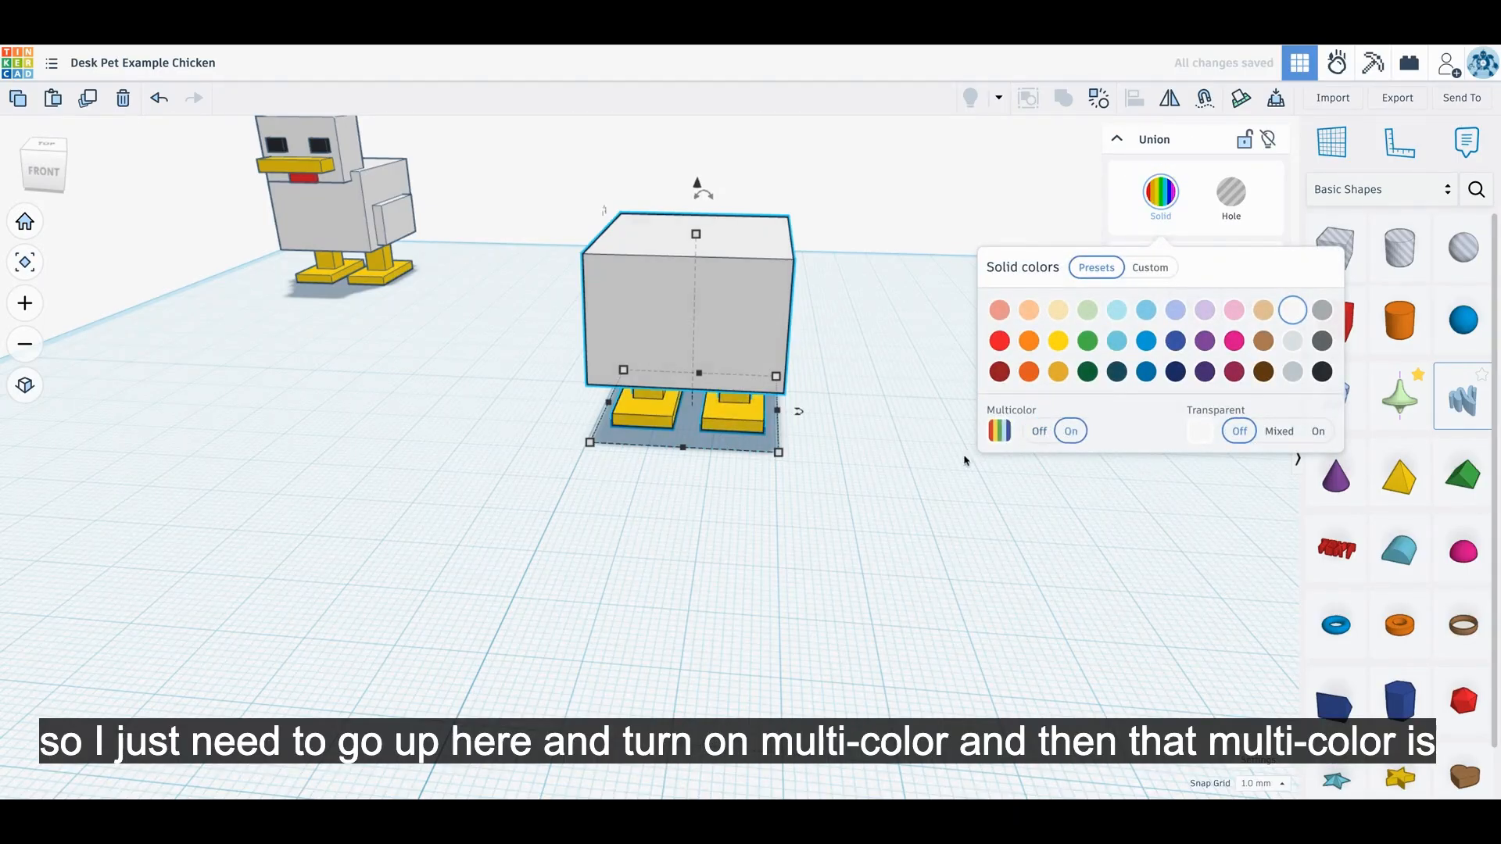
click(859, 496)
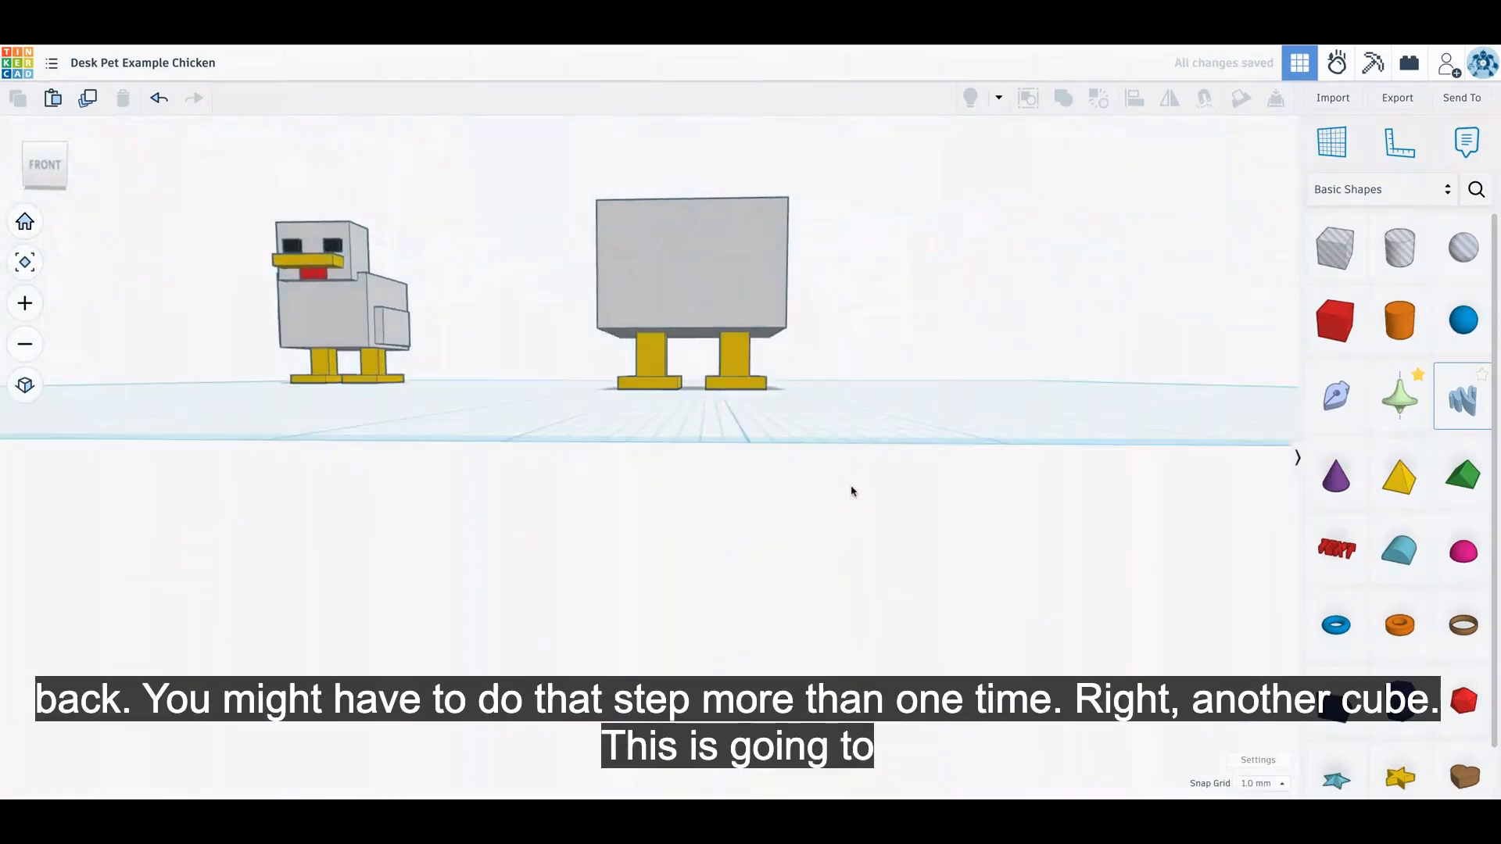
Add another box beside the body and make it 35 mm wide and 10 mm high.
mouse_move(1214, 357)
right_down()
mouse_move(1126, 379)
mouse_move(1094, 364)
mouse_move(1206, 365)
right_up()
drag(1335, 320, 907, 519)
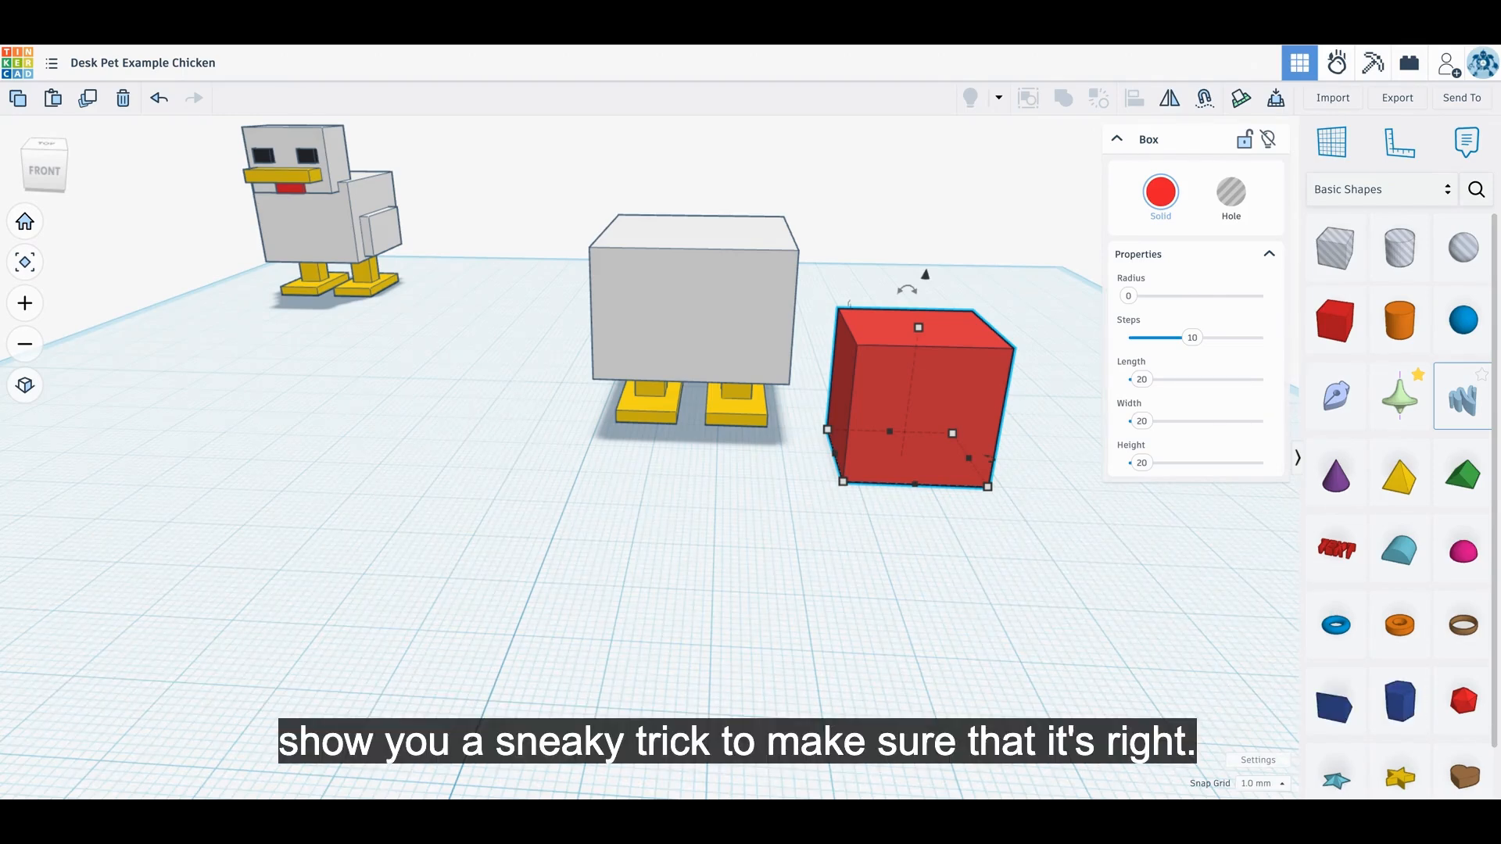
click(731, 336)
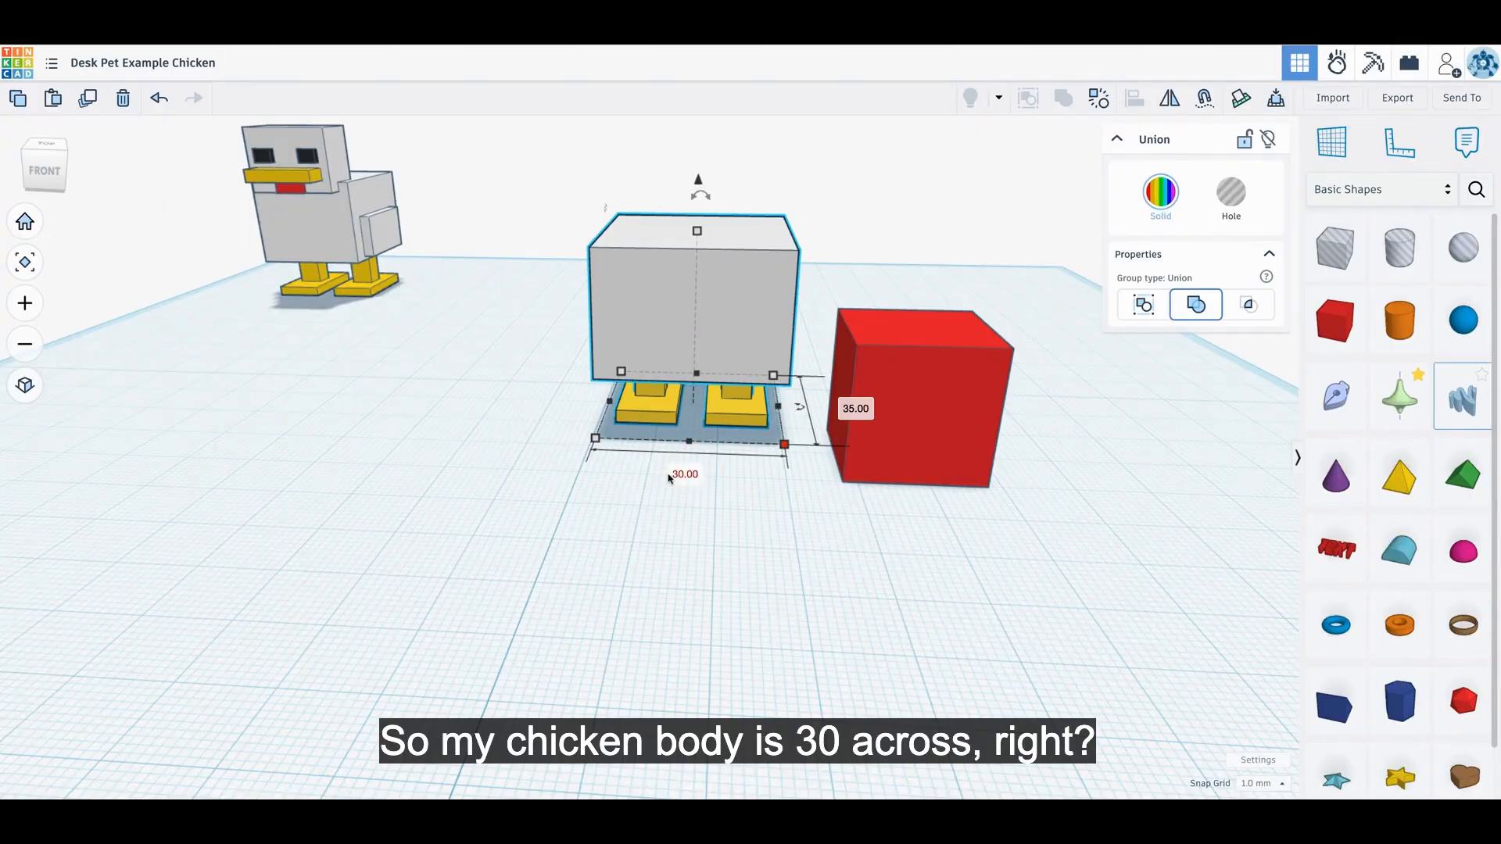
click(960, 461)
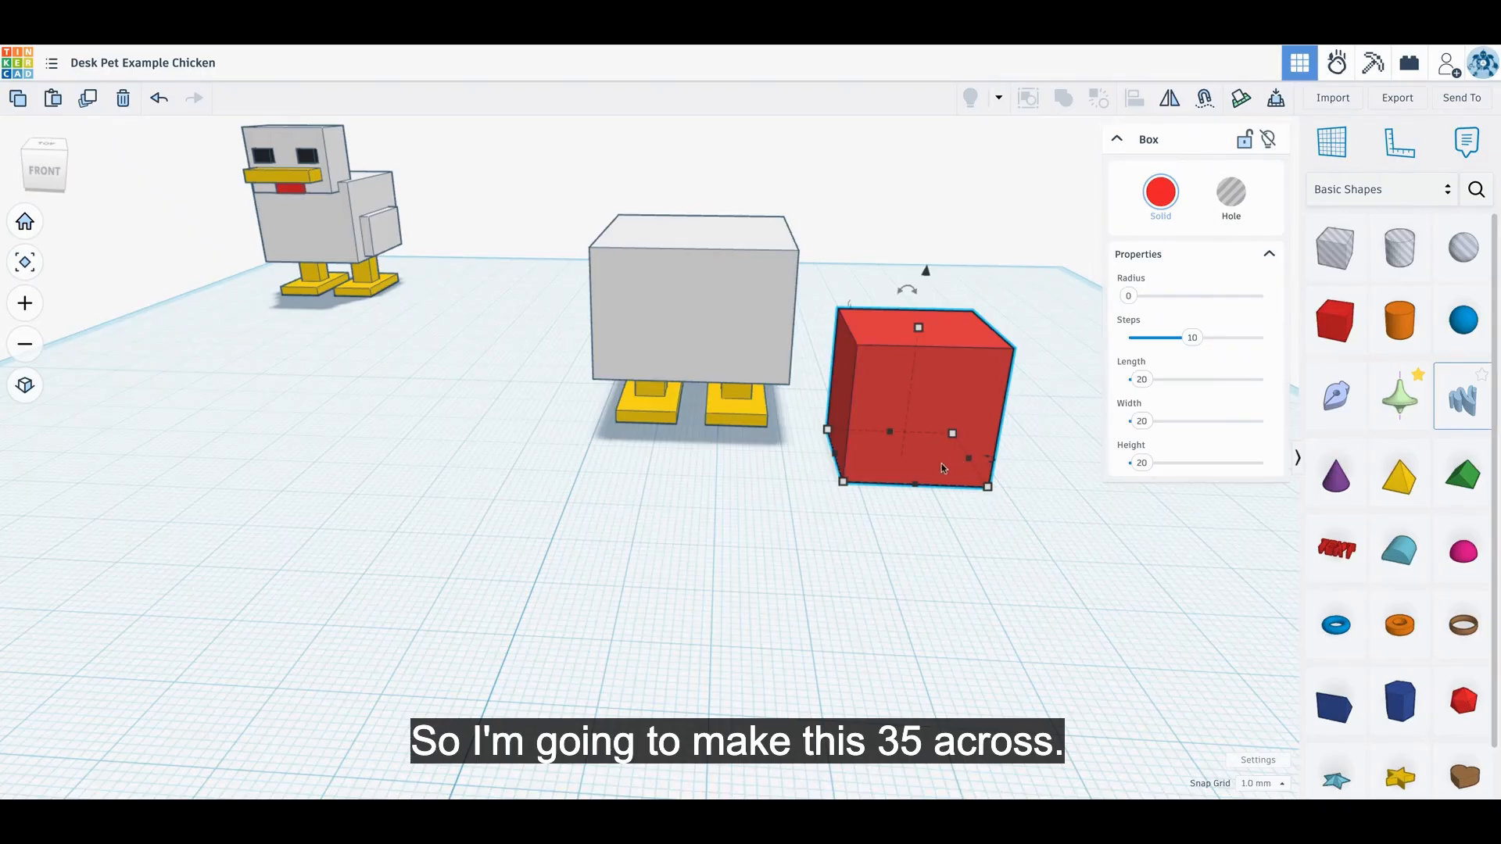
click(916, 550)
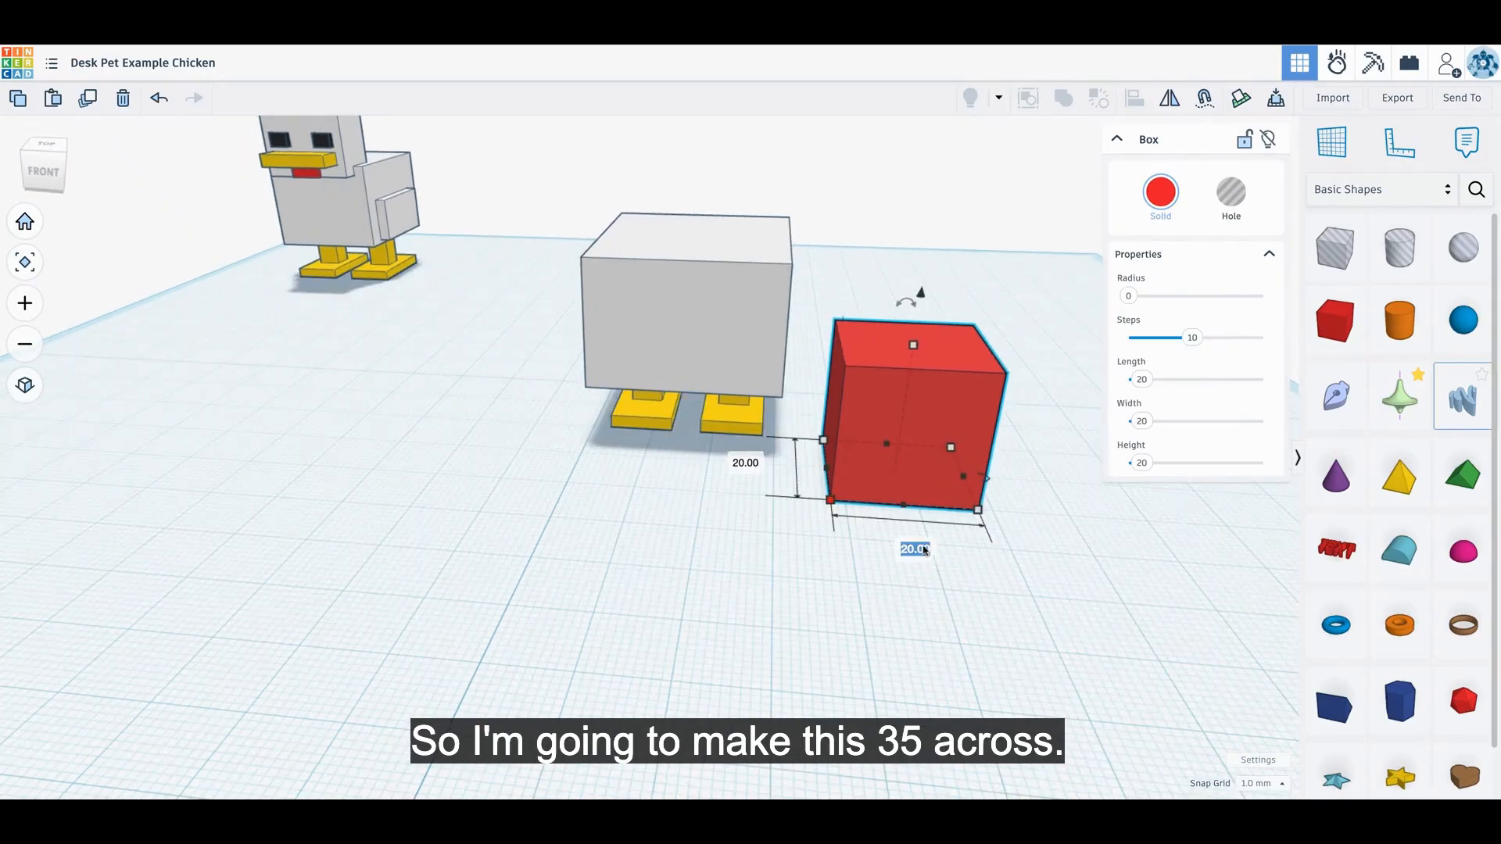
text(35)
key(Return)
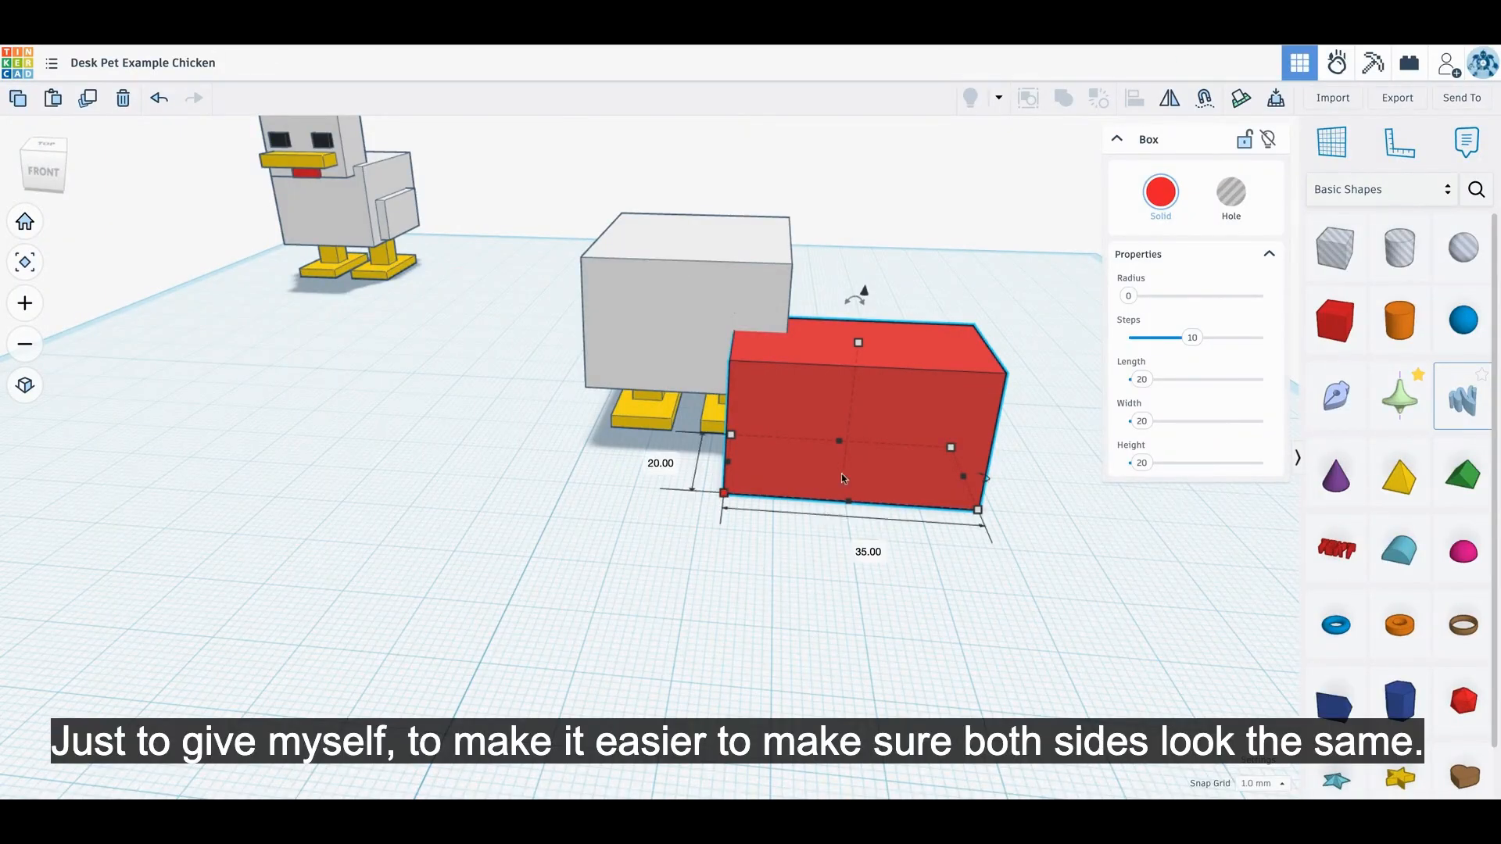
drag(858, 343, 858, 346)
drag(850, 407, 851, 407)
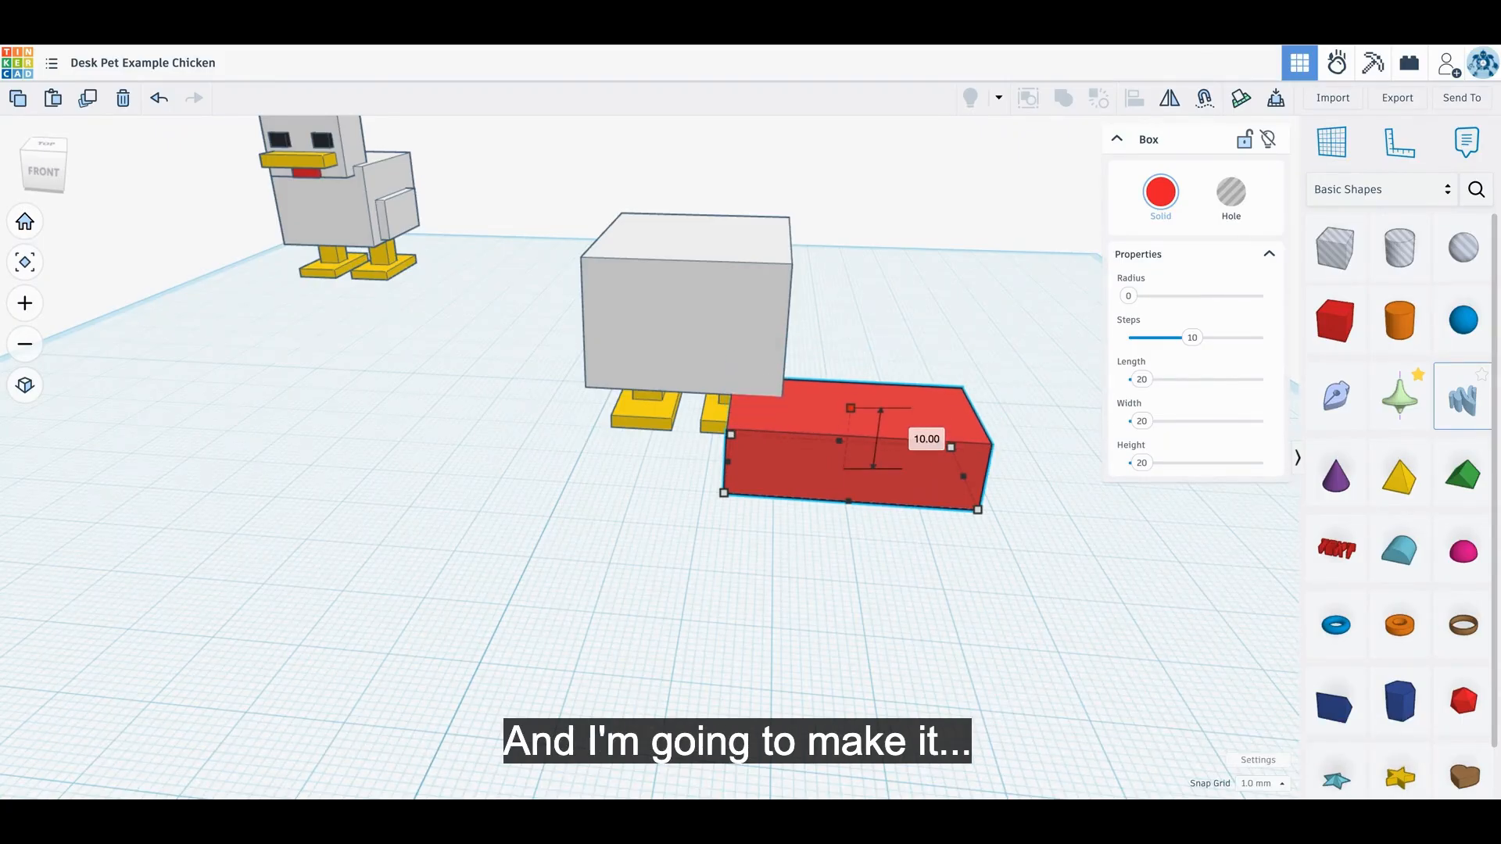
Set the red box's front-to-back length to 15 mm and move it against the front of the white body.
right_click(789, 596)
right_drag(809, 569, 634, 560)
mouse_move(583, 597)
click(693, 613)
text(15)
key(Return)
right_drag(592, 618, 592, 664)
drag(945, 535, 781, 533)
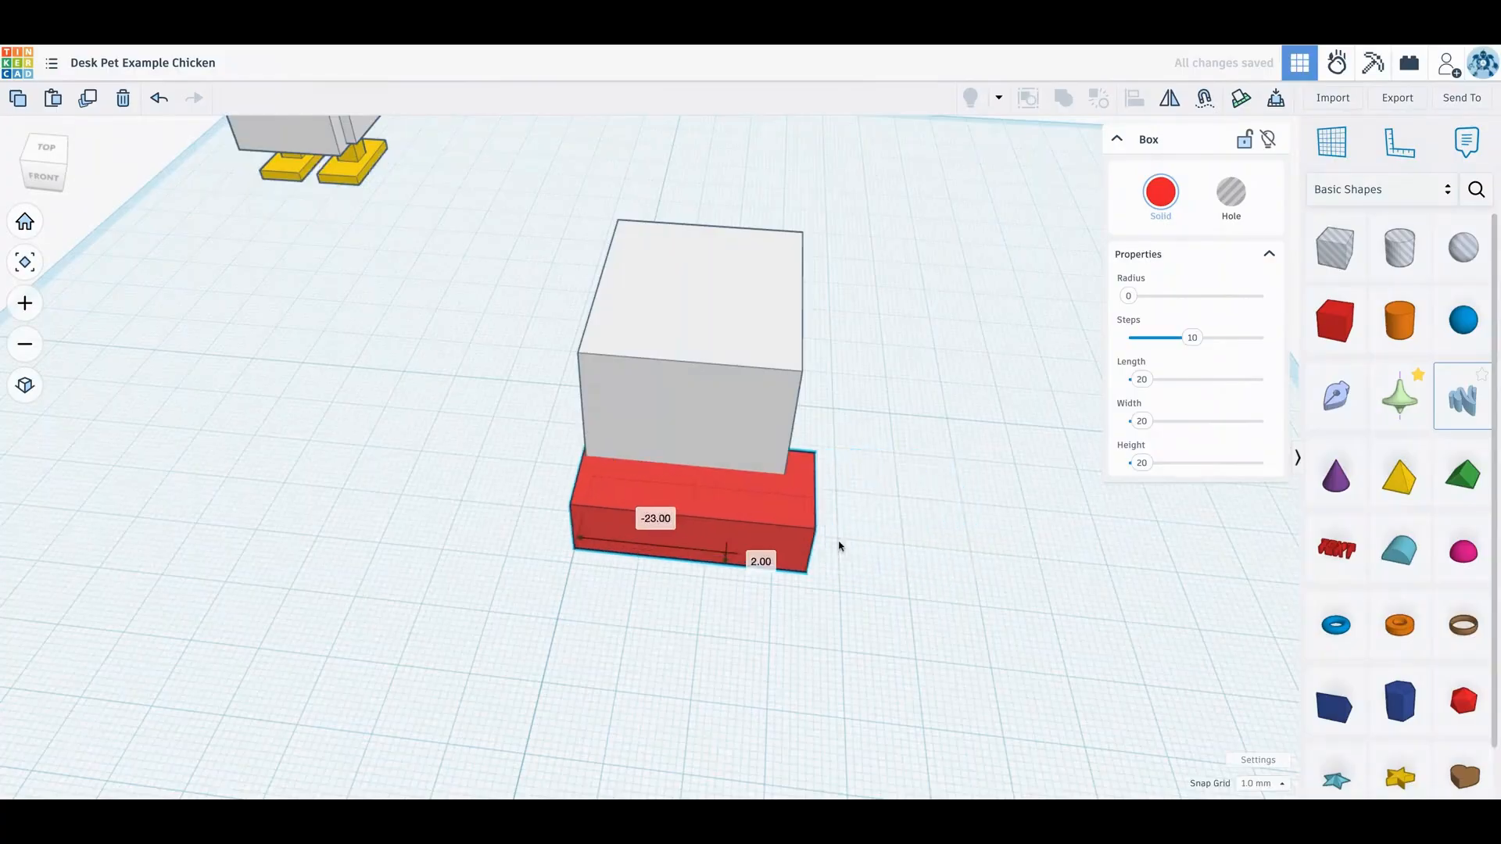
Align the red box and the white body group so they are centered side to side.
shift+click(688, 410)
key(l)
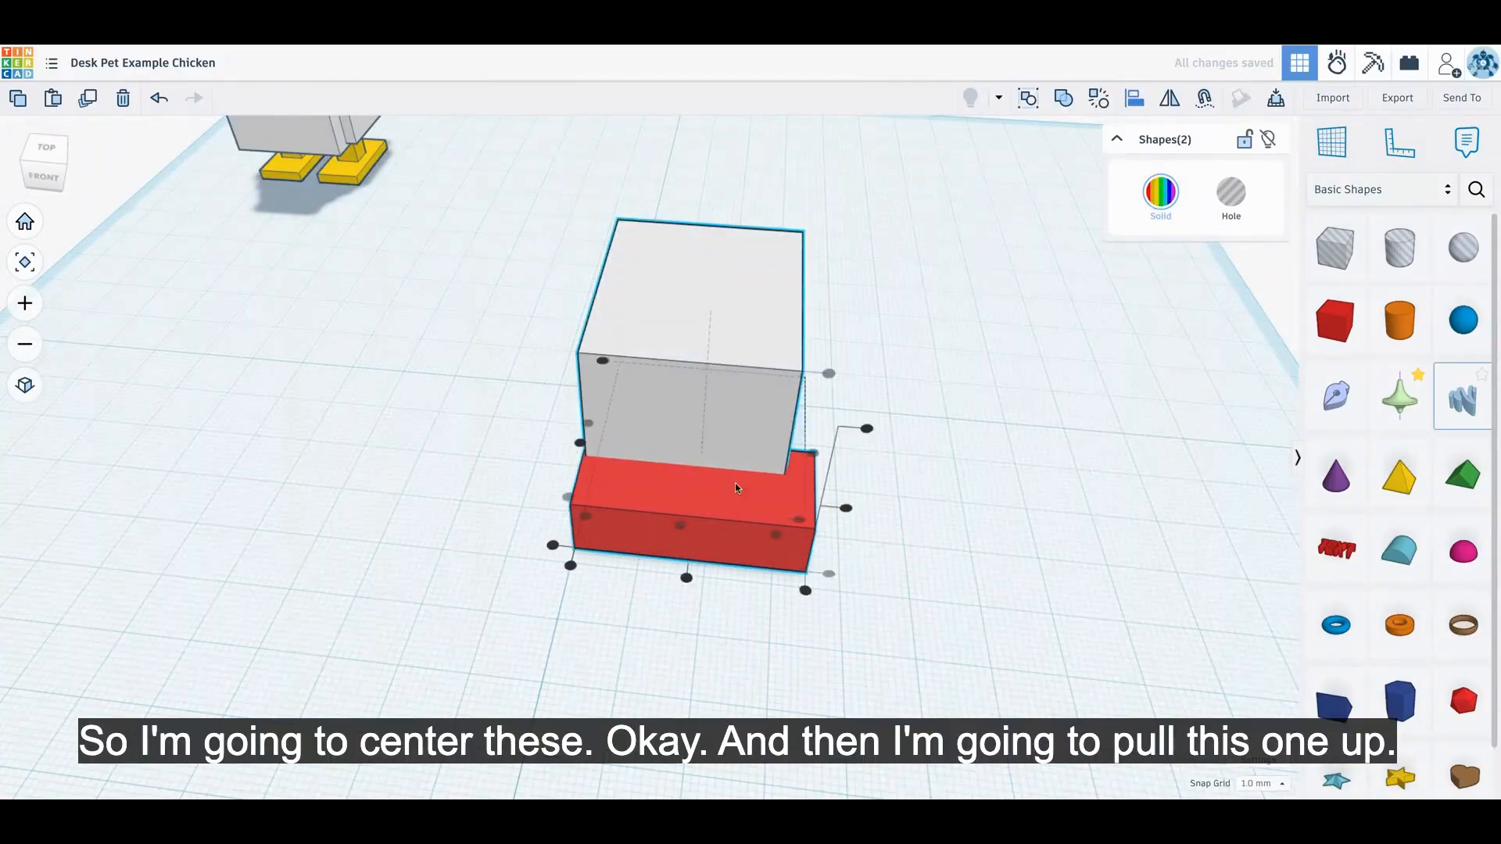
click(686, 577)
click(720, 615)
Raise the red box off the workplane to the height of the body's sides.
right_drag(800, 636, 817, 603)
click(711, 446)
drag(712, 375, 711, 356)
Nudge the red box backward into the body until it sticks out on both sides as wings.
right_drag(960, 411, 638, 457)
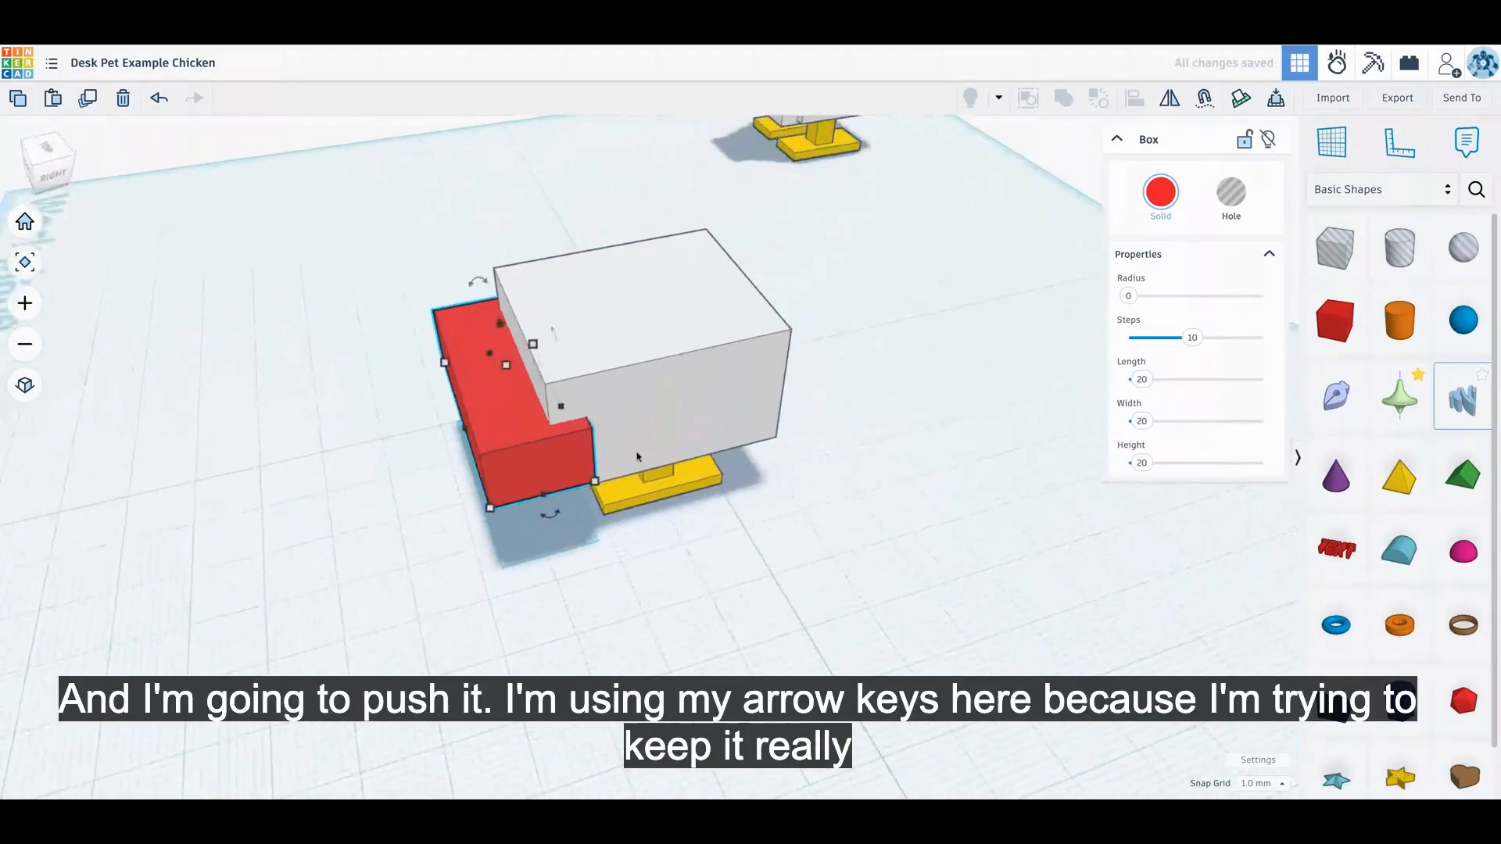
key(Right)
key(Right)
key(Right)
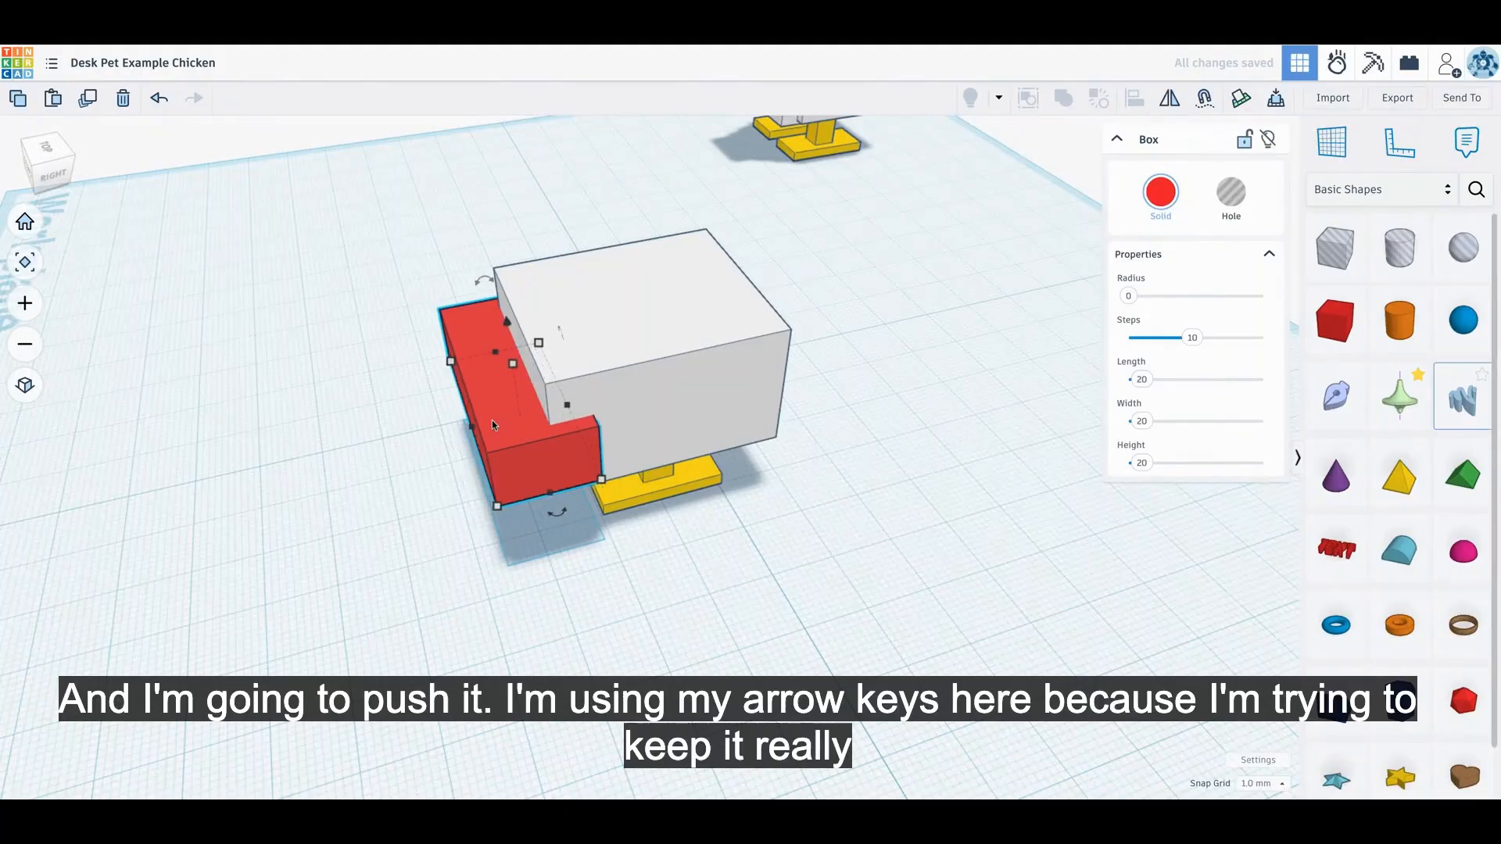
key(Right)
key(Right)
key(Right)
key(Right)
key(Right)
key(Right)
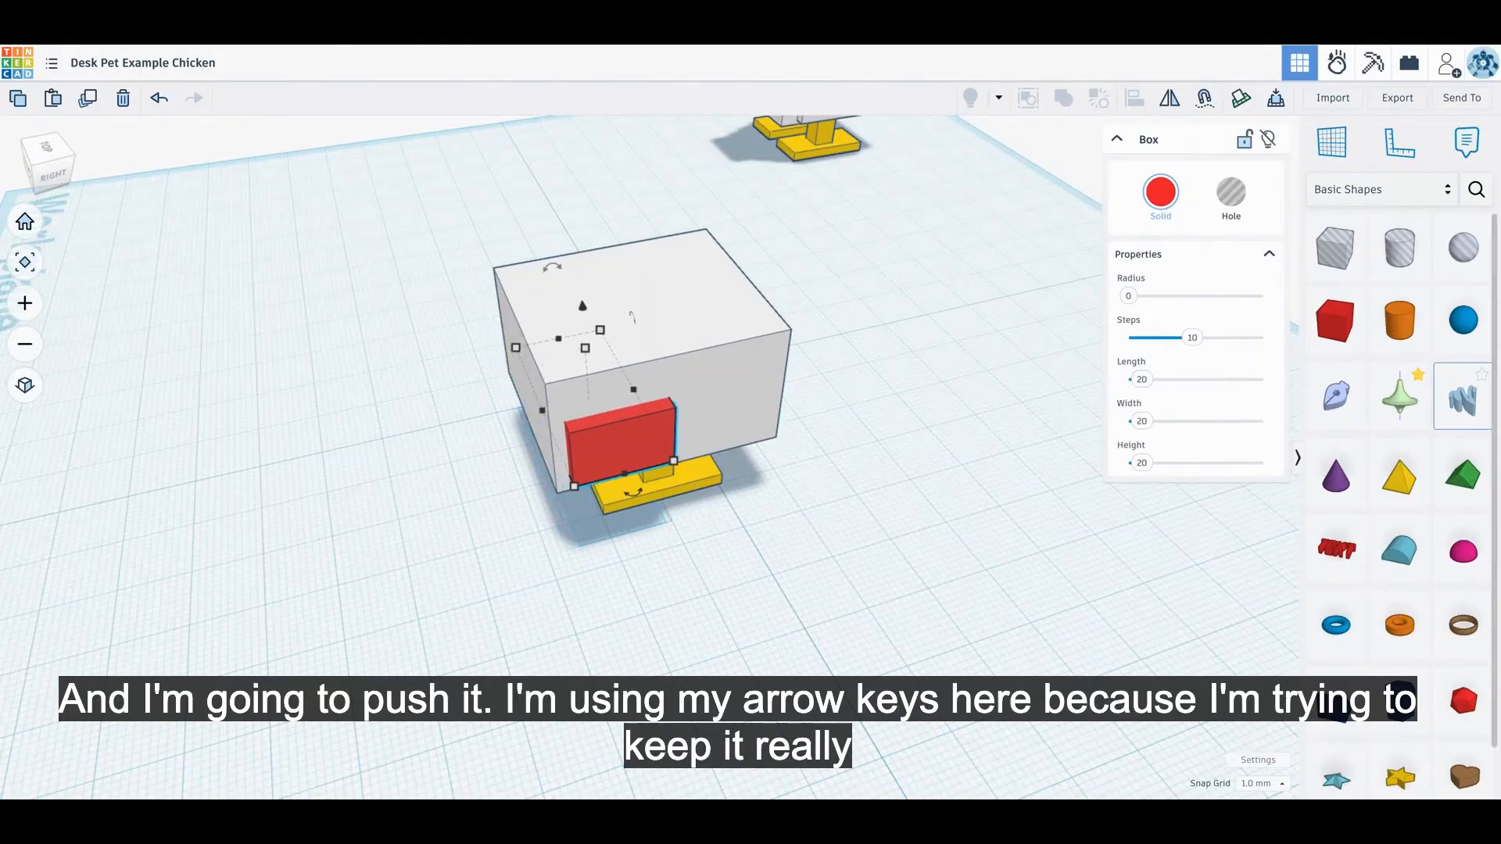
key(Right)
Stretch the red wing box along the body to about 26 mm, and fine-tune its front end and height.
right_drag(737, 574, 715, 500)
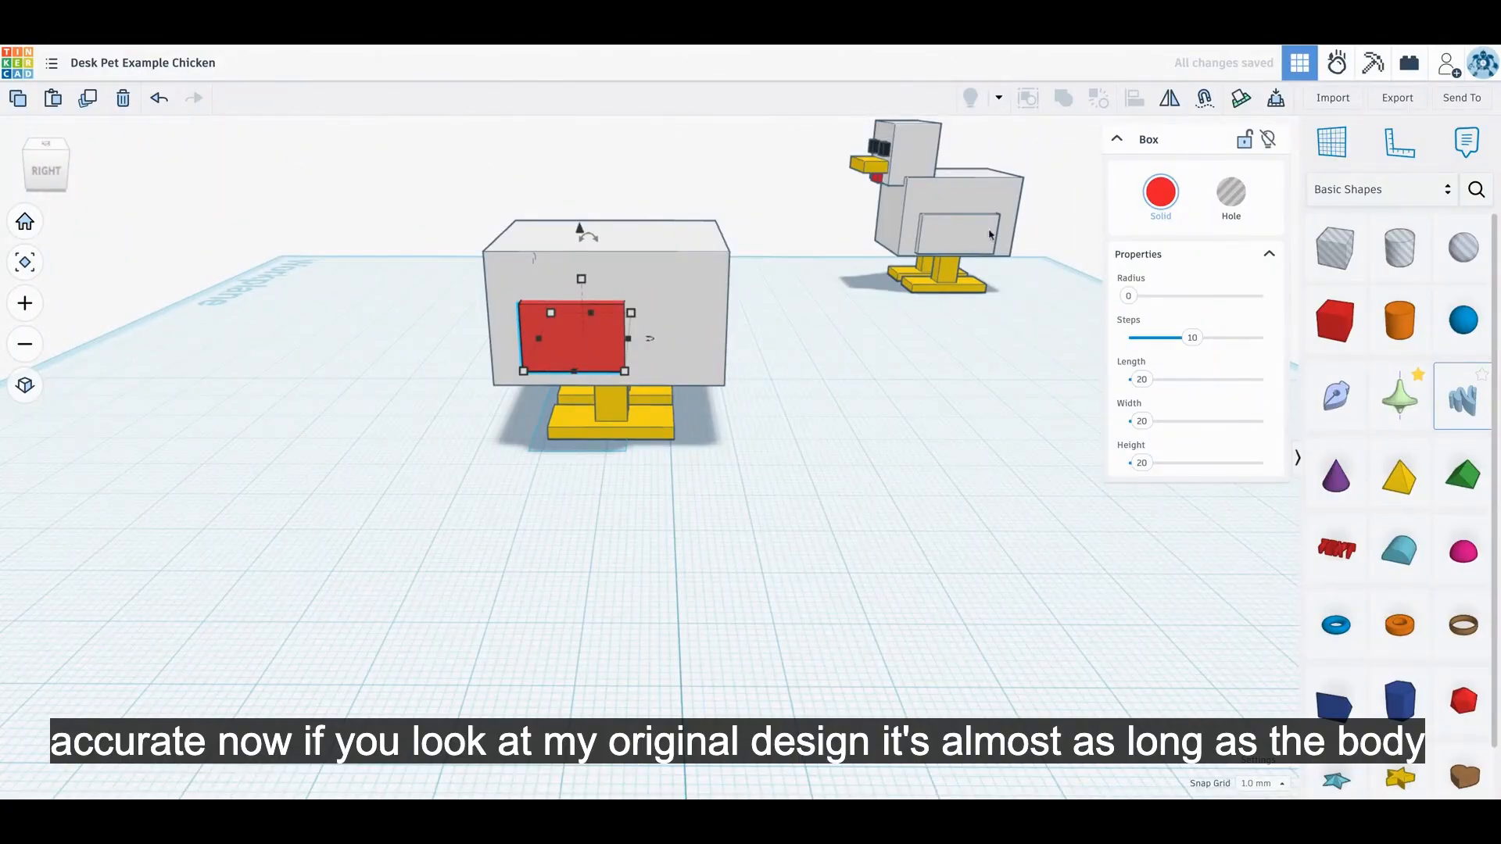
mouse_move(629, 361)
mouse_down()
mouse_move(631, 344)
mouse_move(691, 344)
mouse_move(635, 344)
mouse_up()
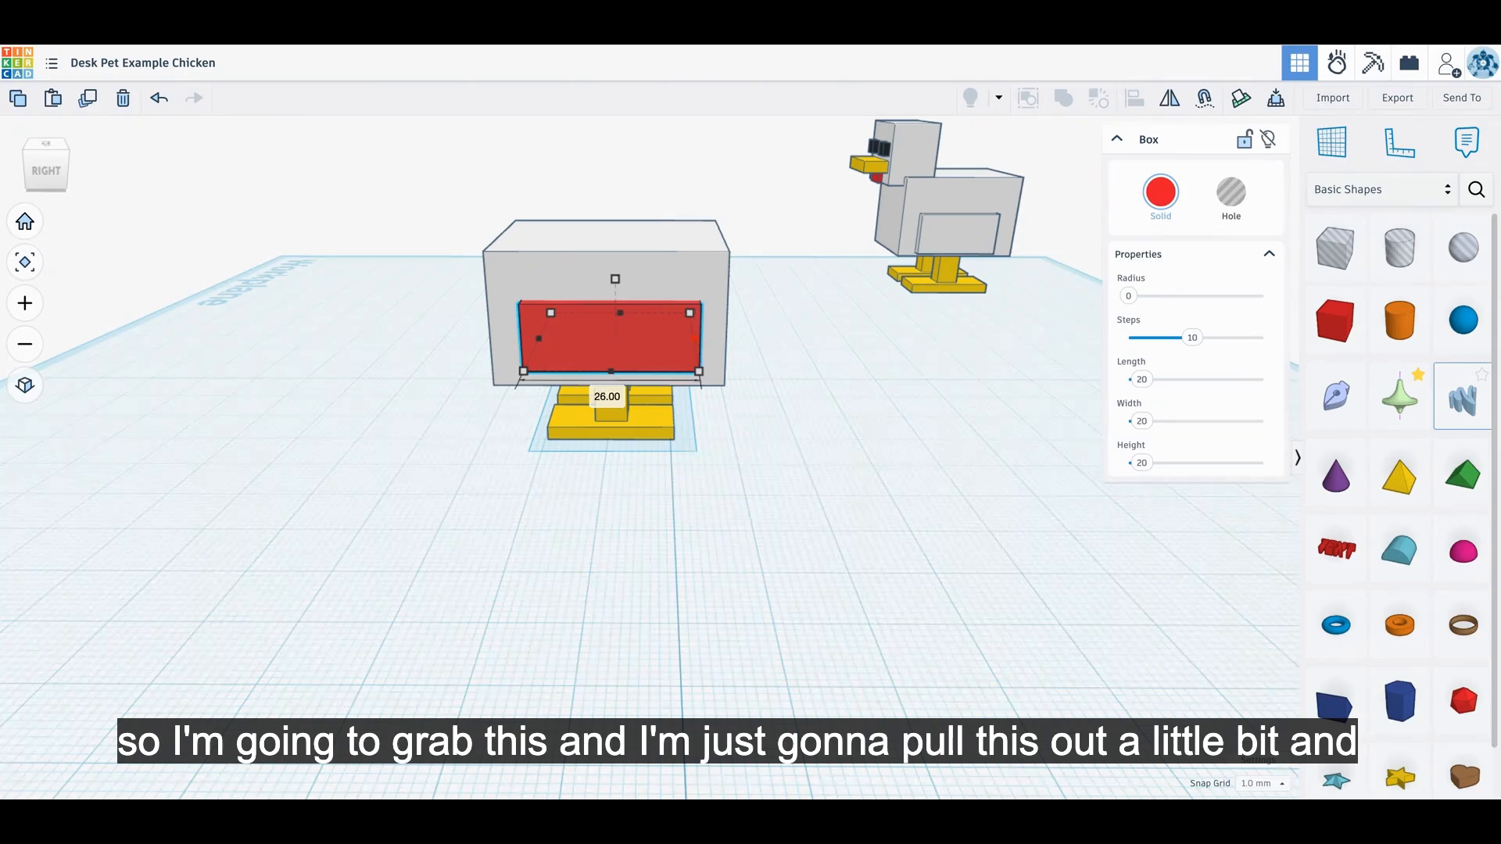
drag(541, 339, 541, 341)
click(597, 485)
click(618, 320)
drag(612, 235, 612, 239)
click(681, 575)
Make the body group temporarily transparent to check how the wing box runs through it.
right_drag(650, 561, 876, 560)
click(724, 368)
key(t)
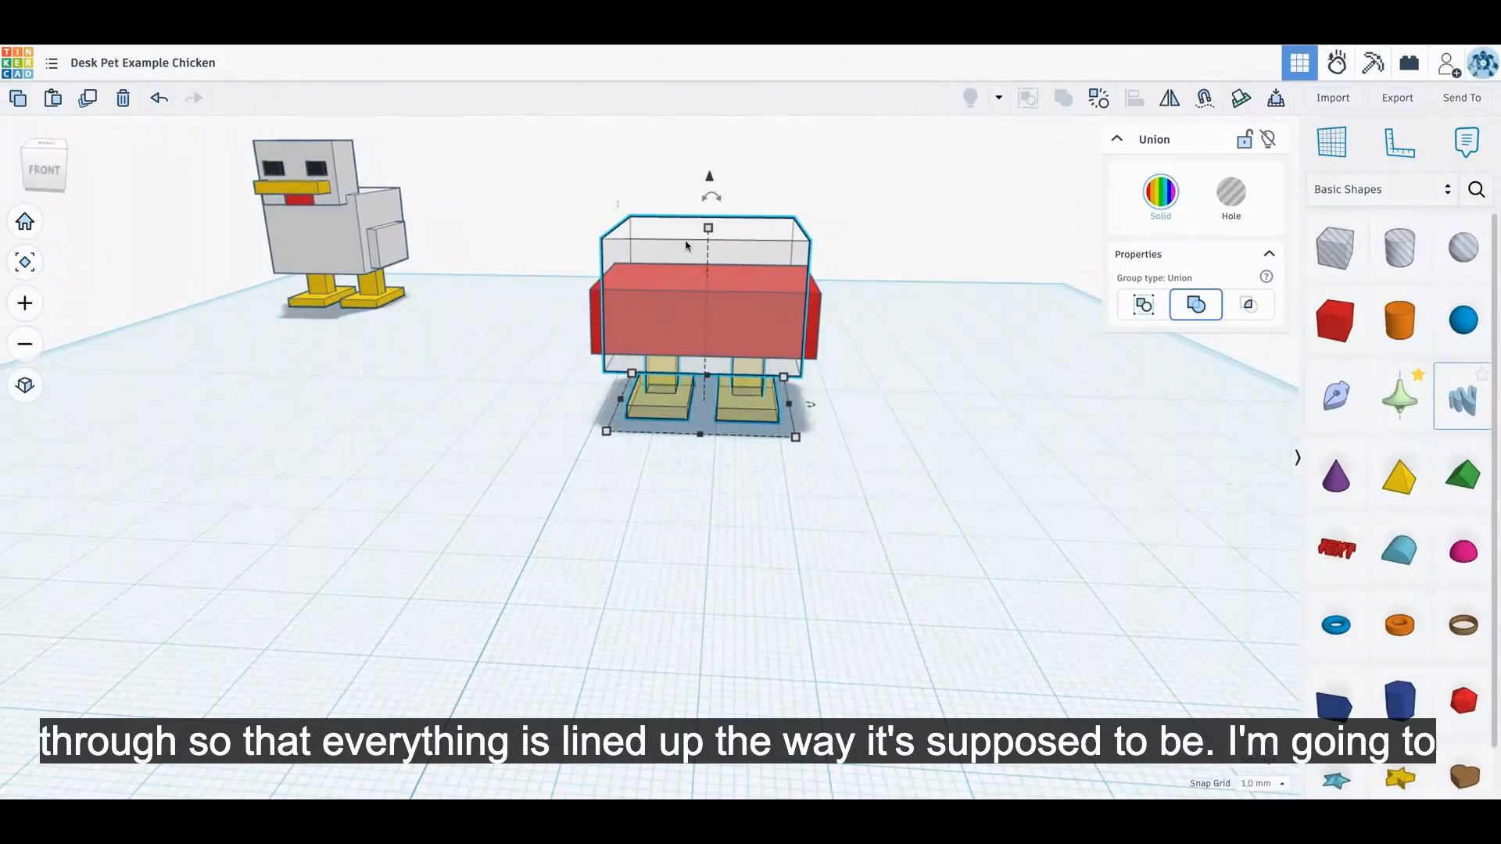
key(t)
Recolor the red wing box white.
click(598, 302)
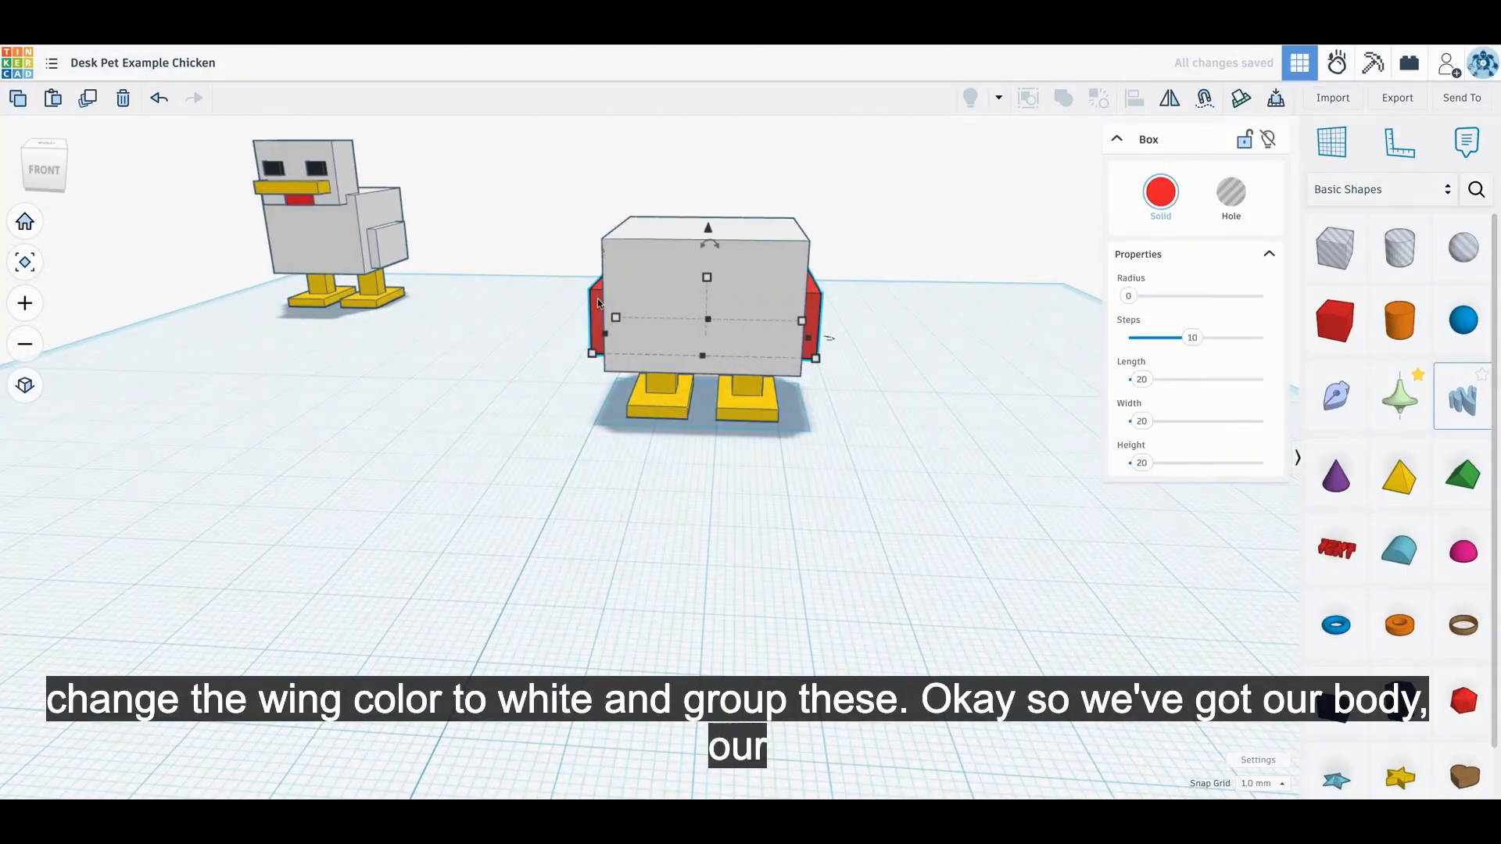
click(1160, 192)
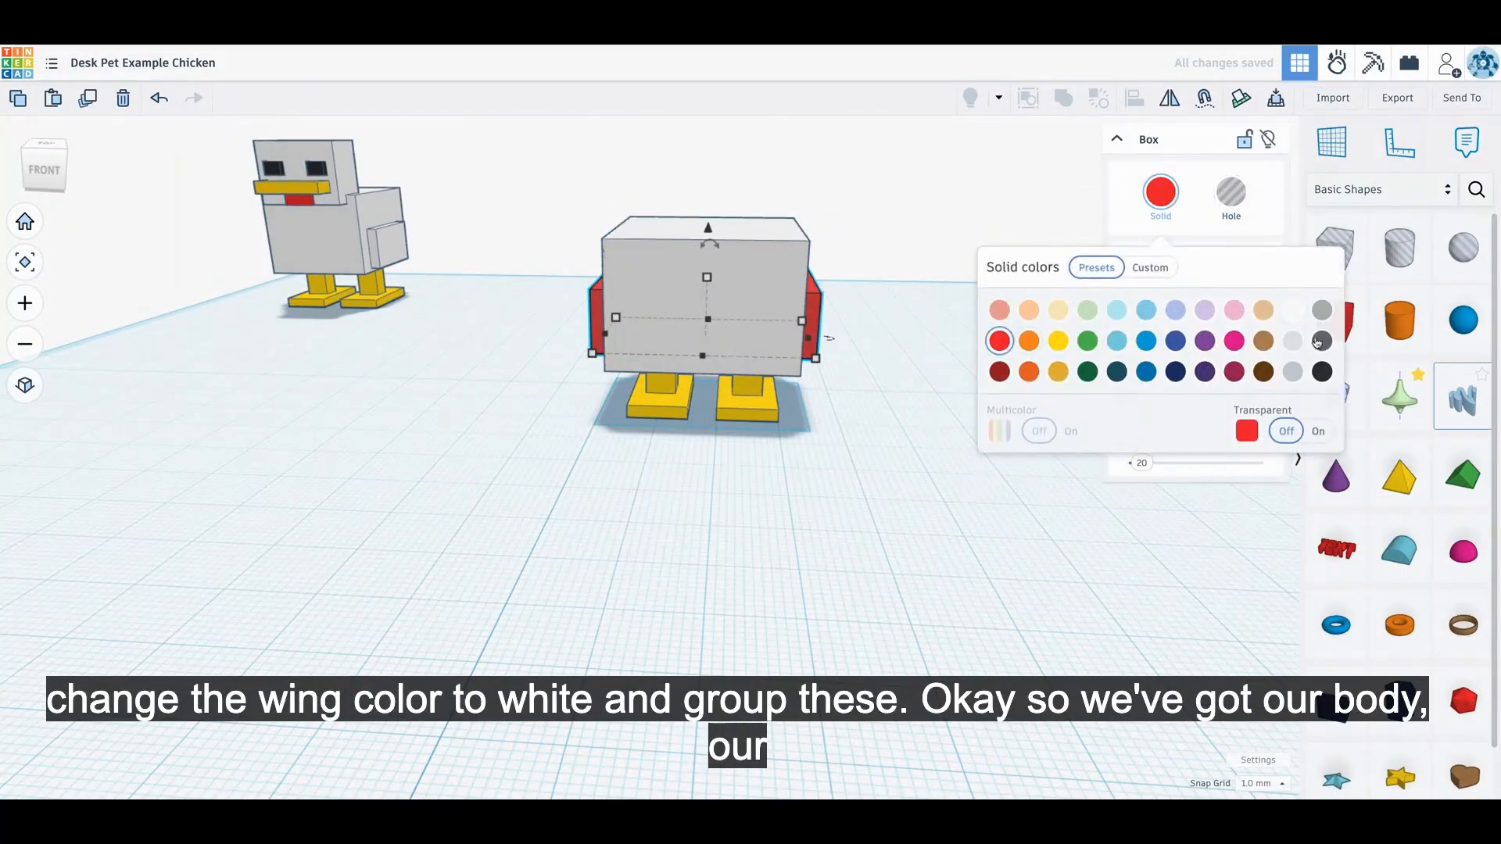
click(1297, 310)
click(871, 560)
Combine the white wings with the body and legs in a Union Group.
drag(587, 251, 840, 462)
key(ctrl+g)
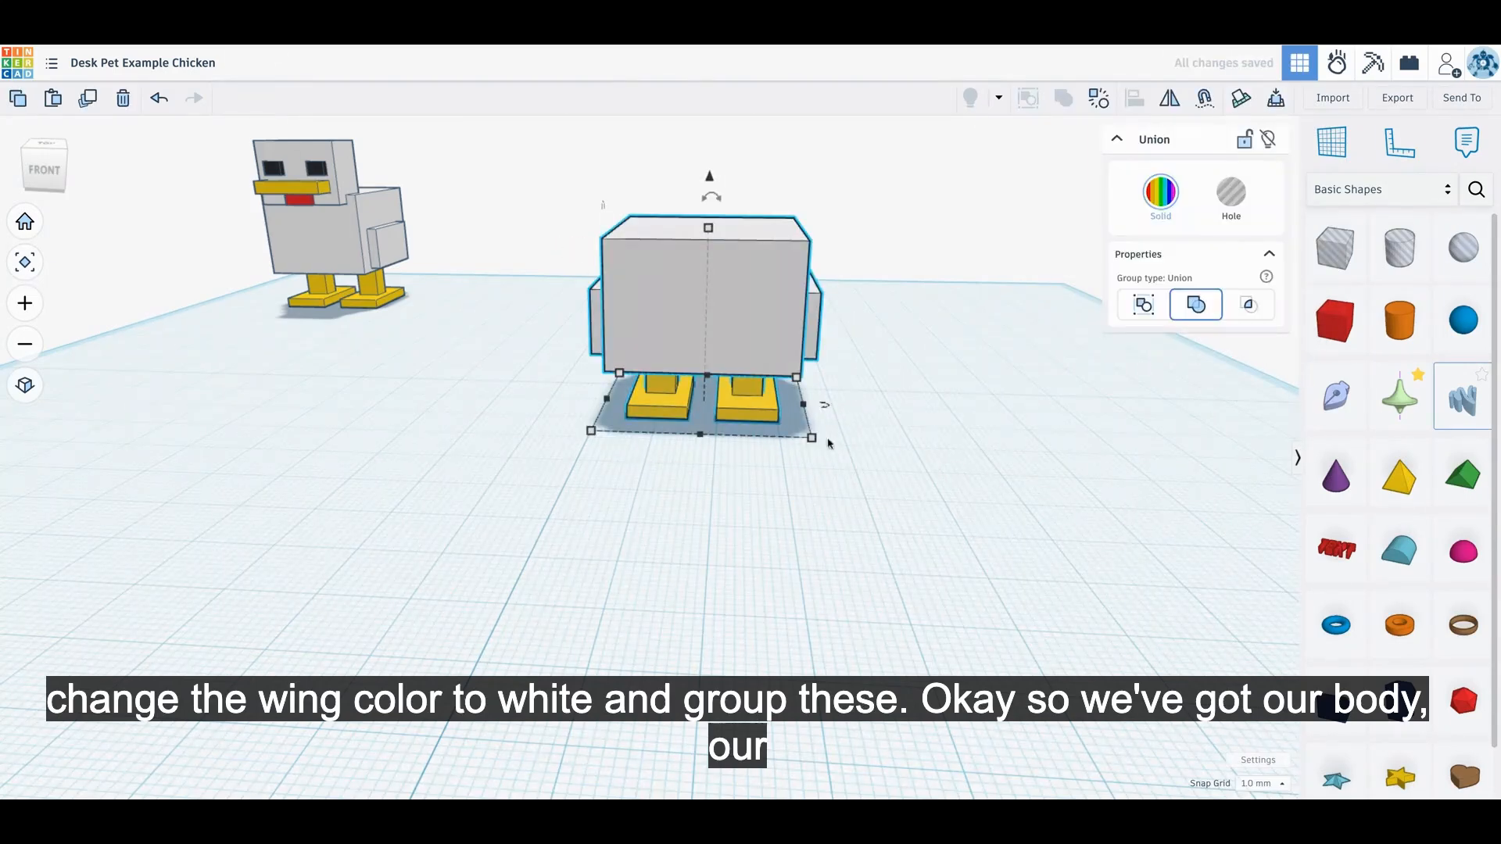
click(926, 382)
Add a box for the head beside the body and set its height and width to 15 mm.
right_drag(945, 370, 884, 376)
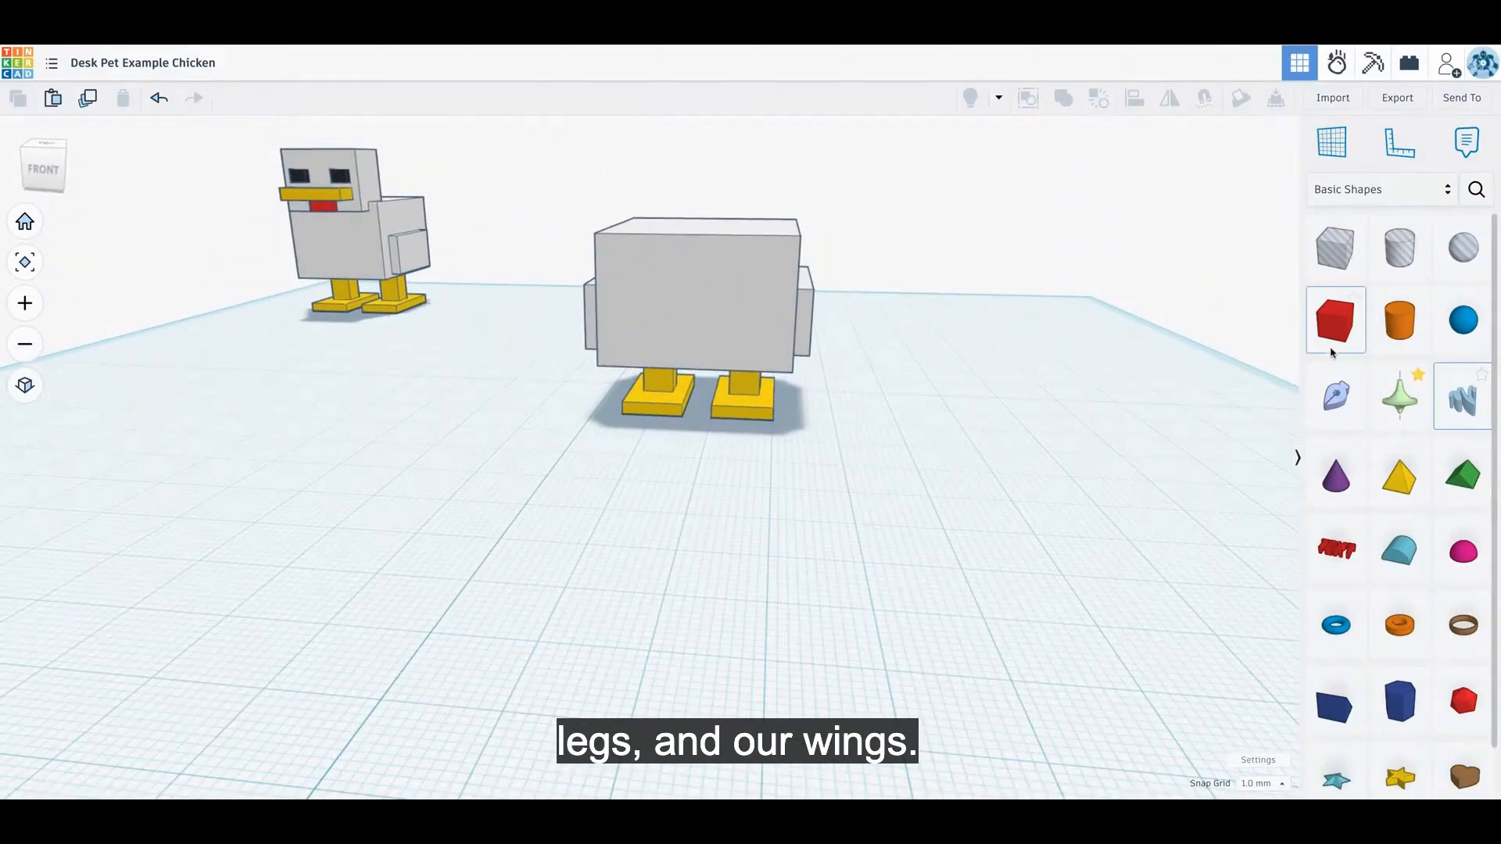
drag(1311, 333, 1071, 443)
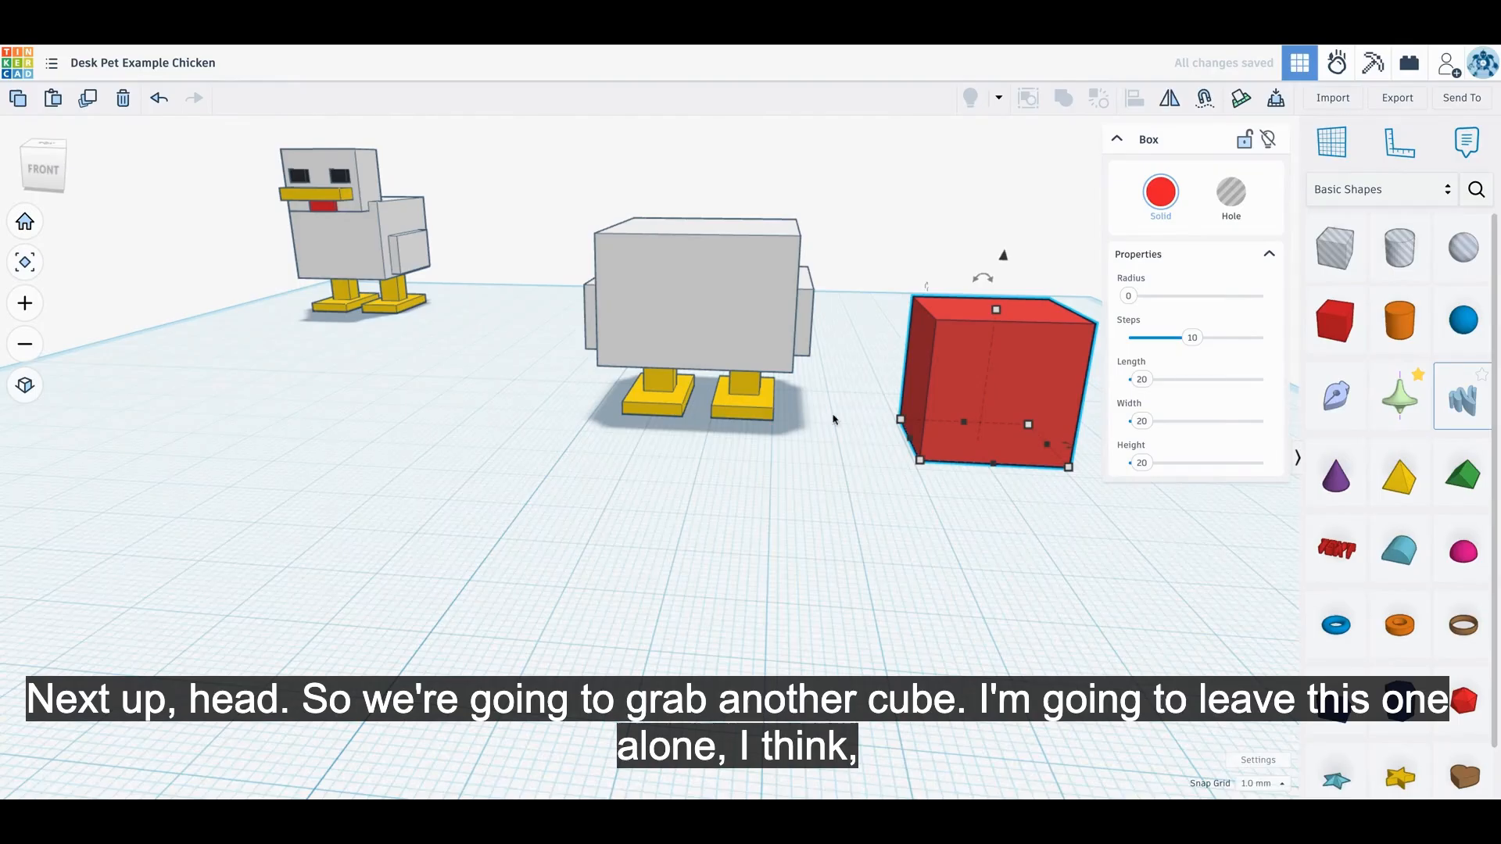
drag(998, 312, 1000, 313)
click(1061, 401)
text(1)
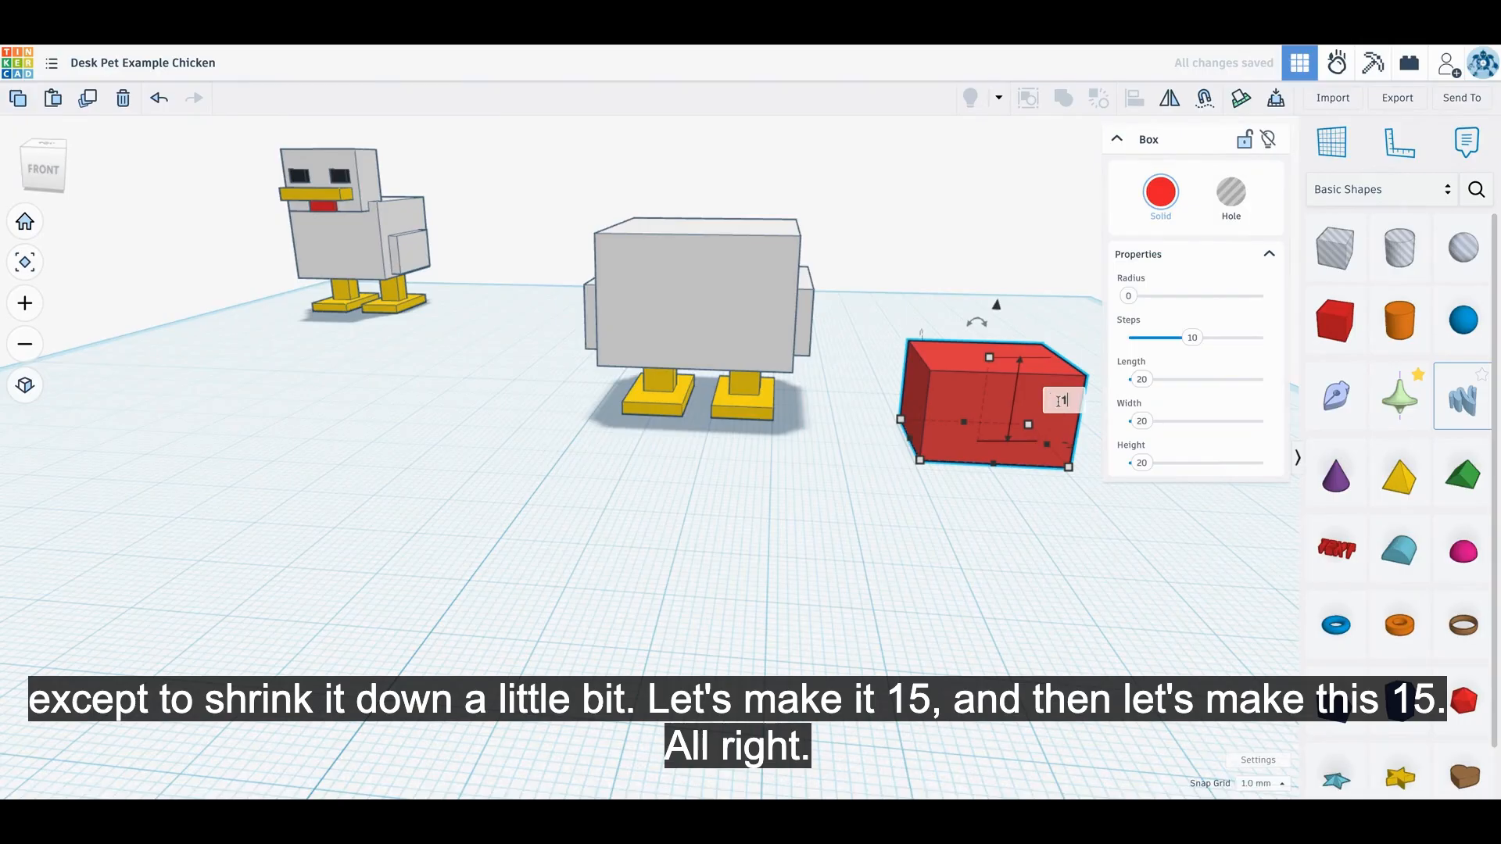
text(5)
key(Return)
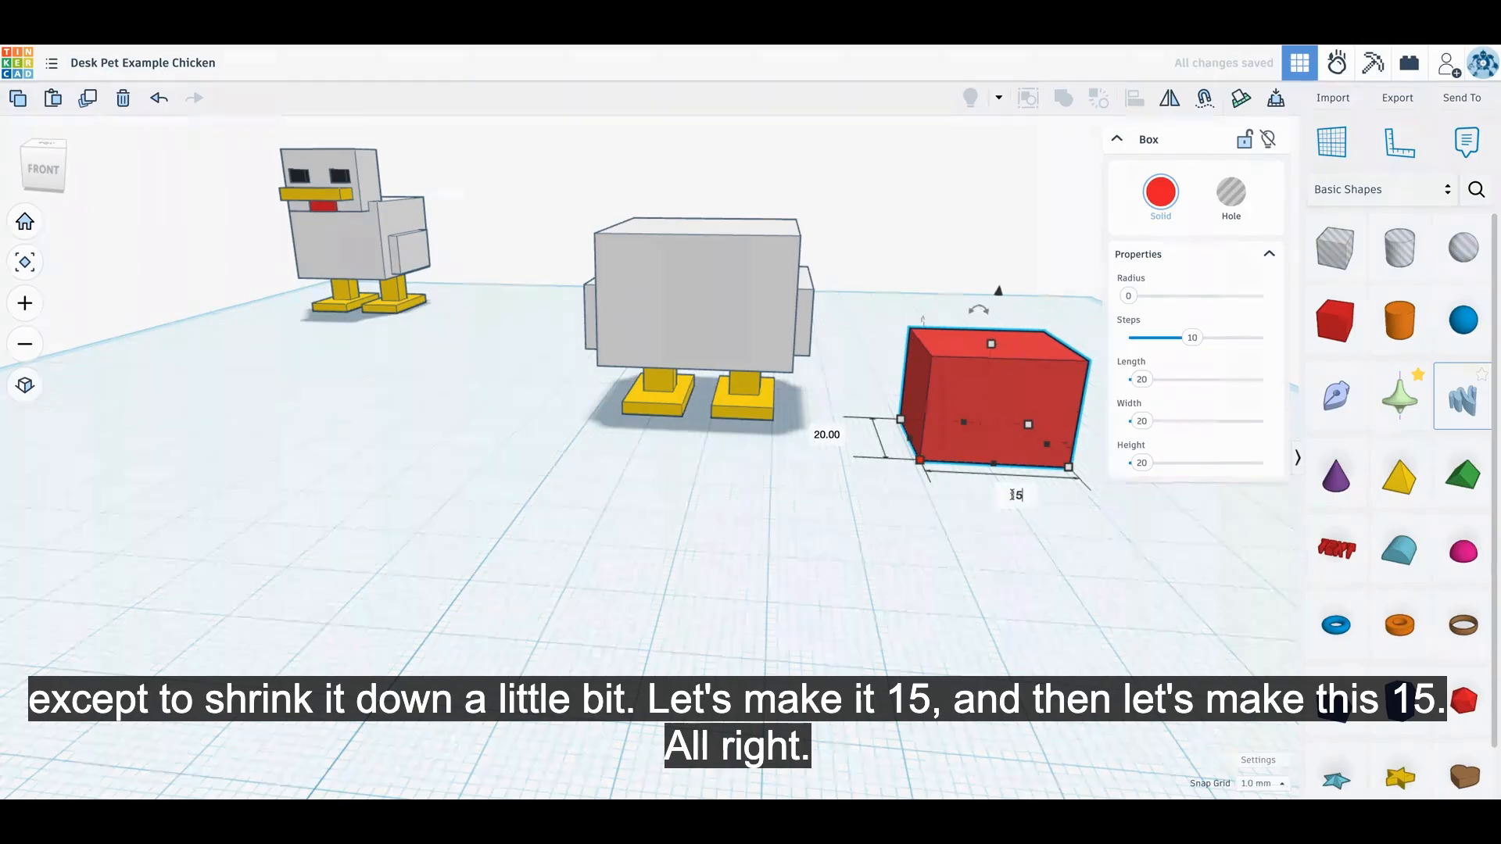
key(Return)
click(1017, 500)
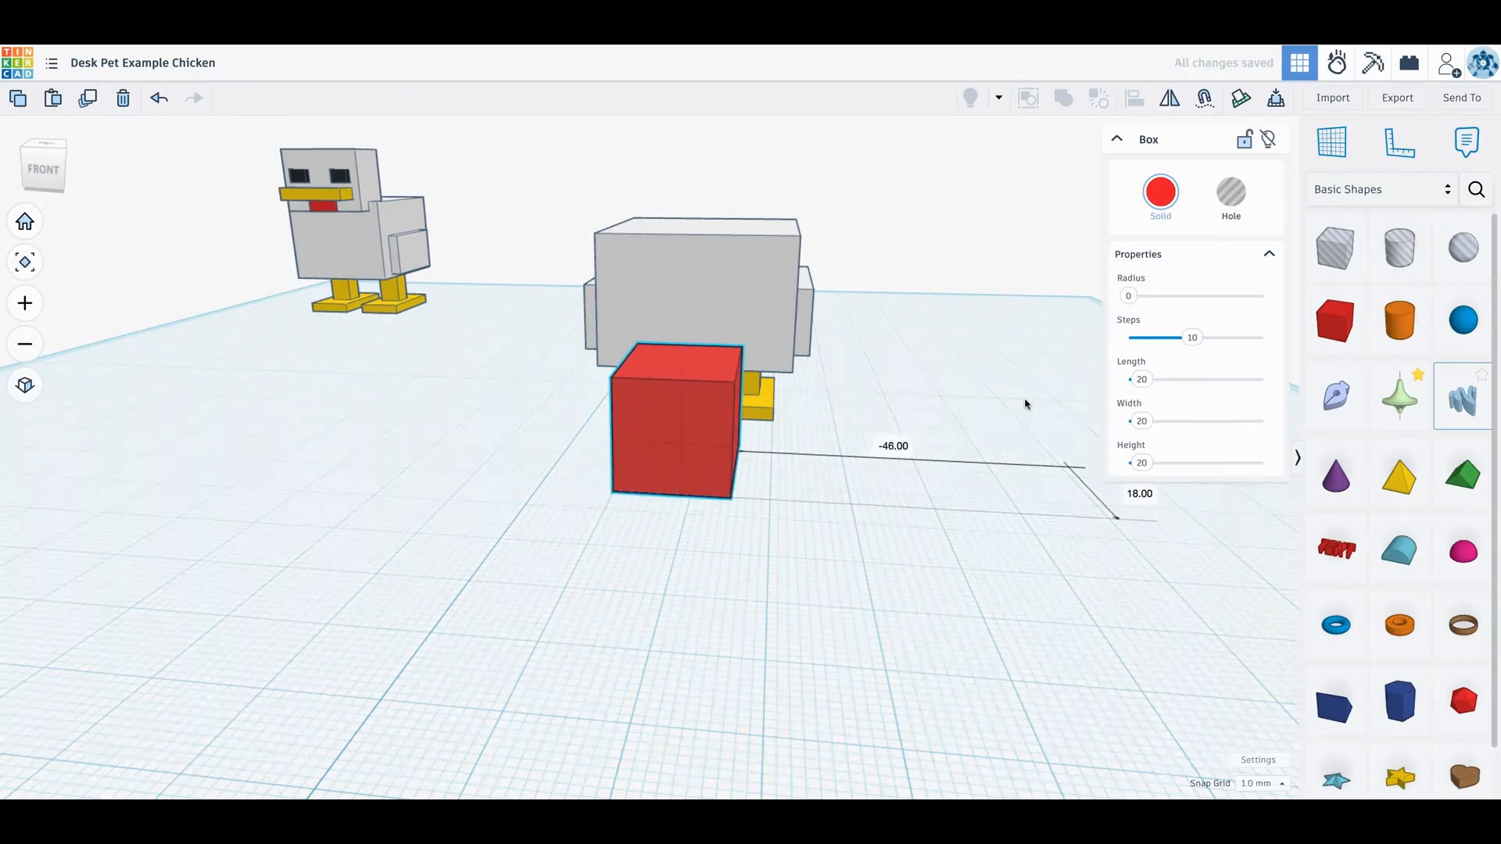
Move the red head box in front of the body and nudge it back toward the body.
key(Up)
key(Up)
key(Up)
key(Up)
key(Up)
key(Up)
key(Up)
key(Up)
key(Up)
key(Up)
key(Up)
key(Right)
Raise the red head box 27 mm above the workplane.
right_drag(818, 461, 609, 426)
right_drag(600, 481, 706, 537)
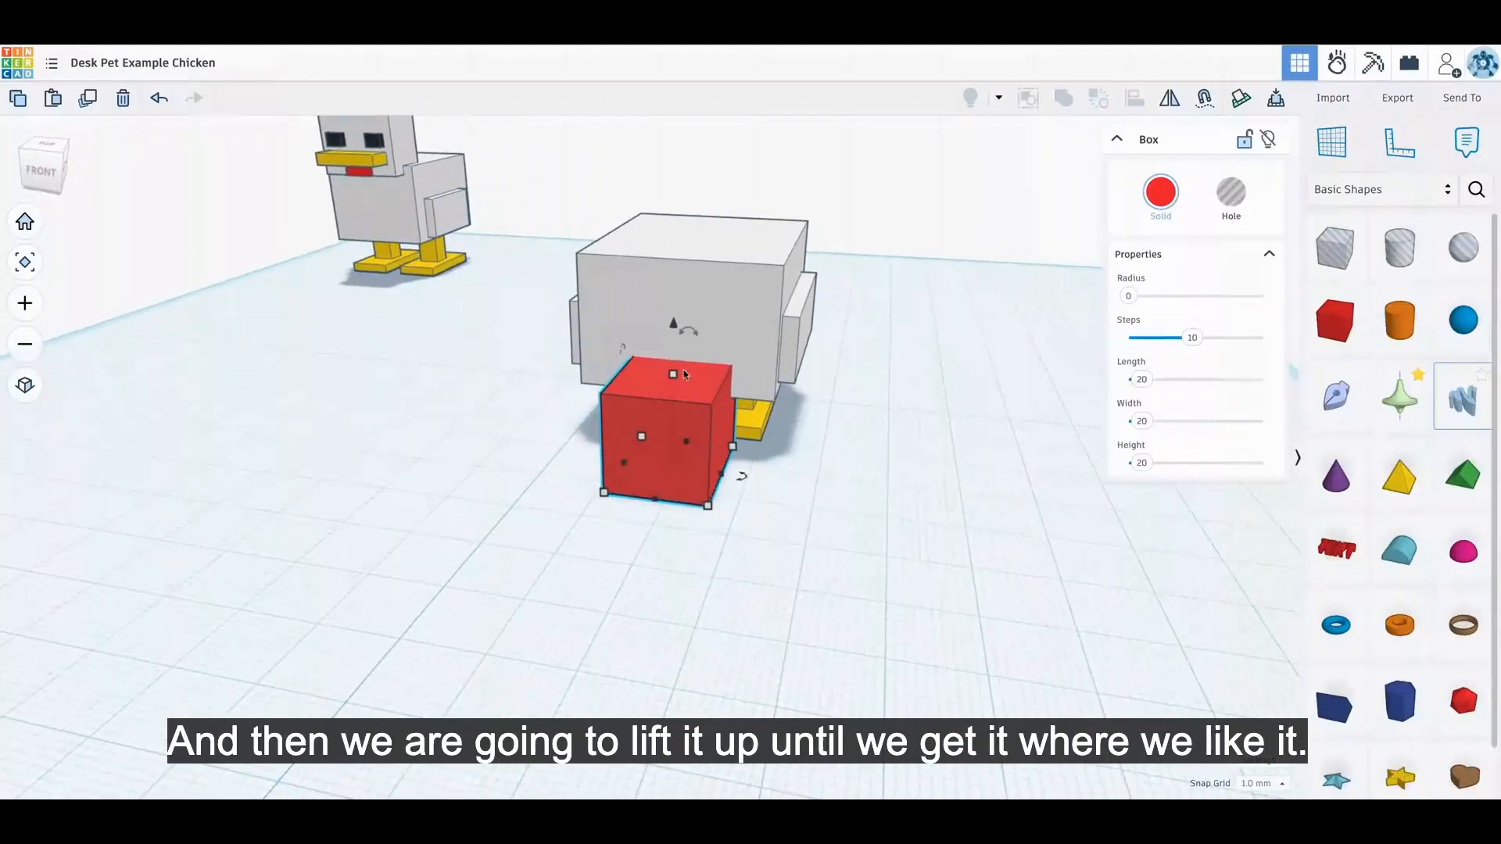
drag(668, 322, 673, 332)
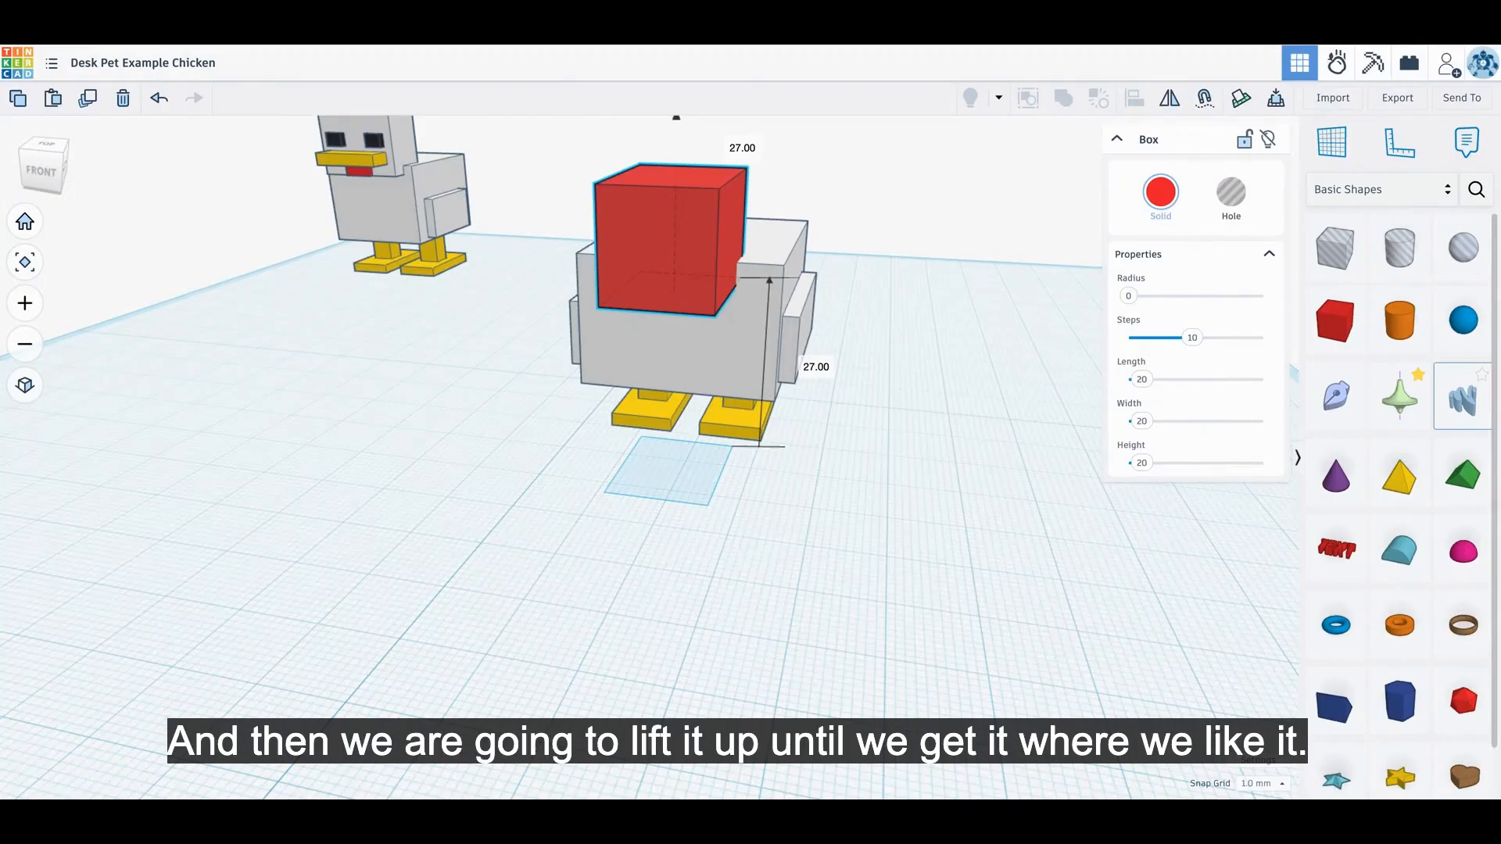
Shorten the head box front to back and reduce its height to about 13 mm.
right_drag(891, 456, 670, 268)
right_drag(804, 455, 863, 492)
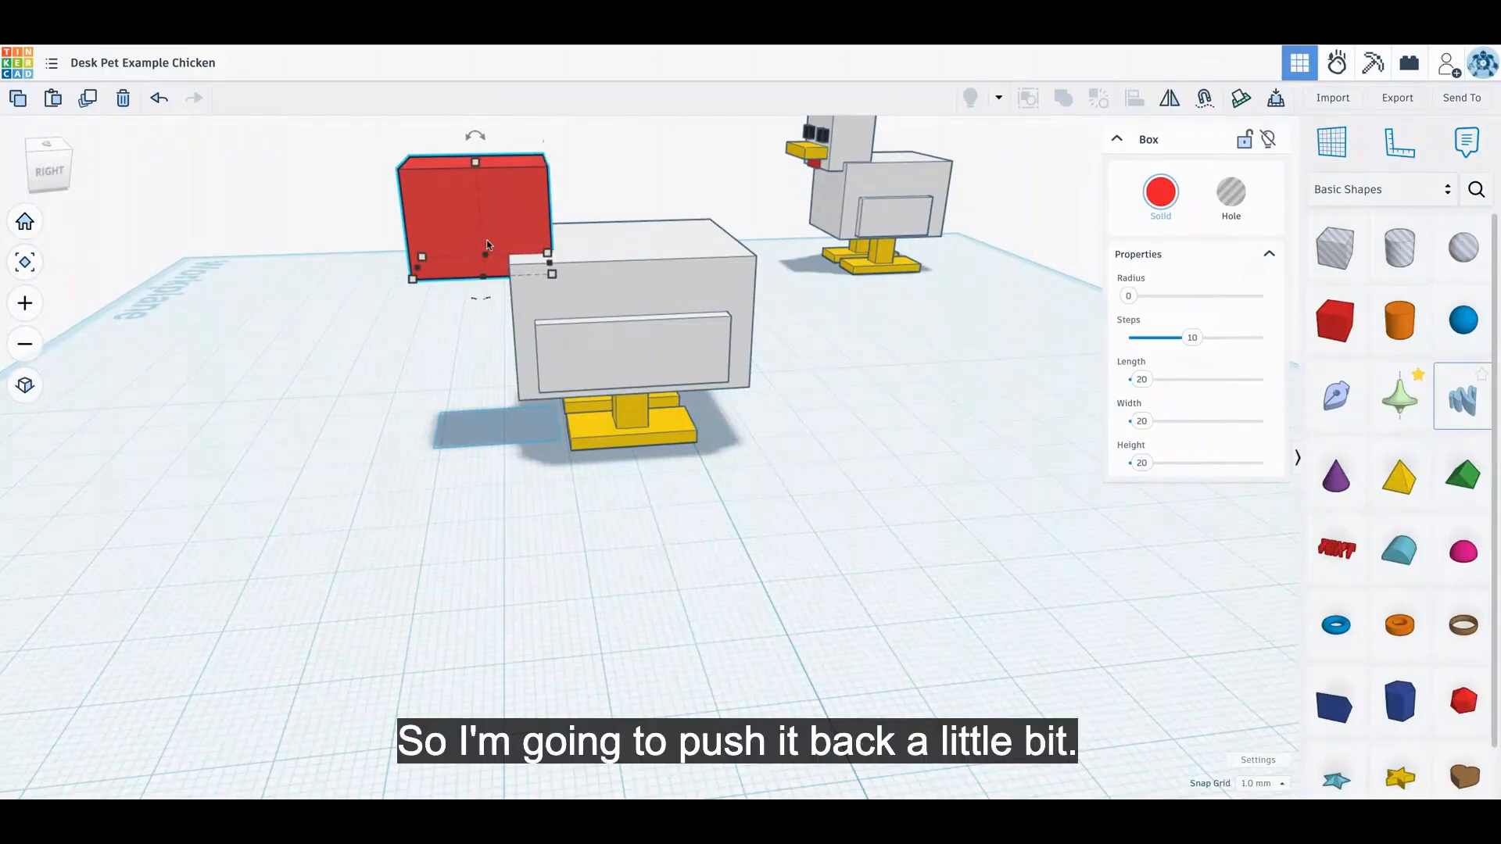
drag(392, 250, 470, 267)
right_drag(858, 482, 859, 481)
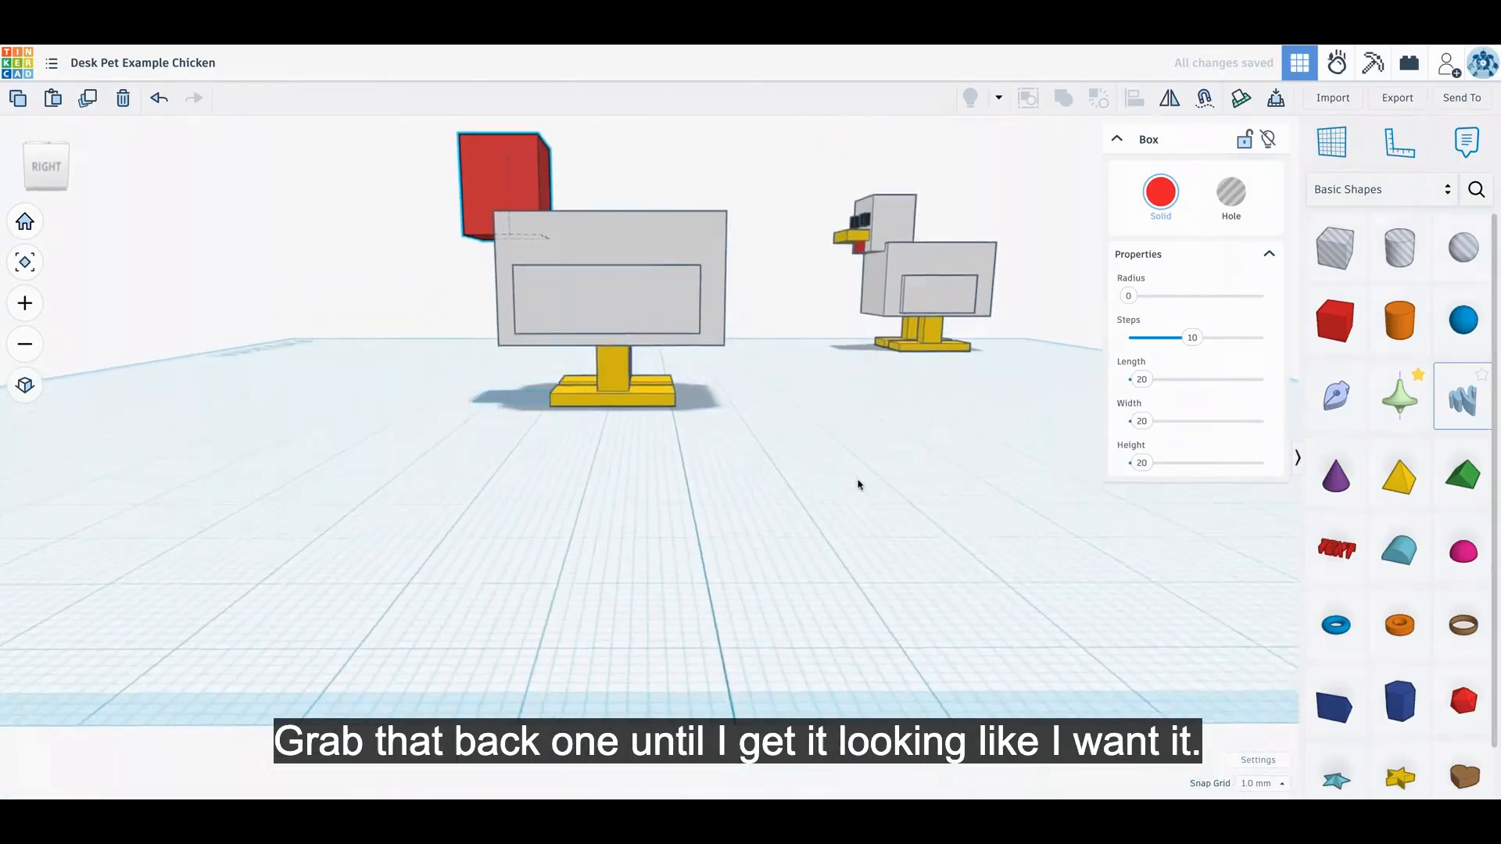
drag(502, 138, 502, 150)
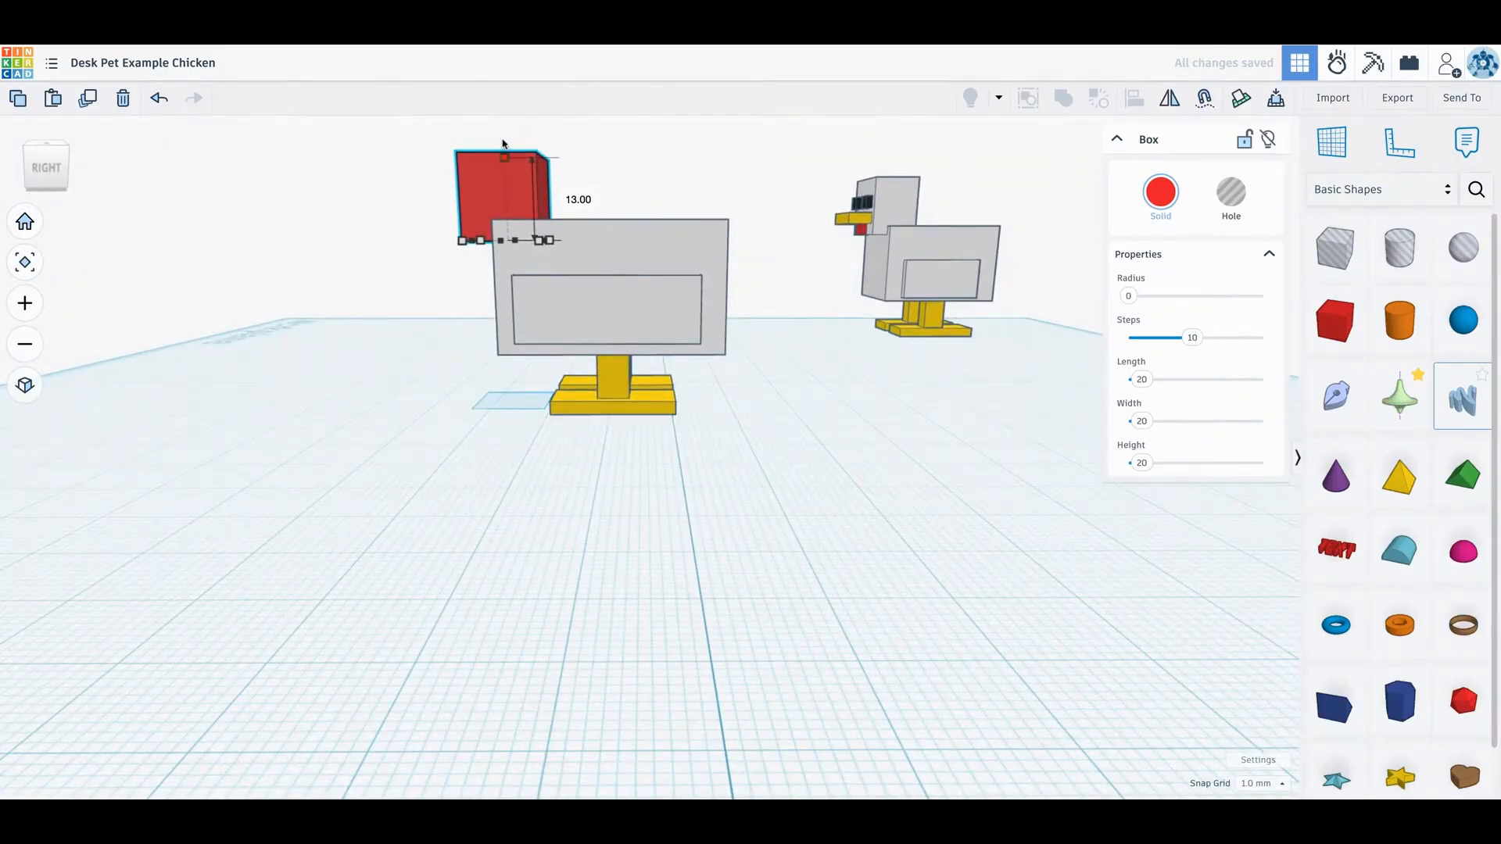
click(368, 250)
Widen the red head box on both sides so it nearly spans the front of the body.
right_drag(350, 258, 680, 283)
click(679, 280)
drag(671, 293, 628, 294)
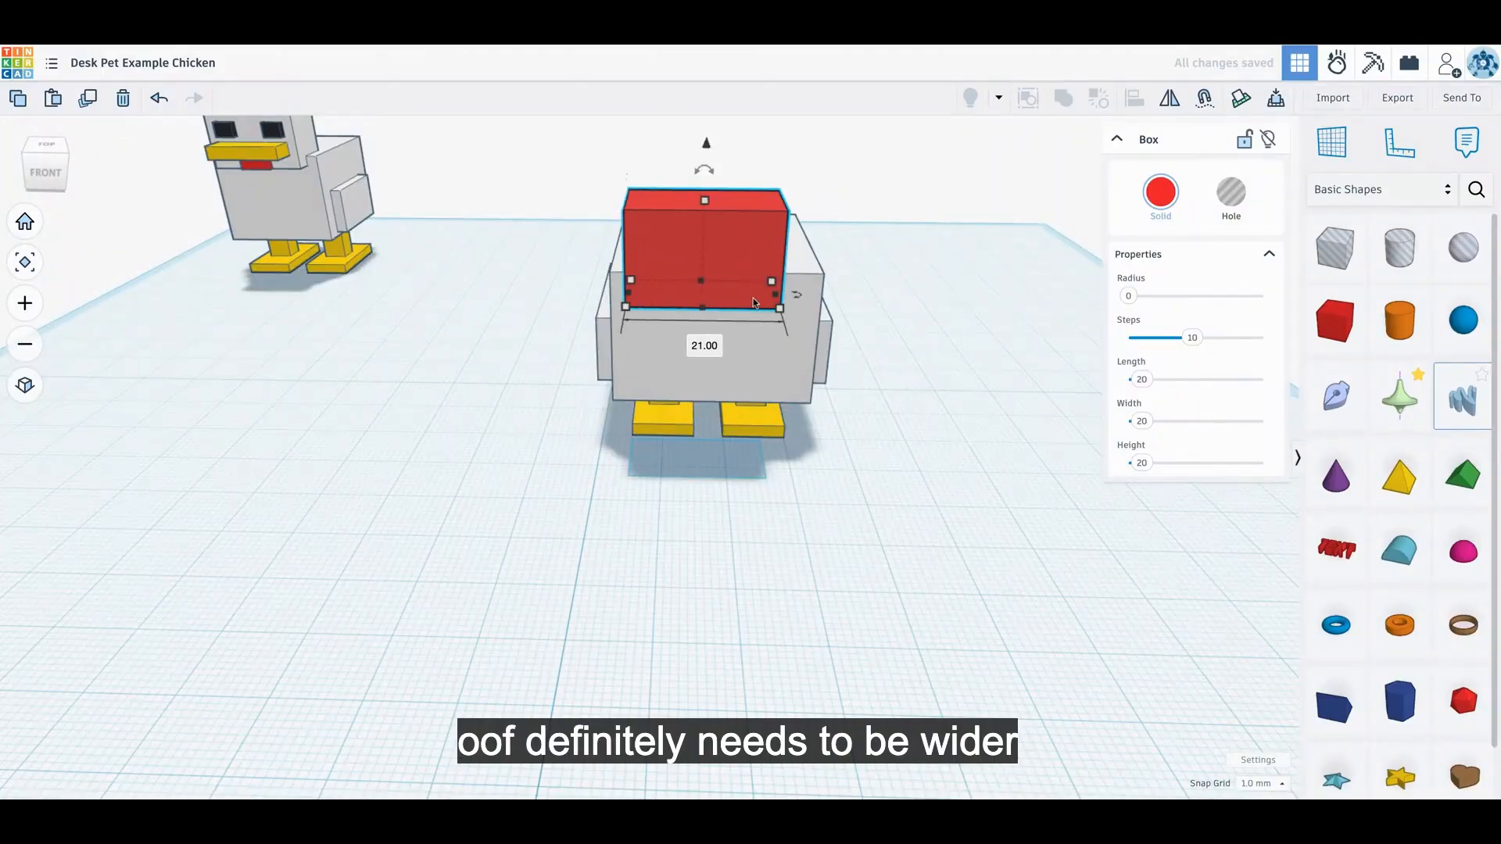
drag(773, 296, 772, 299)
Center the red head box side to side on the body group and check the alignment.
drag(653, 402, 645, 614)
key(l)
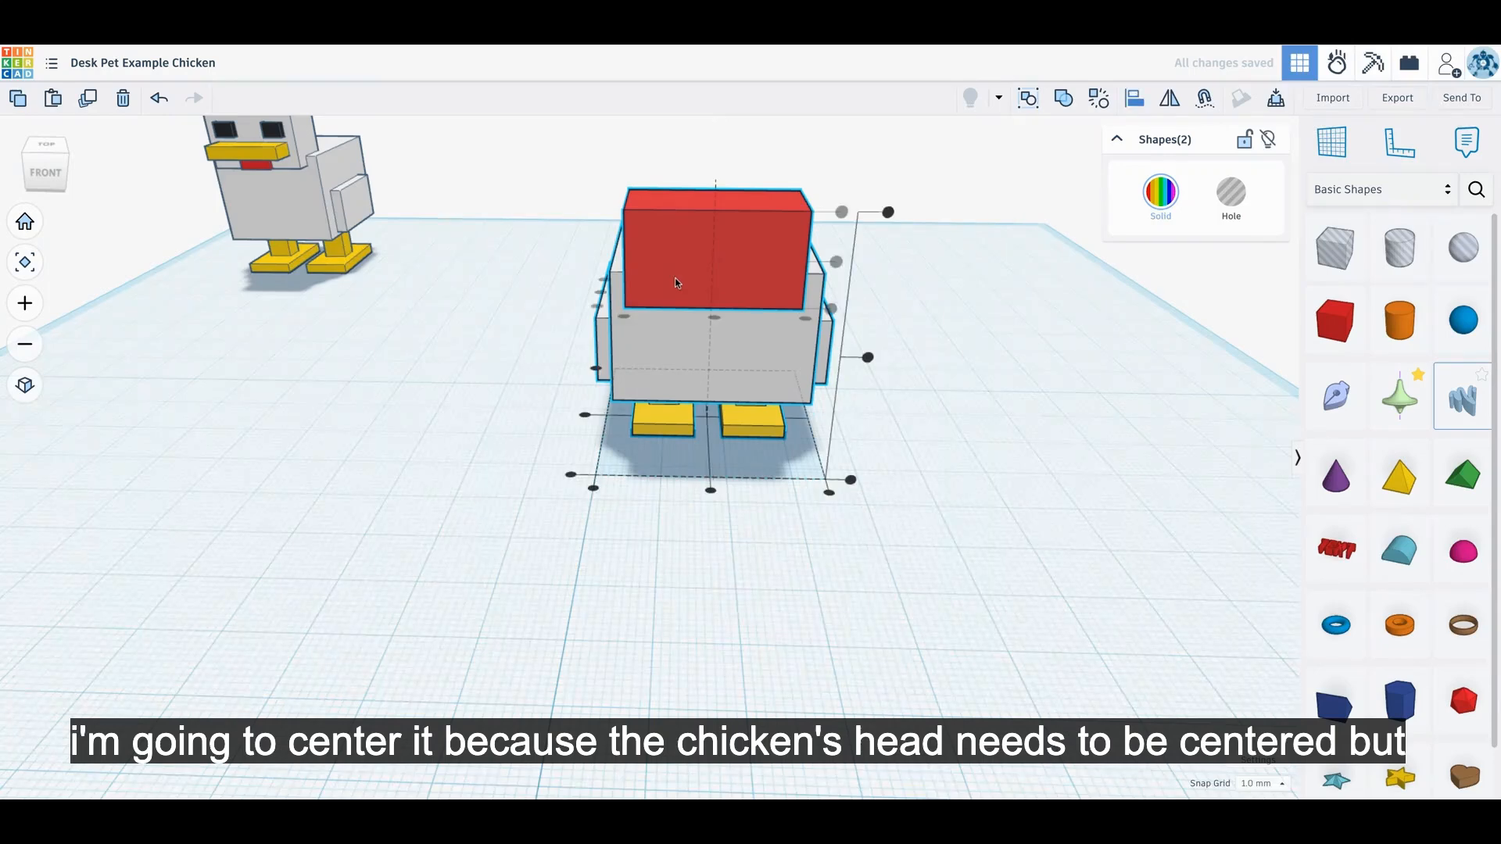
click(711, 492)
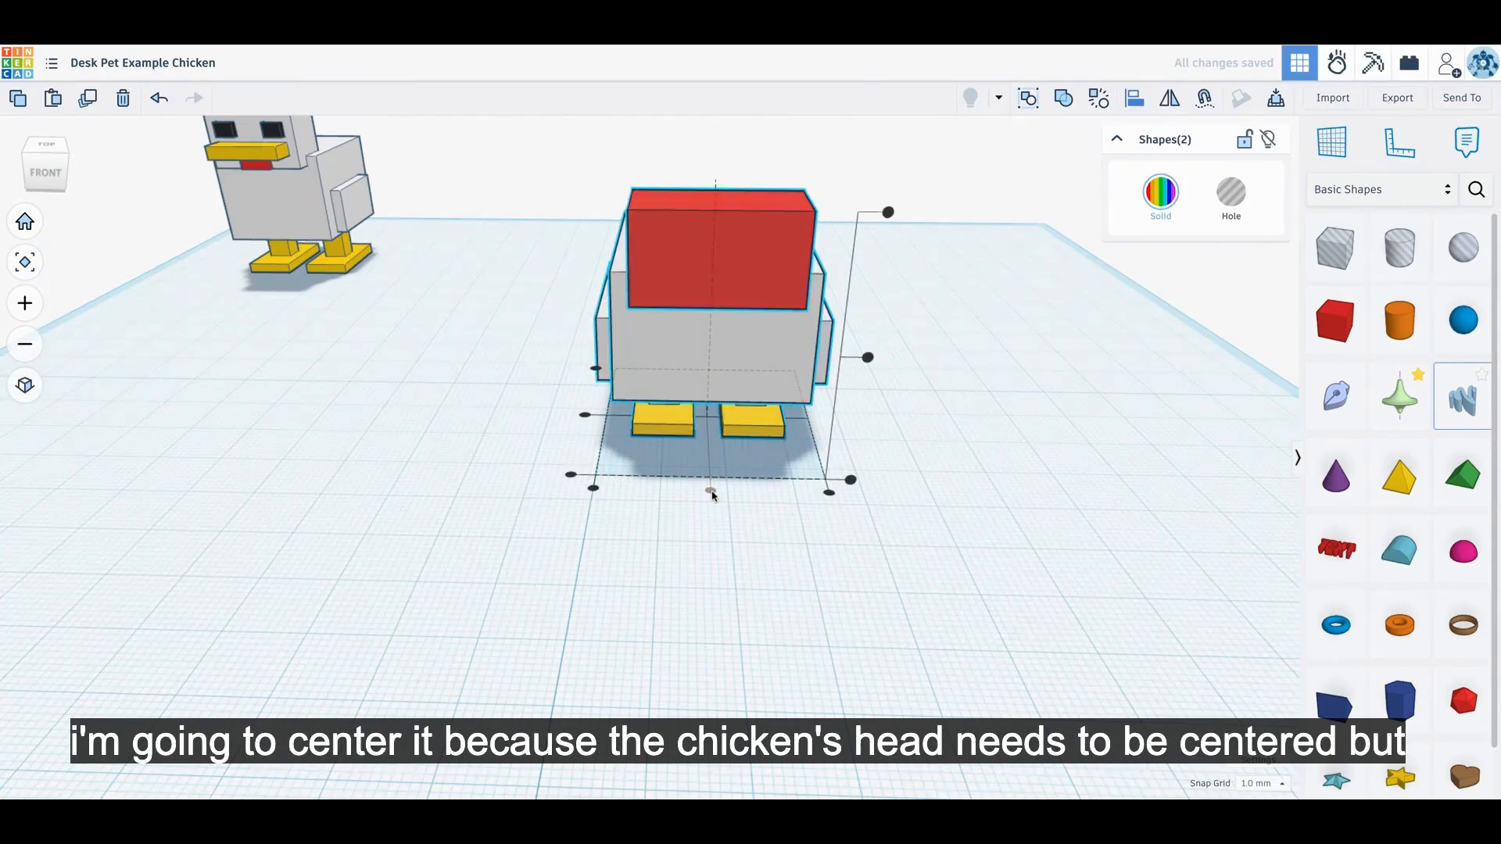
click(712, 495)
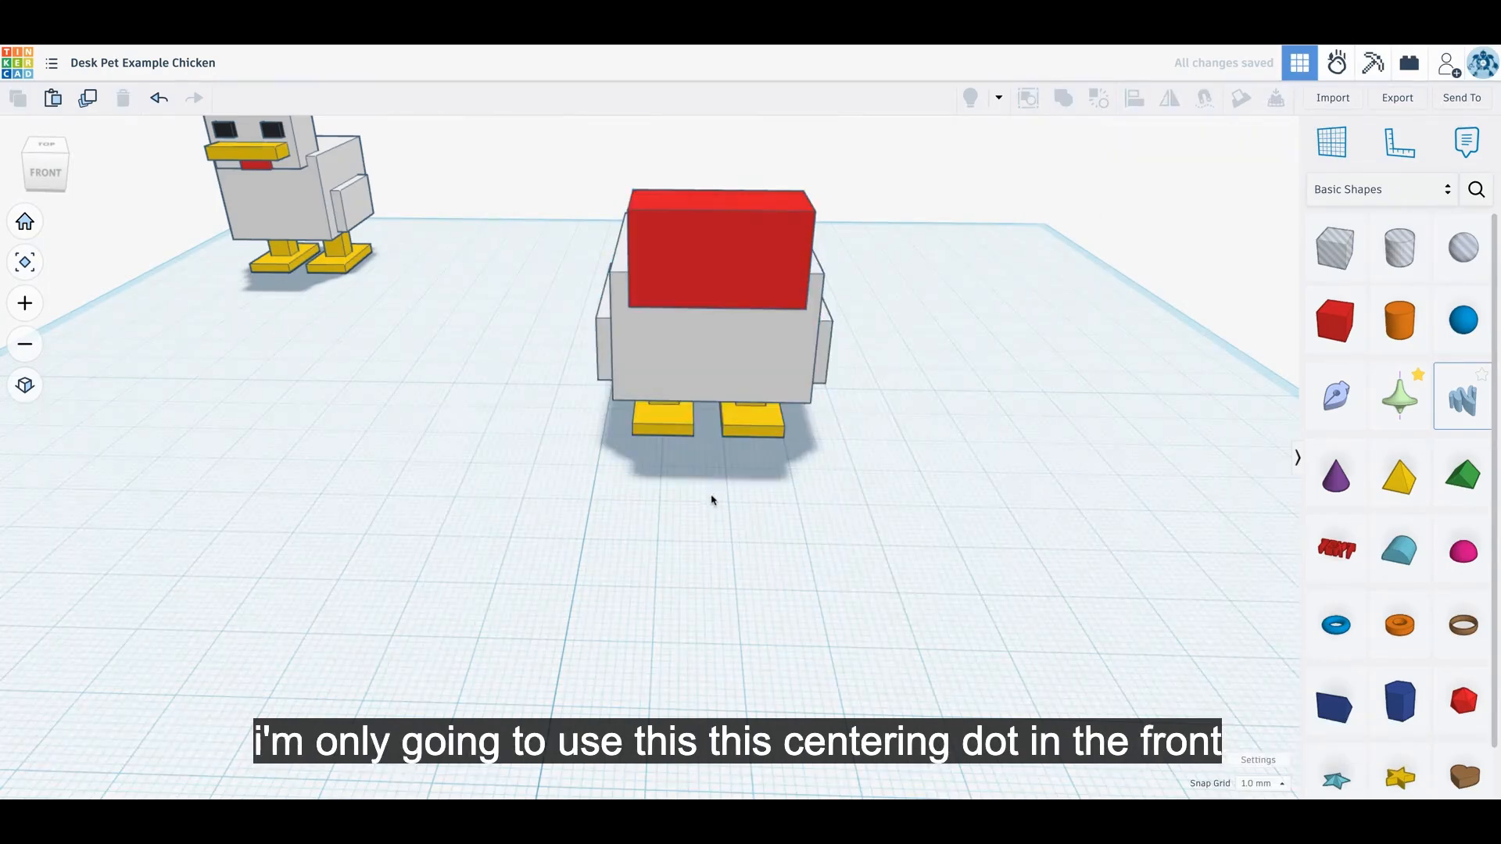
drag(583, 184, 804, 556)
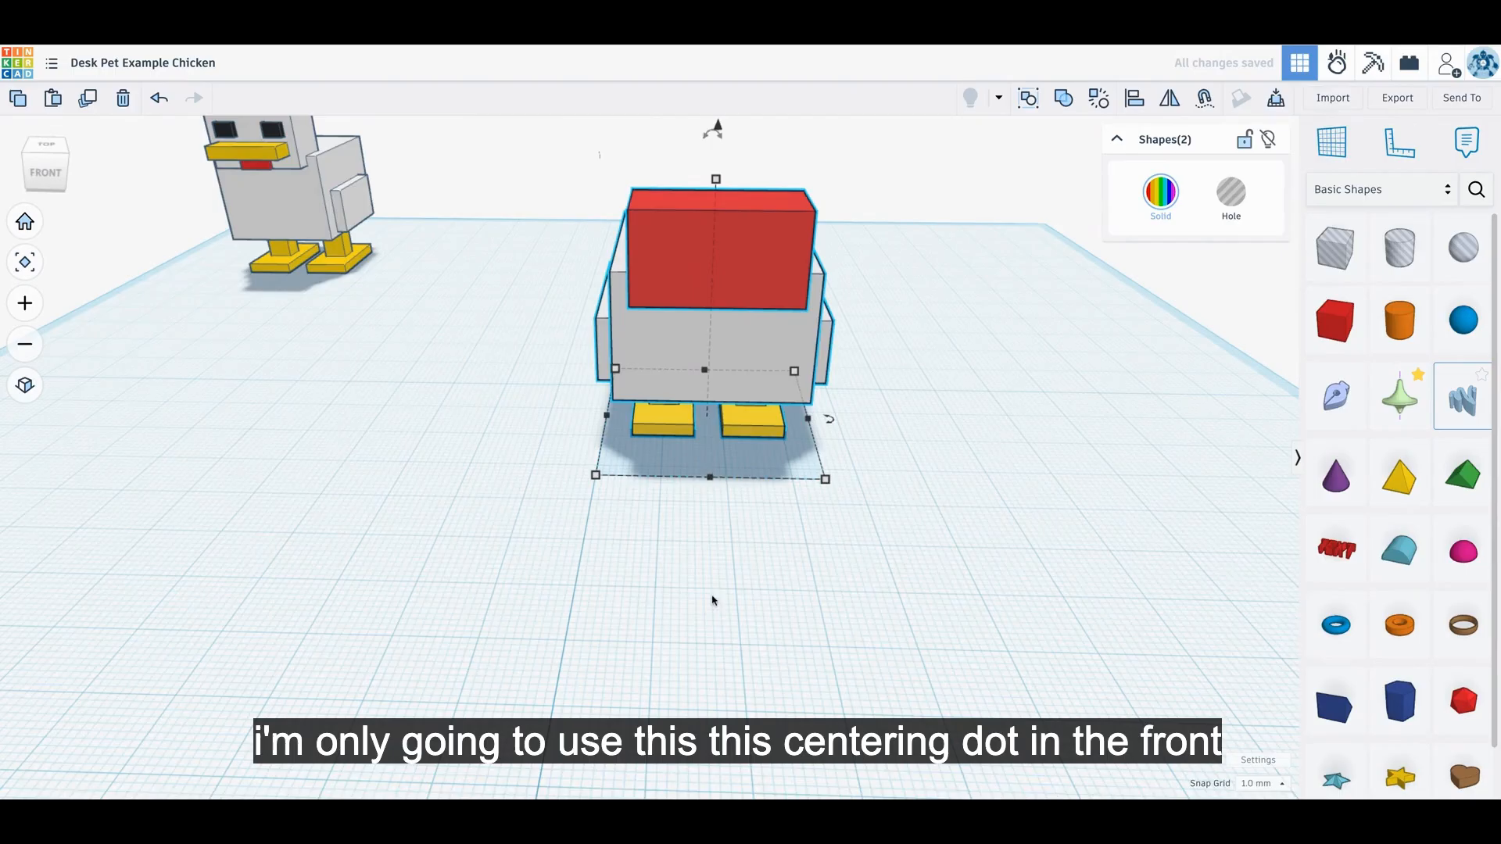
key(l)
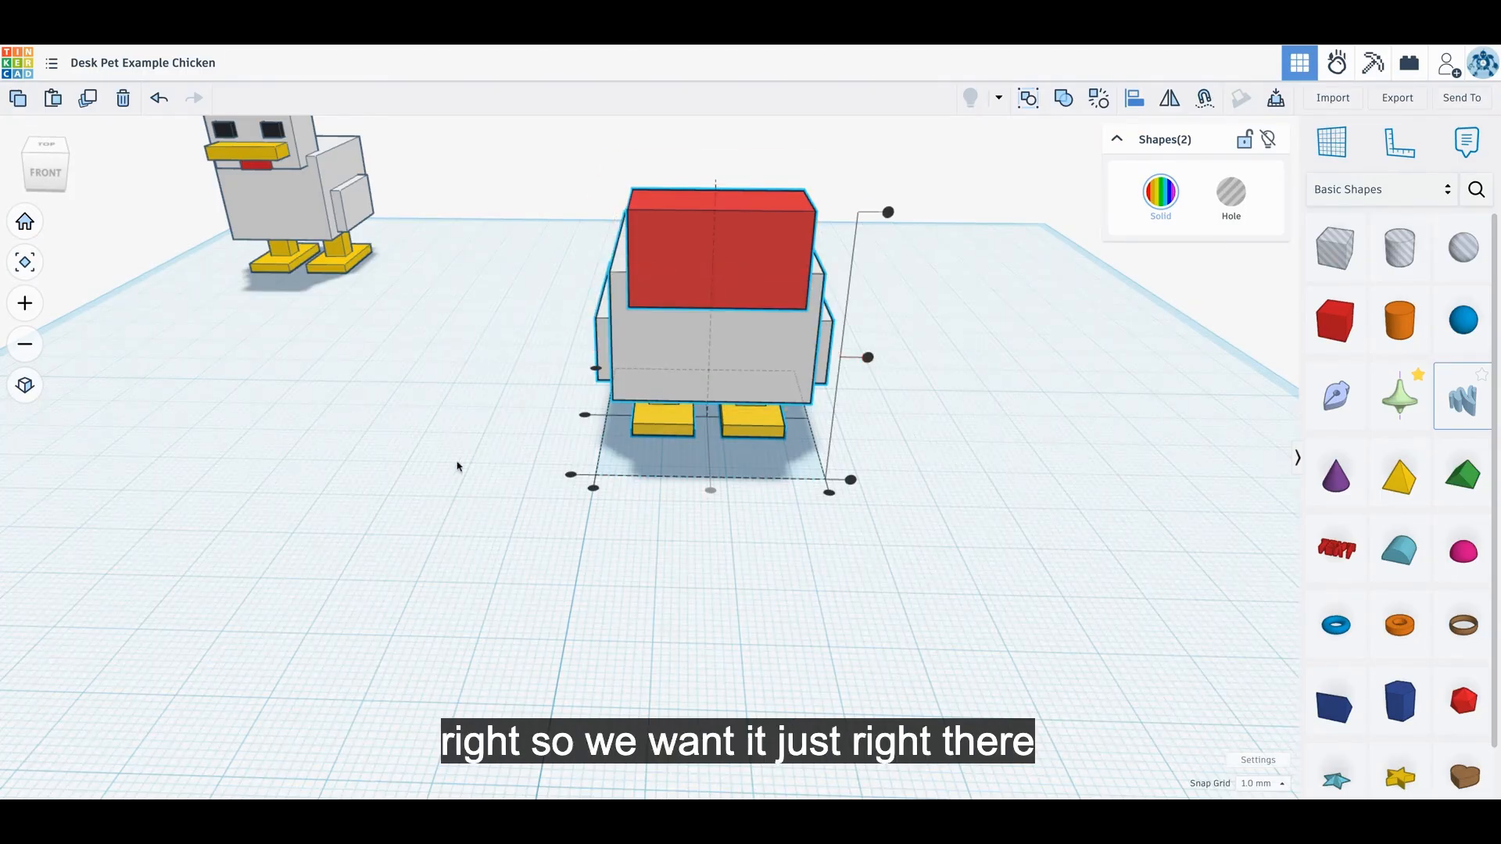
right_drag(516, 455, 698, 418)
click(987, 387)
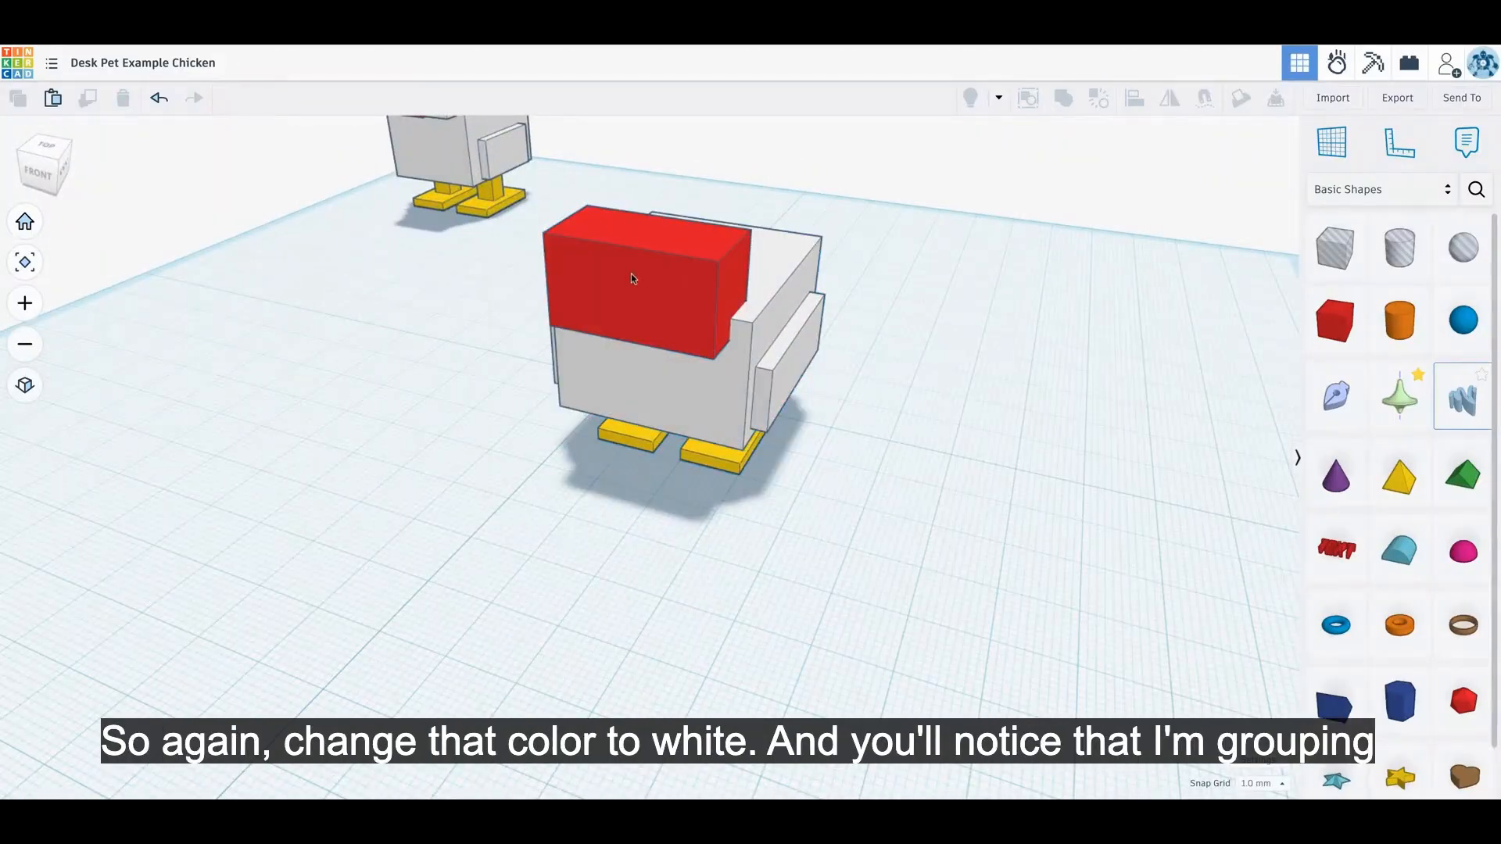
Recolor the red head box white.
click(631, 274)
click(1160, 191)
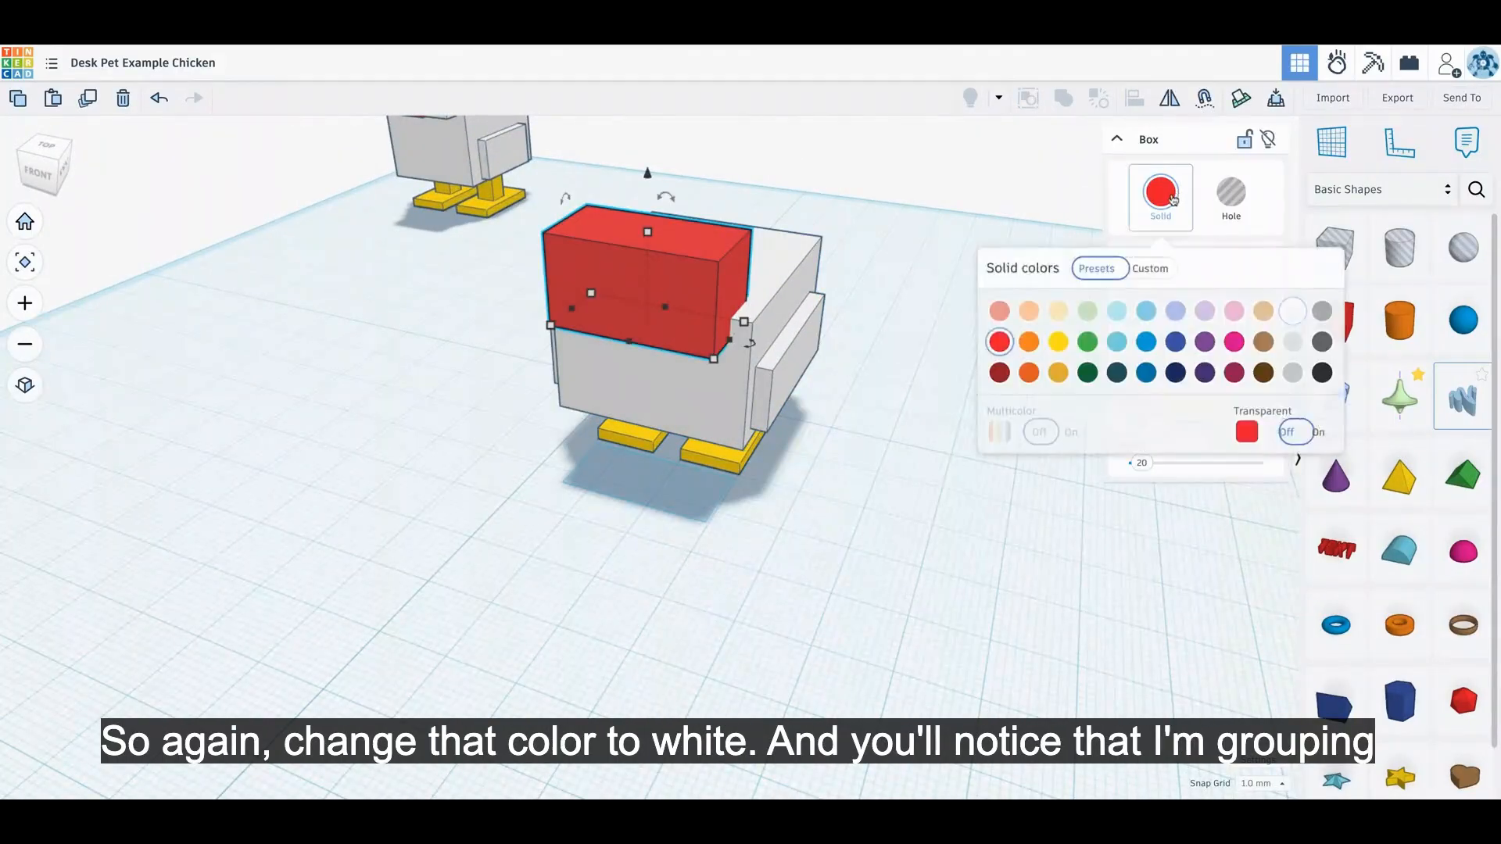
click(1289, 313)
click(821, 553)
Group the white head with the body, wings and legs.
mouse_move(821, 552)
mouse_down()
mouse_move(653, 252)
mouse_move(596, 213)
mouse_move(819, 553)
mouse_up()
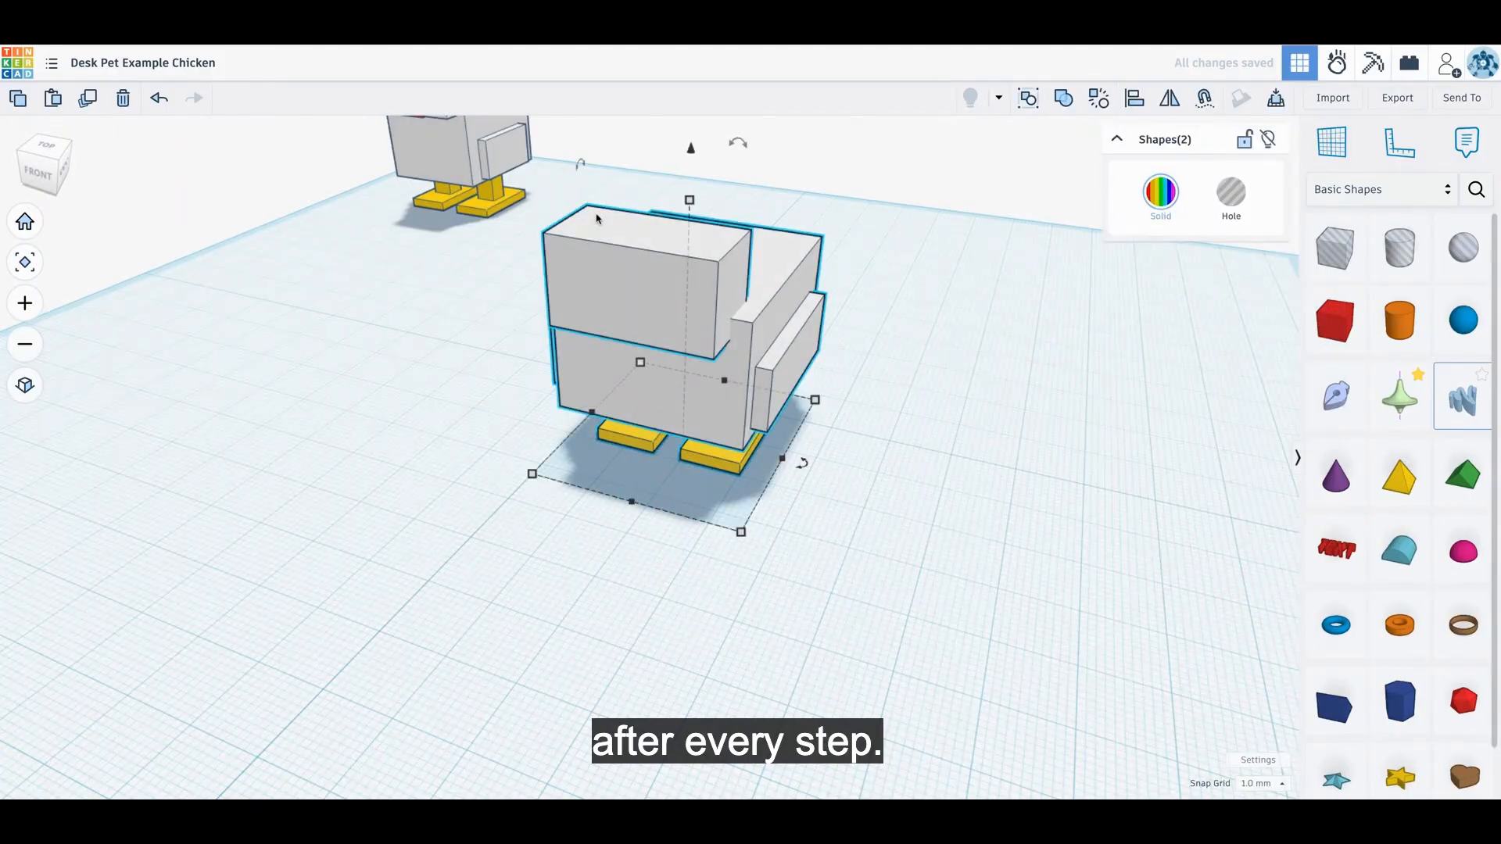
click(597, 218)
click(1008, 543)
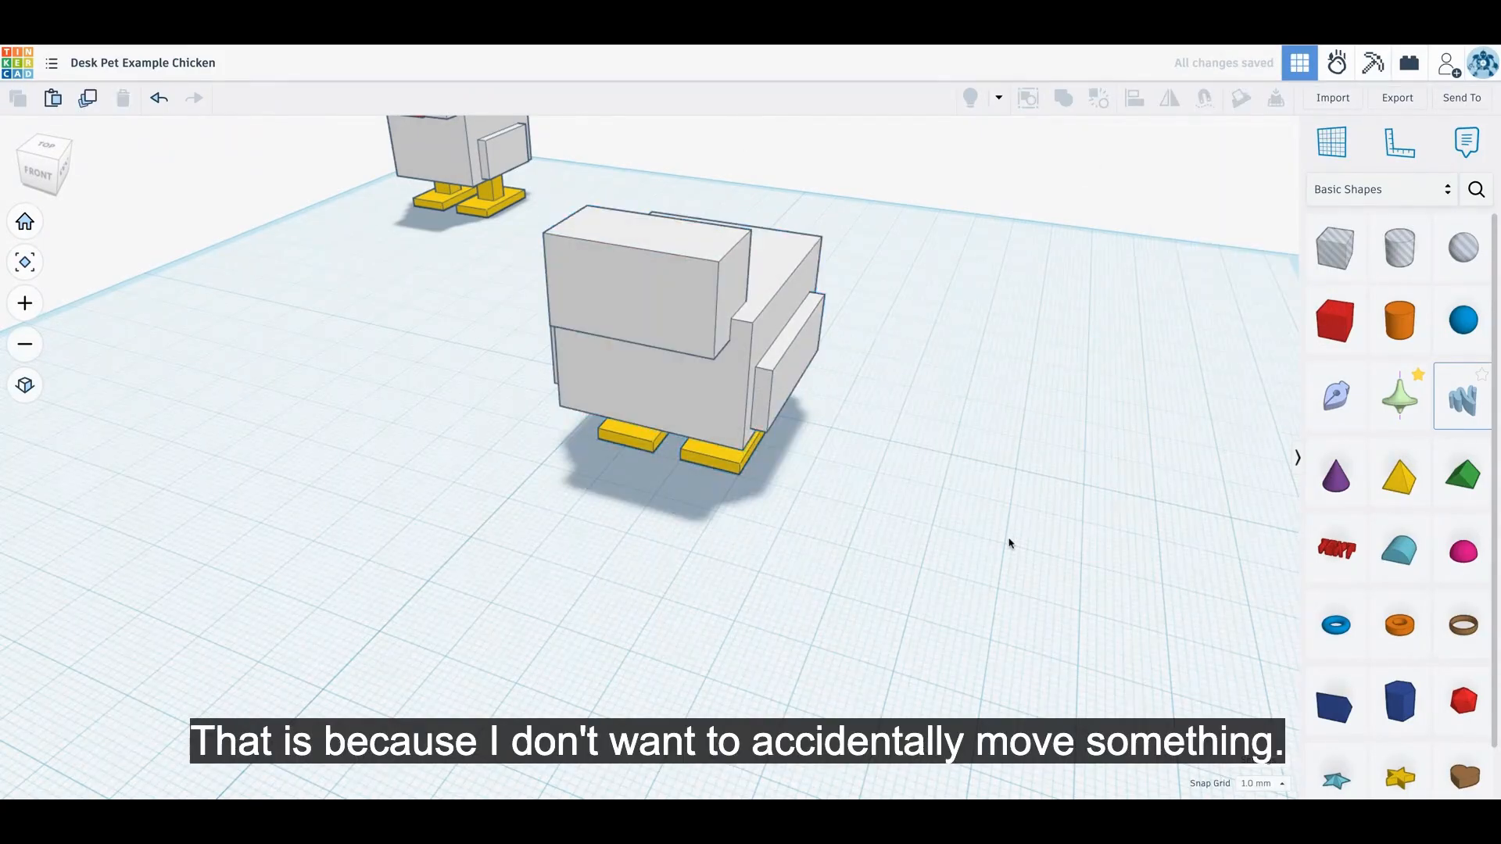
Add a box for the beak, flatten it to 2 mm high, narrow it to 16 mm and shorten its depth.
right_drag(959, 537, 958, 536)
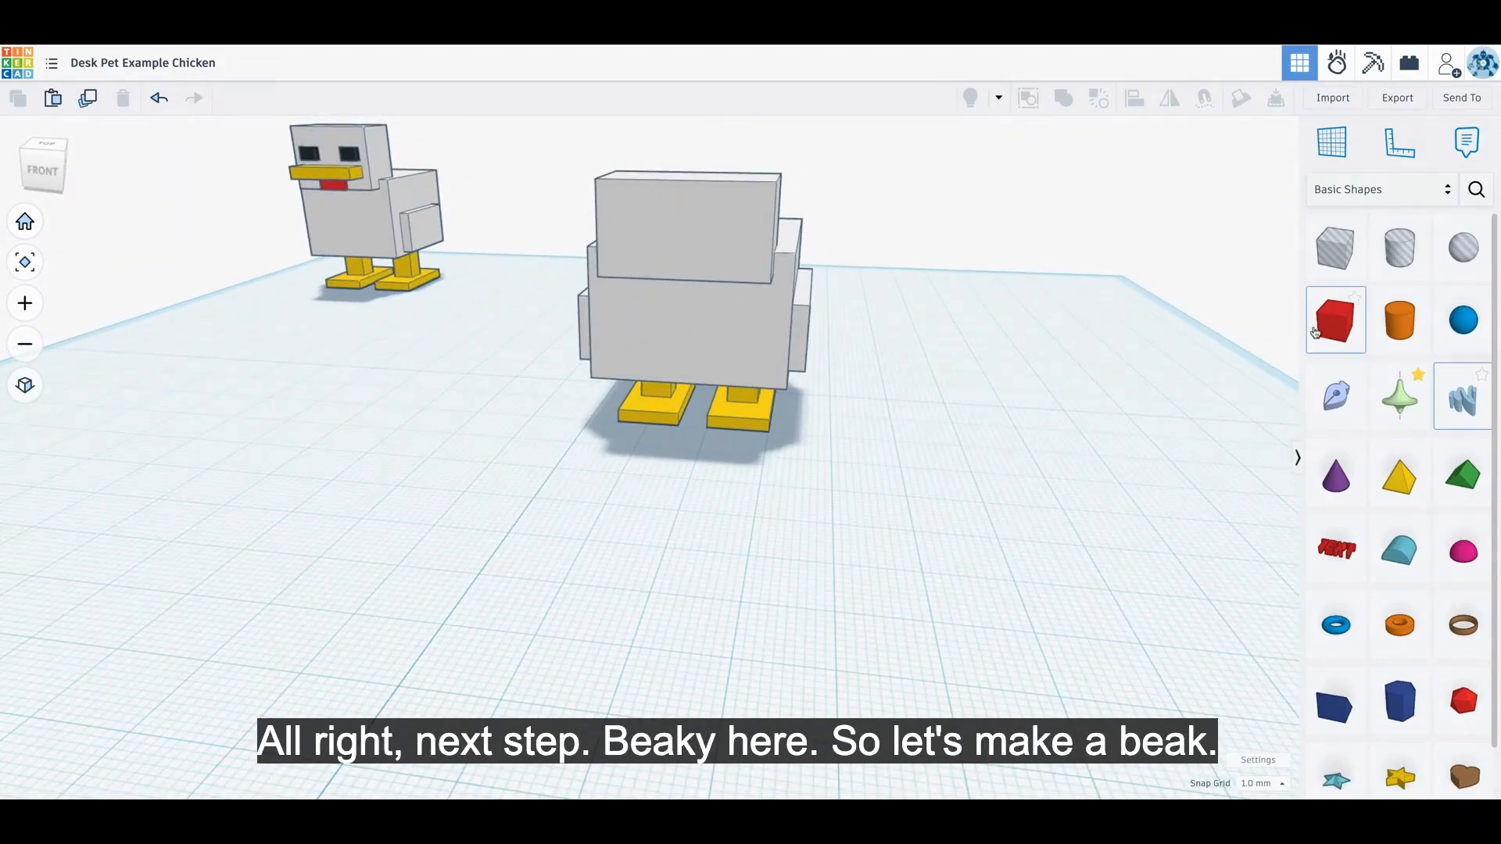
drag(1327, 332, 936, 478)
drag(951, 346, 933, 468)
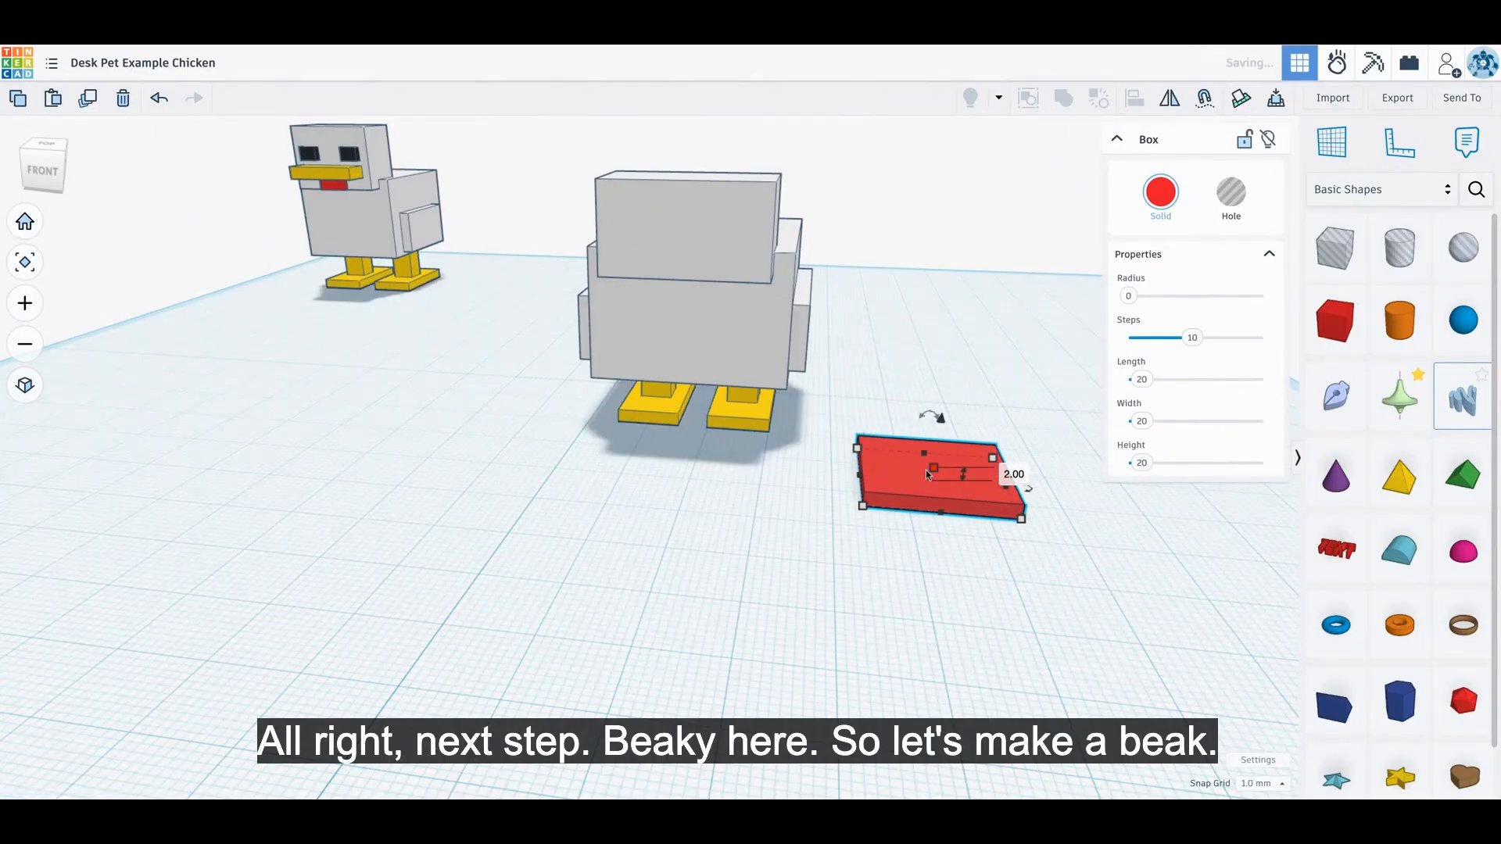
drag(855, 475, 888, 477)
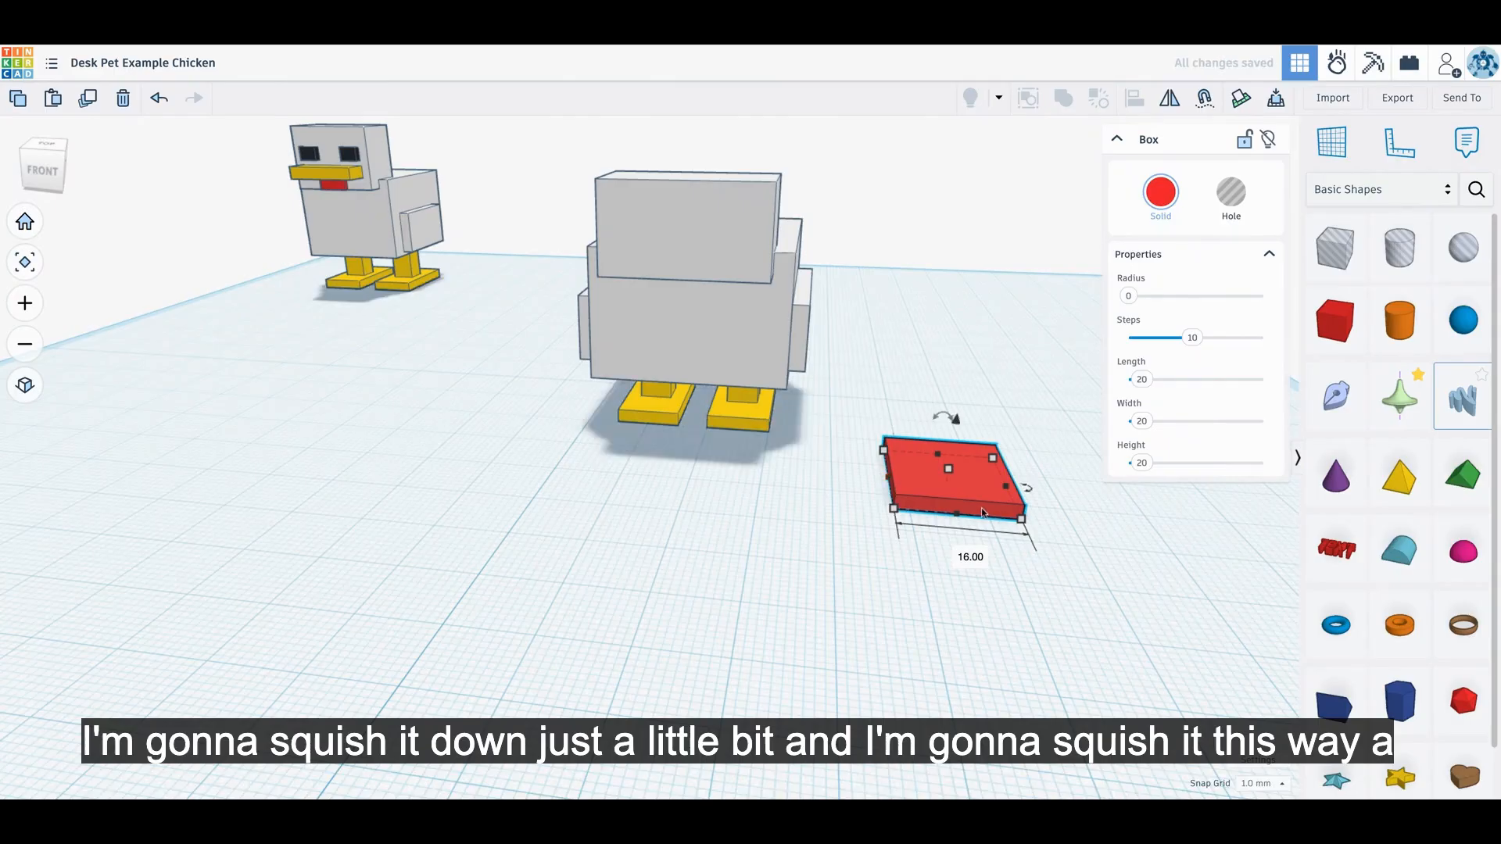
drag(959, 522, 958, 522)
Move the red beak box to the chicken's front and raise it to the lower part of the head.
drag(950, 408, 669, 307)
drag(681, 233, 676, 188)
right_drag(836, 522, 921, 538)
right_drag(761, 234, 758, 234)
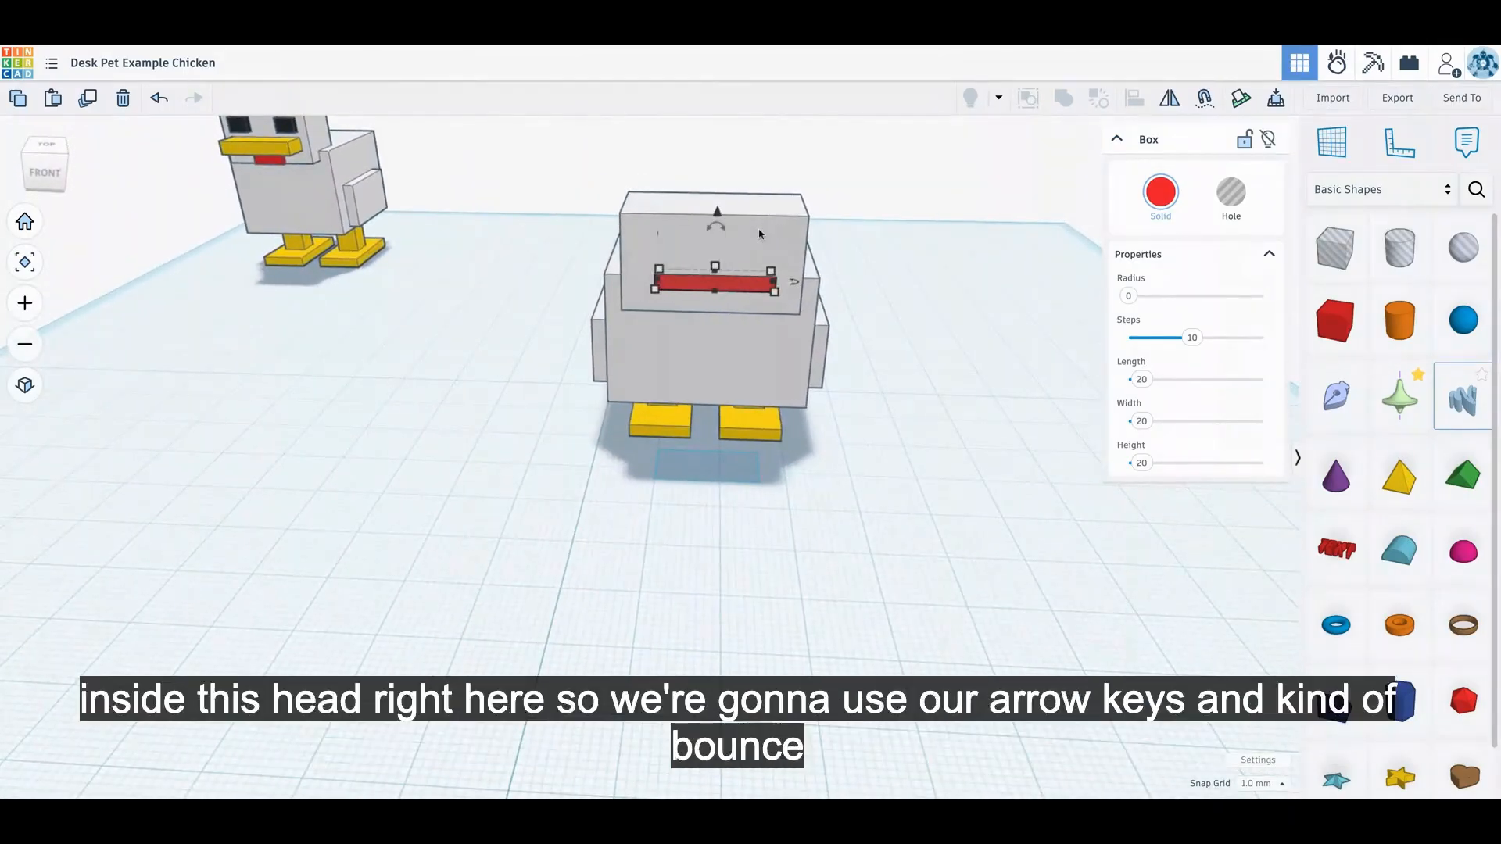
Nudge the red beak box forward so it sticks out from the front of the head.
key(Down)
key(Down)
key(Down)
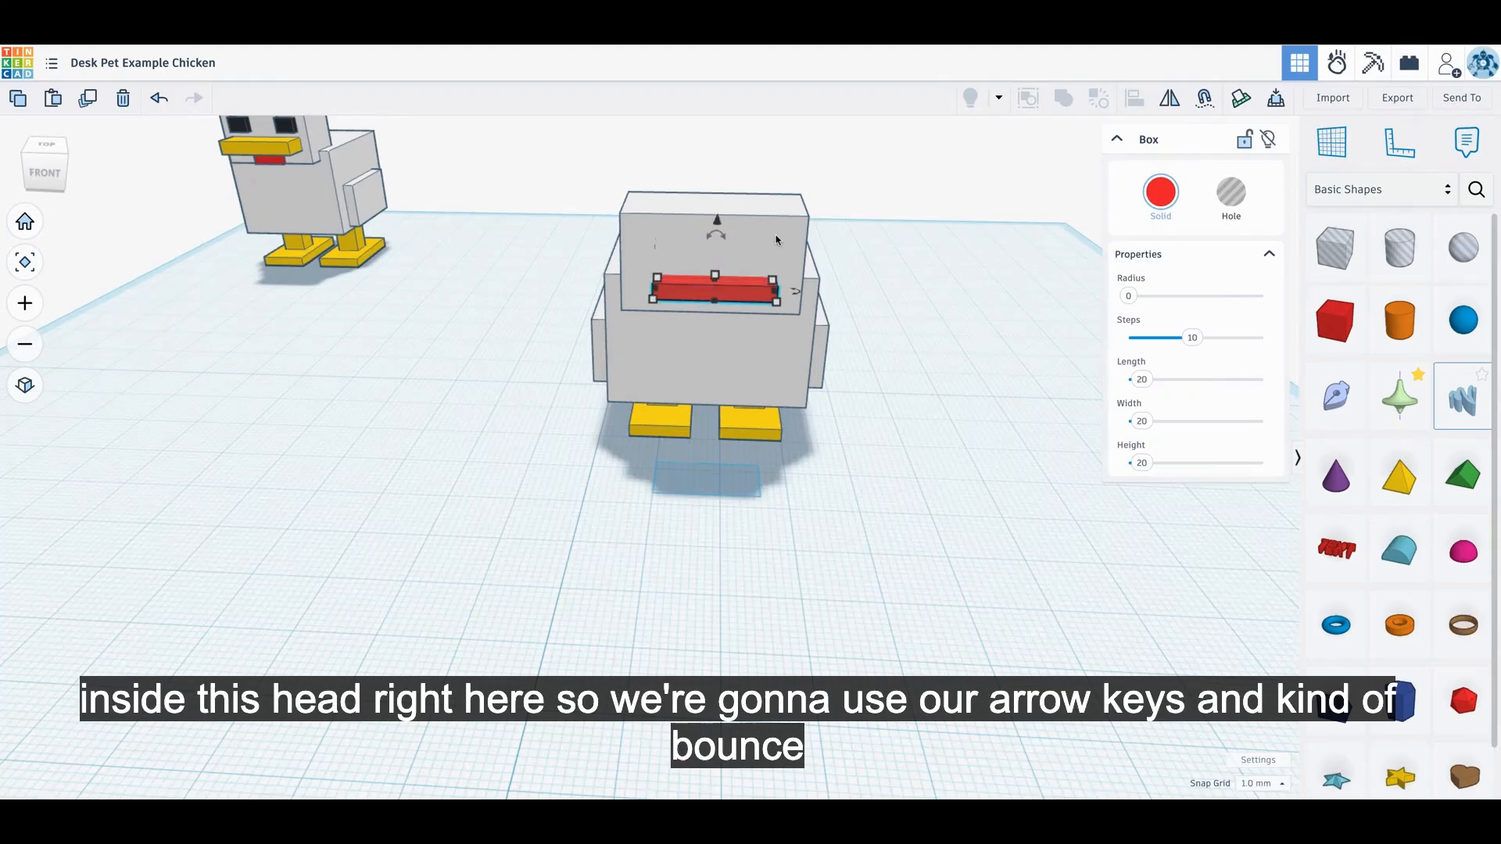
key(Down)
key(Down)
key(Down)
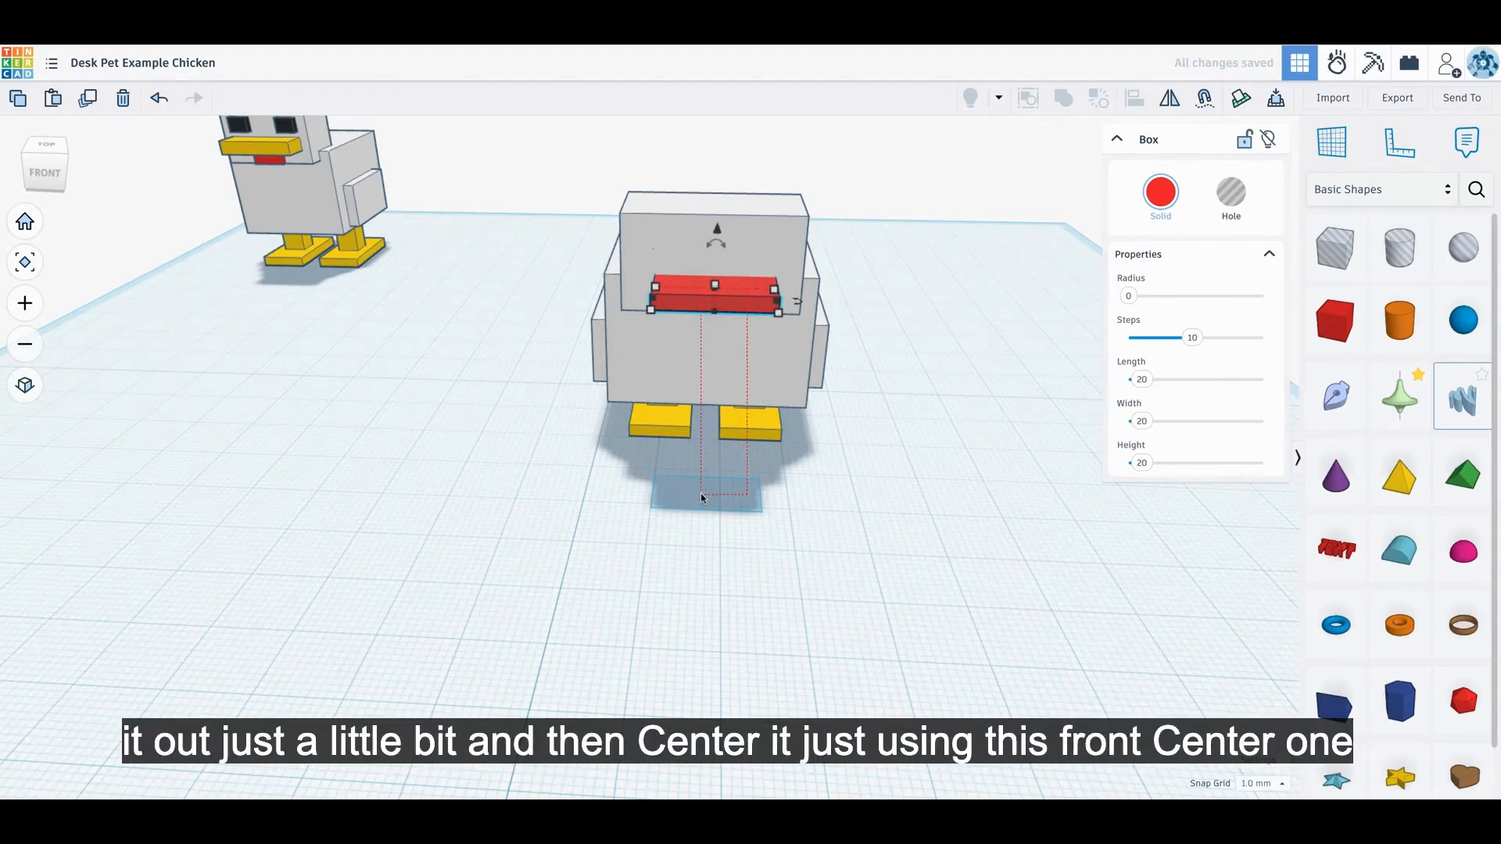
Align the beak to the center of the chicken's width.
drag(702, 494, 742, 150)
key(l)
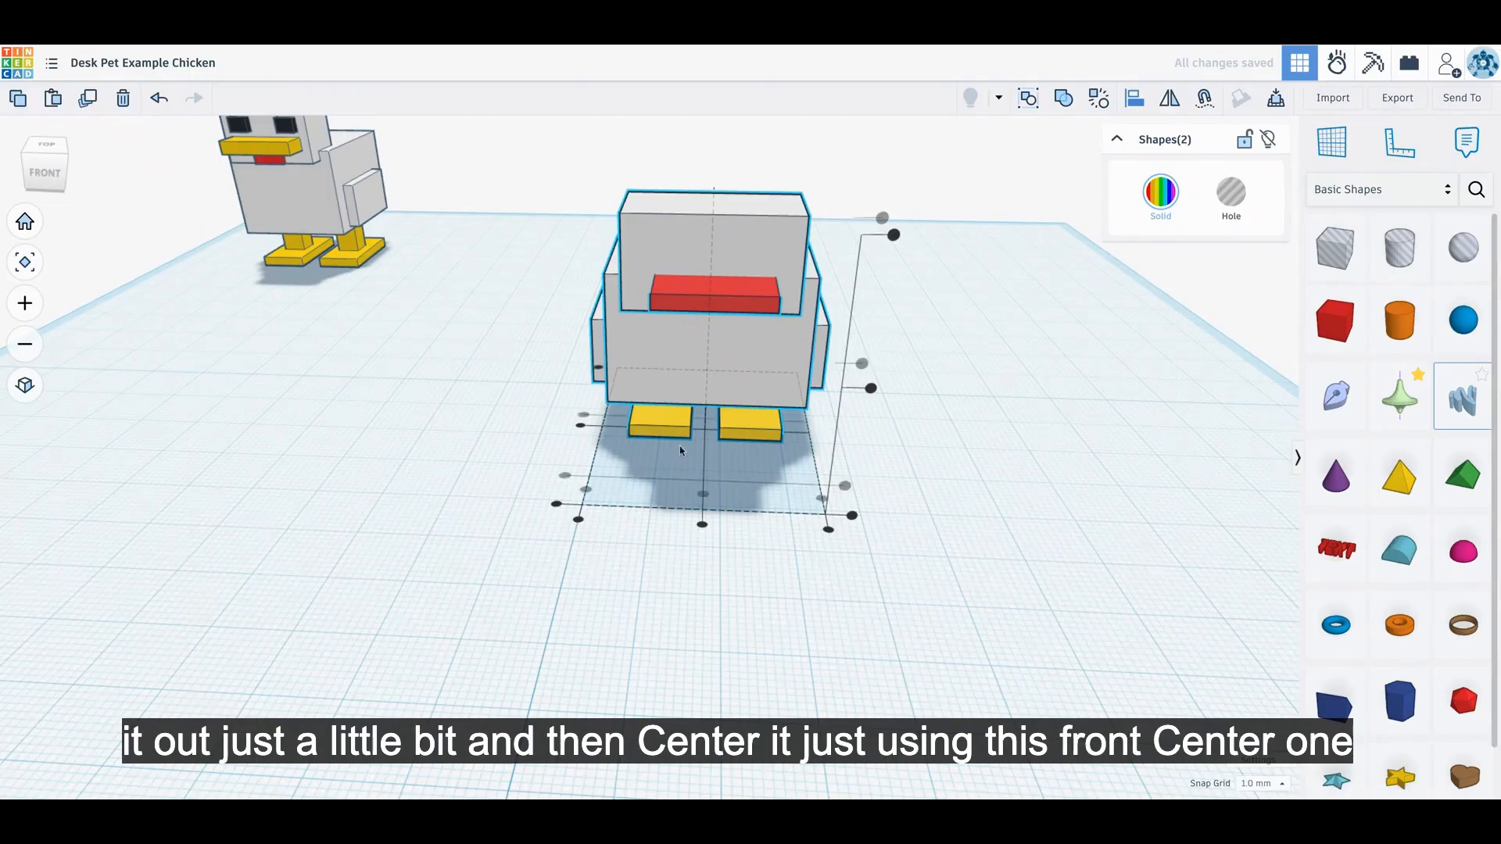
click(702, 526)
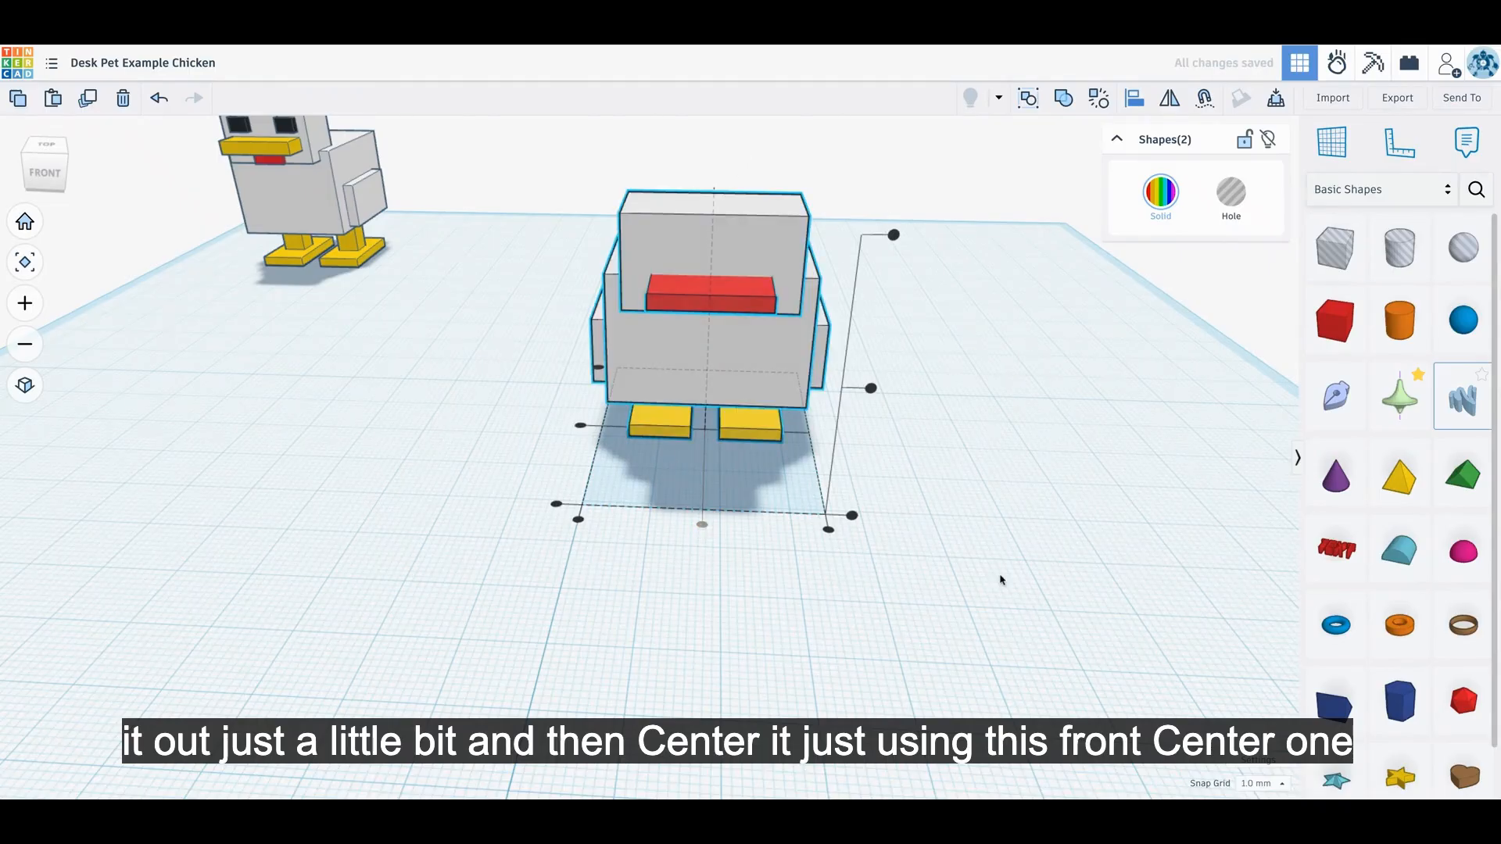
click(827, 383)
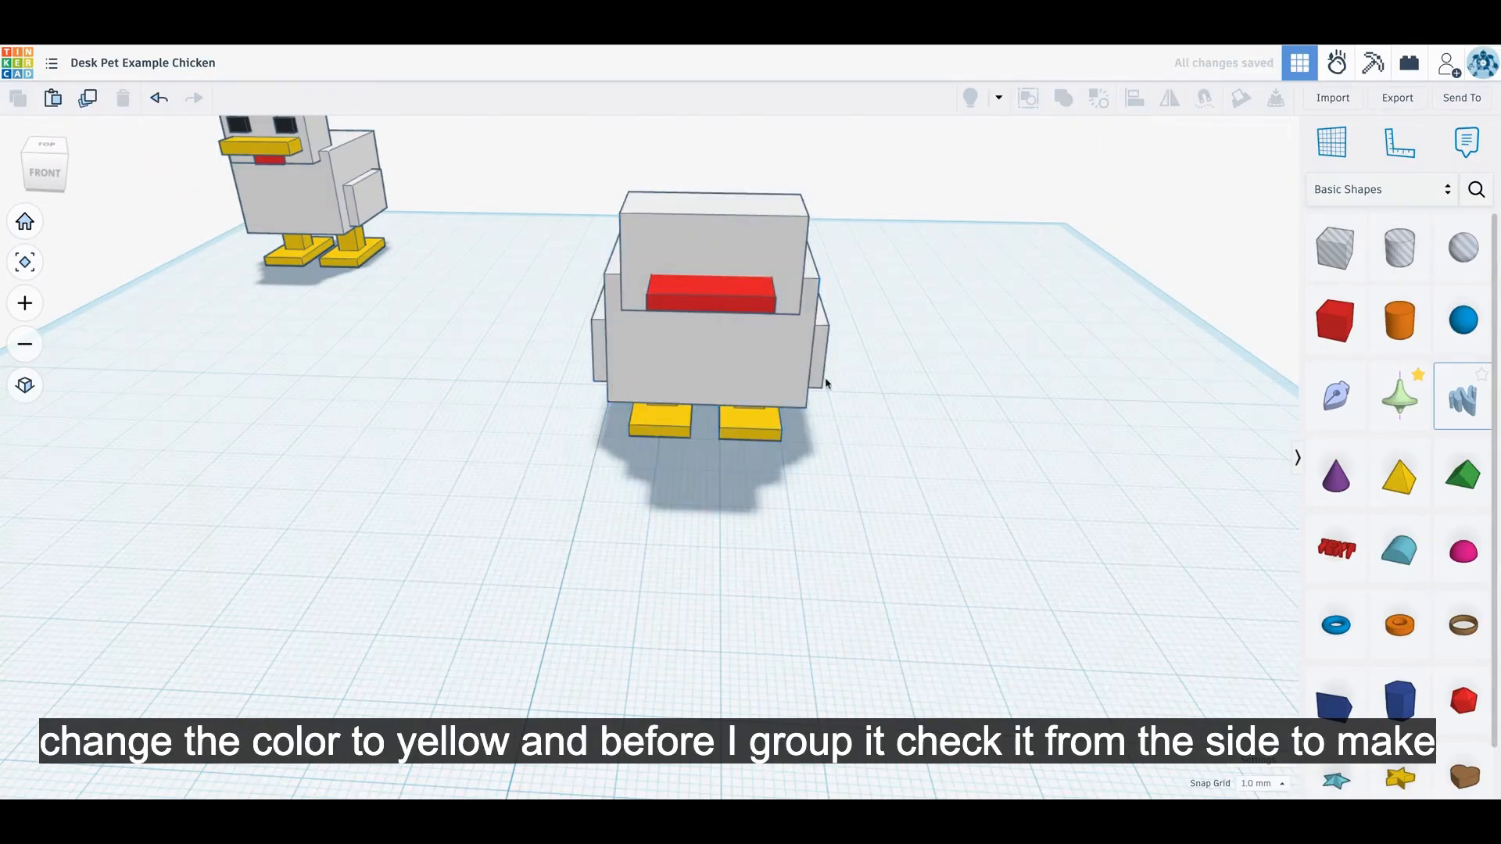
Recolor the beak box yellow.
click(709, 301)
click(1160, 191)
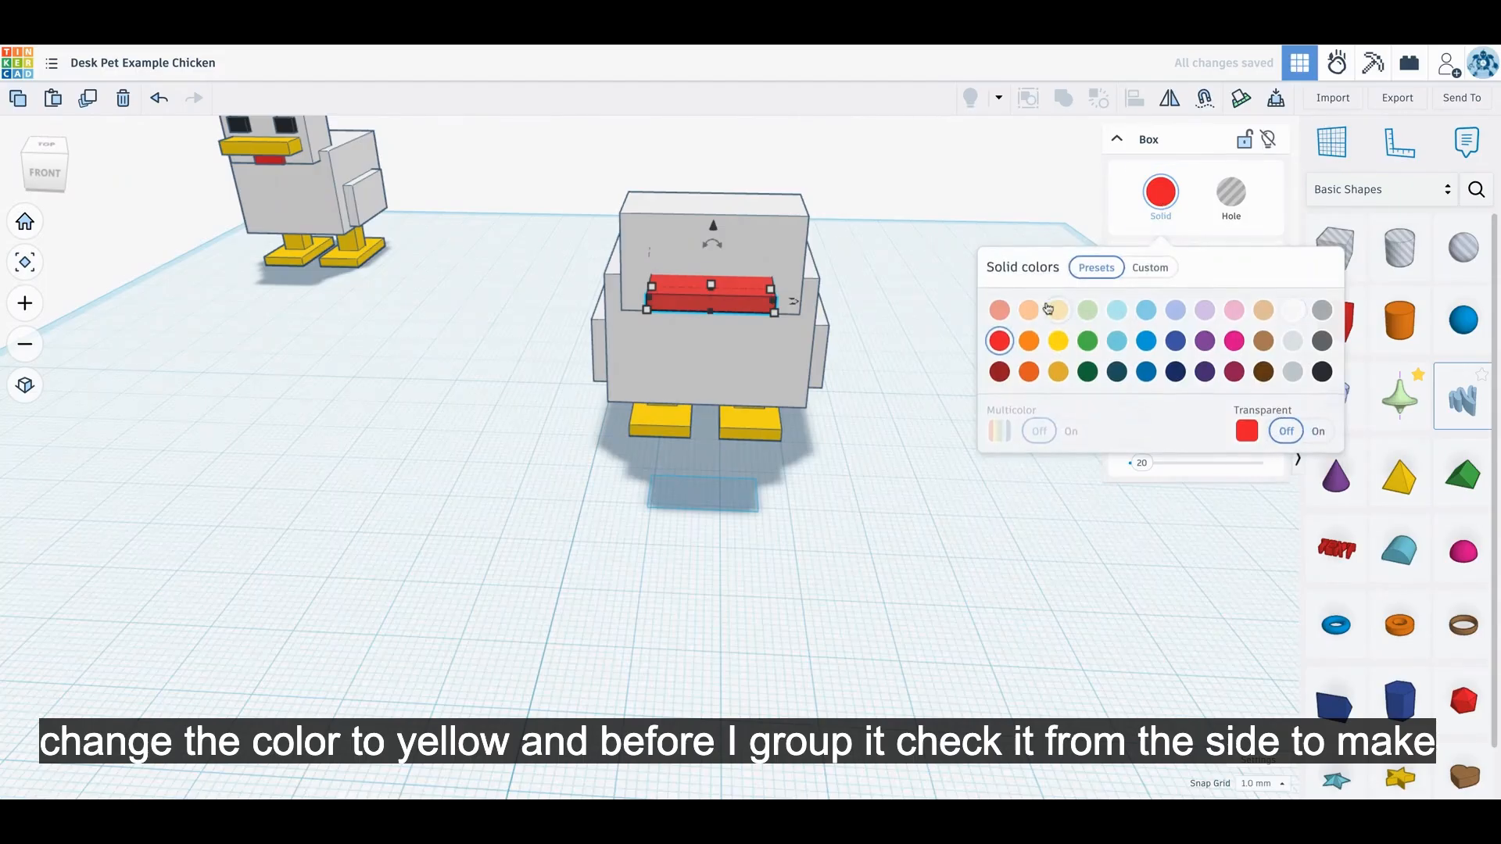
click(1058, 342)
Shorten the beak's projection slightly and group it with the rest of the chicken.
right_drag(887, 500, 888, 518)
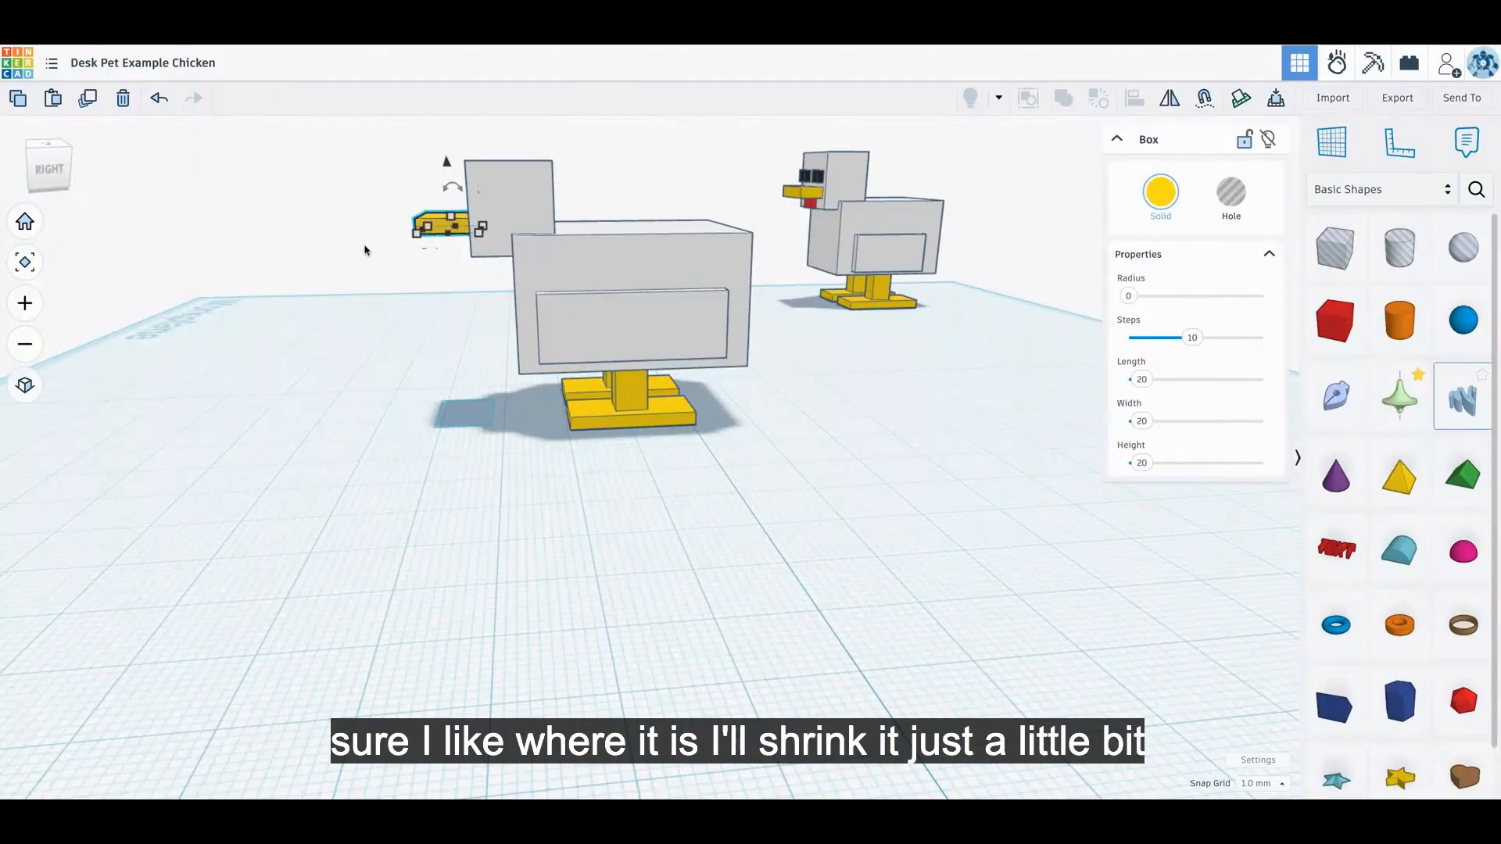
right_drag(374, 346, 384, 447)
drag(394, 360, 404, 363)
click(315, 519)
right_drag(320, 519, 325, 540)
drag(353, 173, 755, 431)
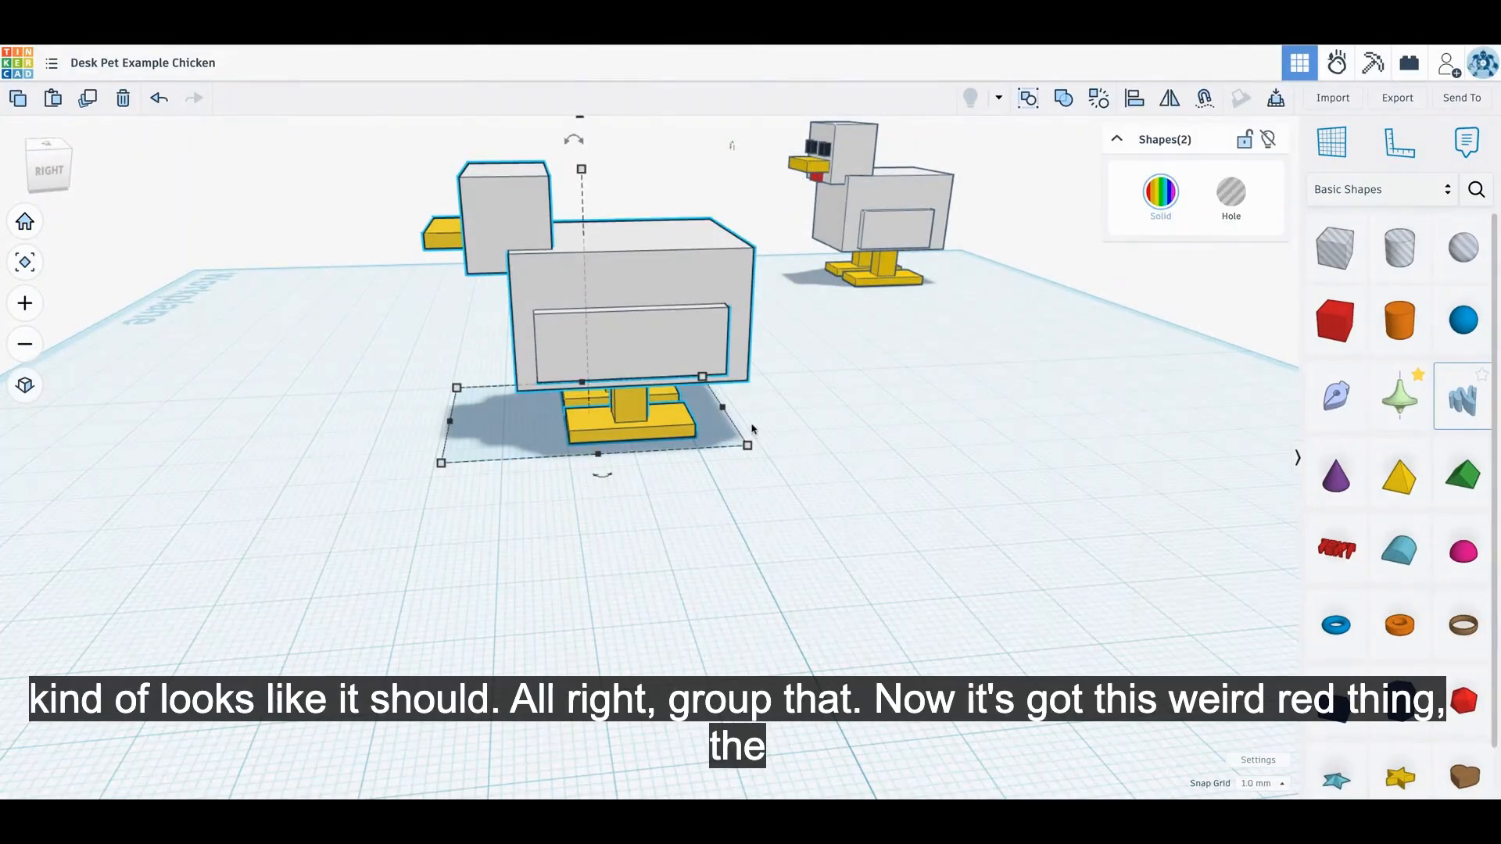
key(ctrl+g)
Add a red box beside the chicken and shrink it proportionally to a 5 mm cube for the wattle.
right_drag(837, 110, 830, 93)
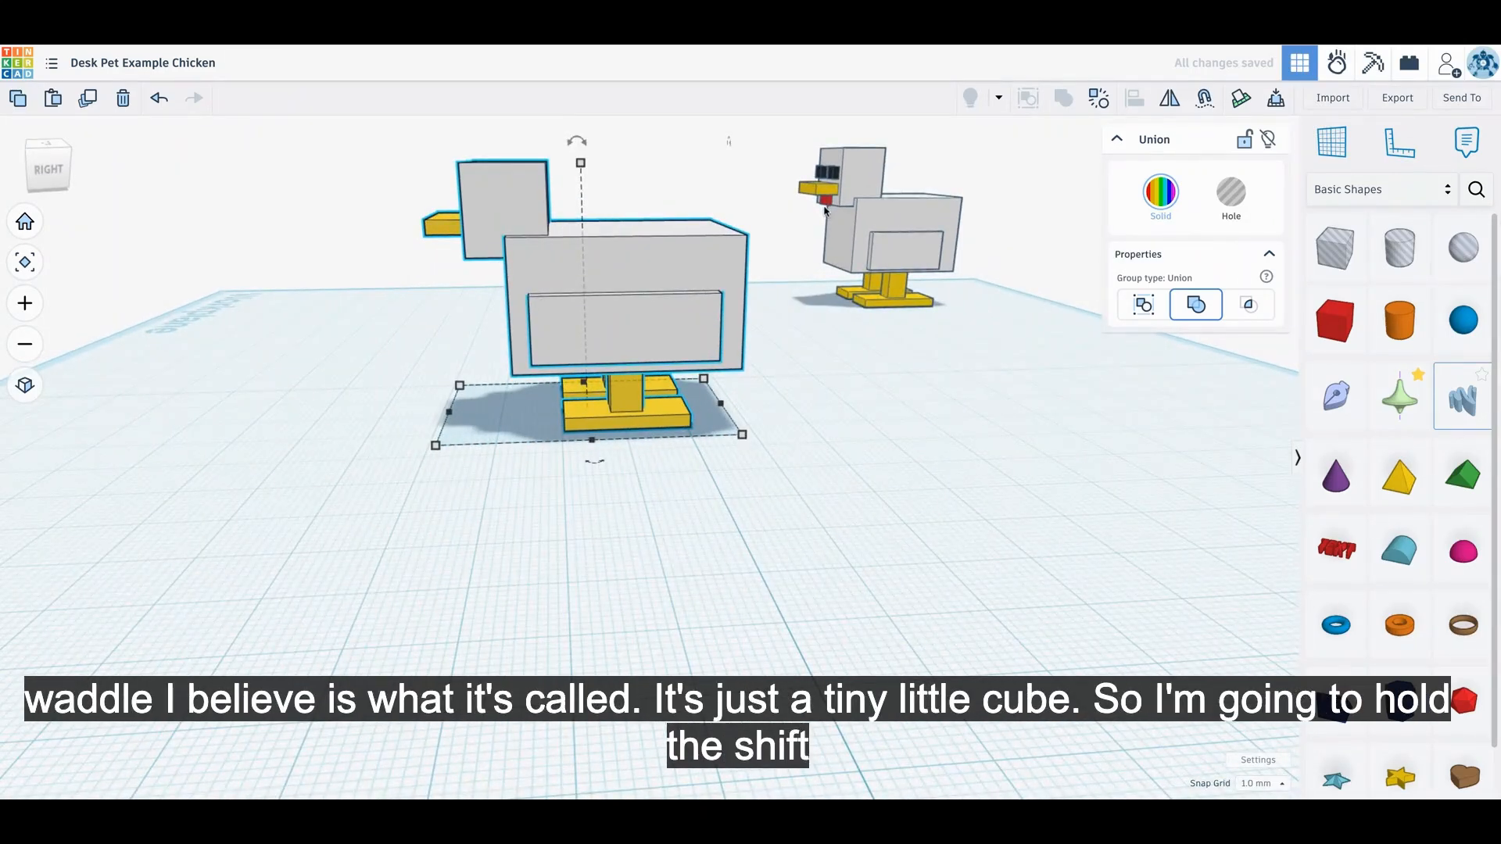
right_drag(753, 529, 817, 512)
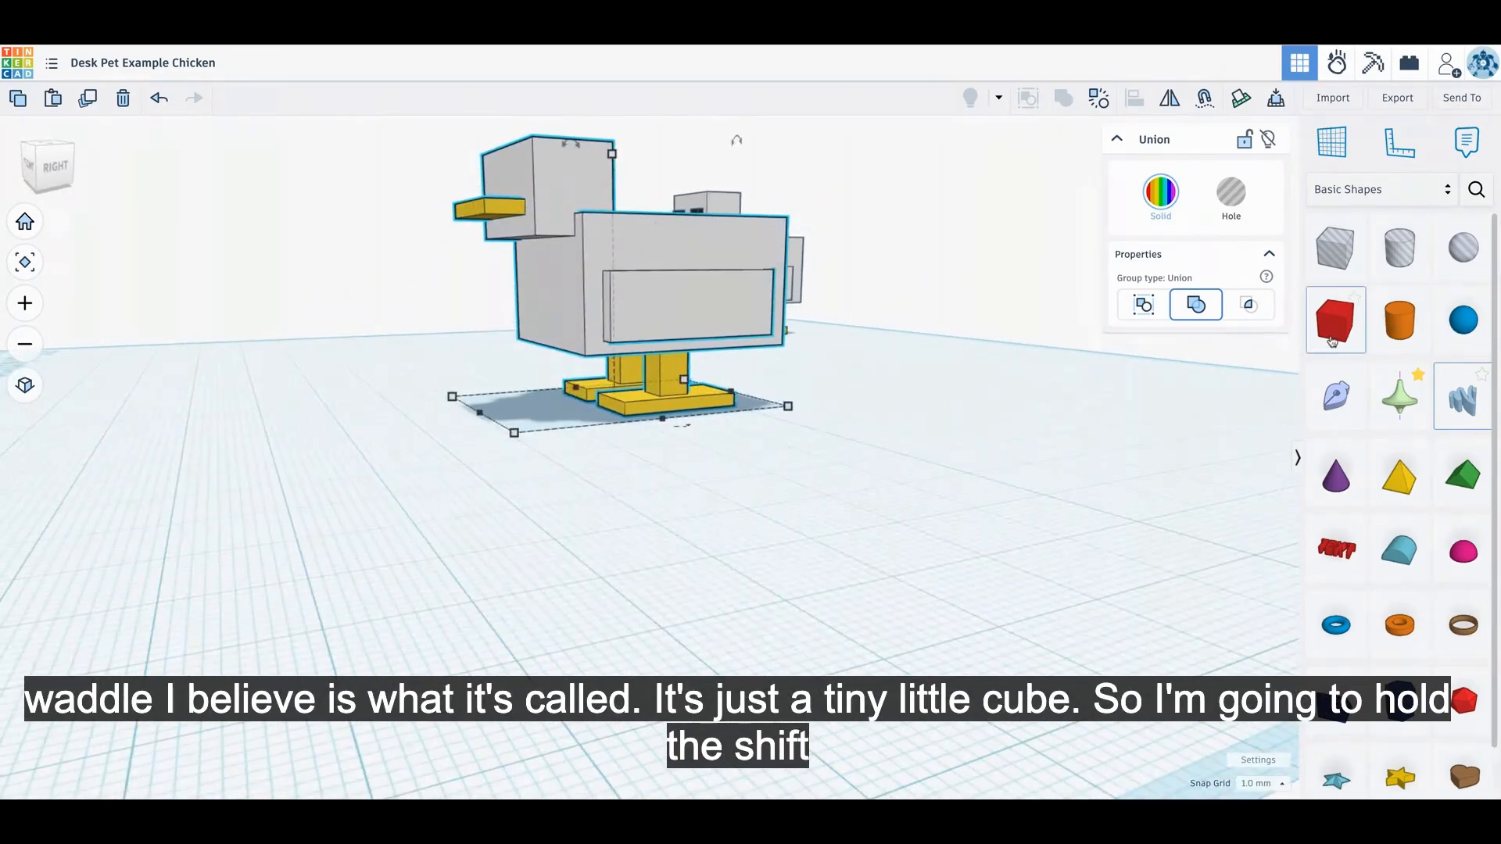
click(1332, 342)
click(376, 277)
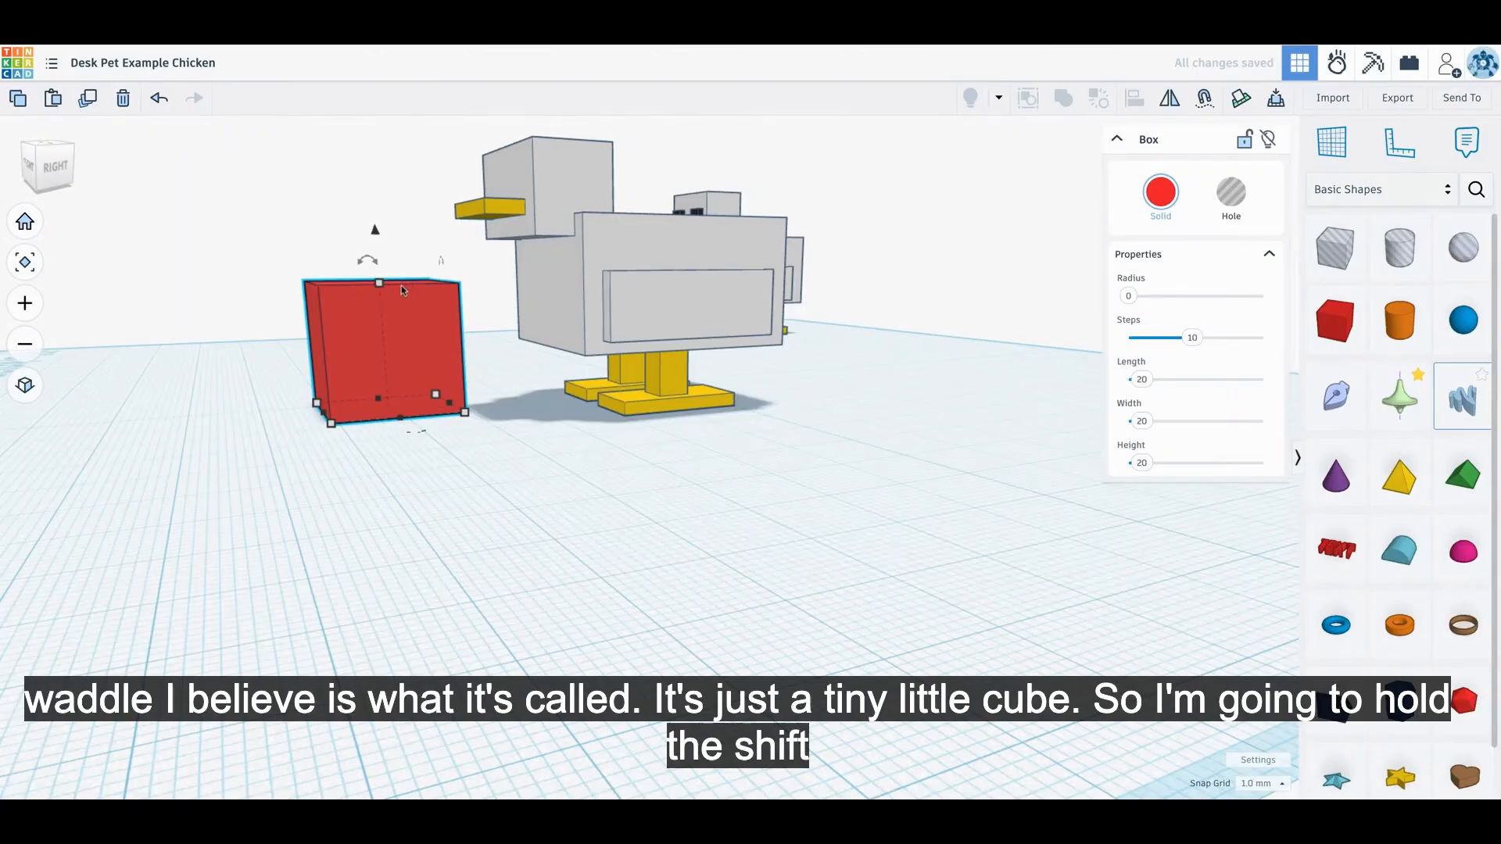
shift+drag(379, 286, 385, 370)
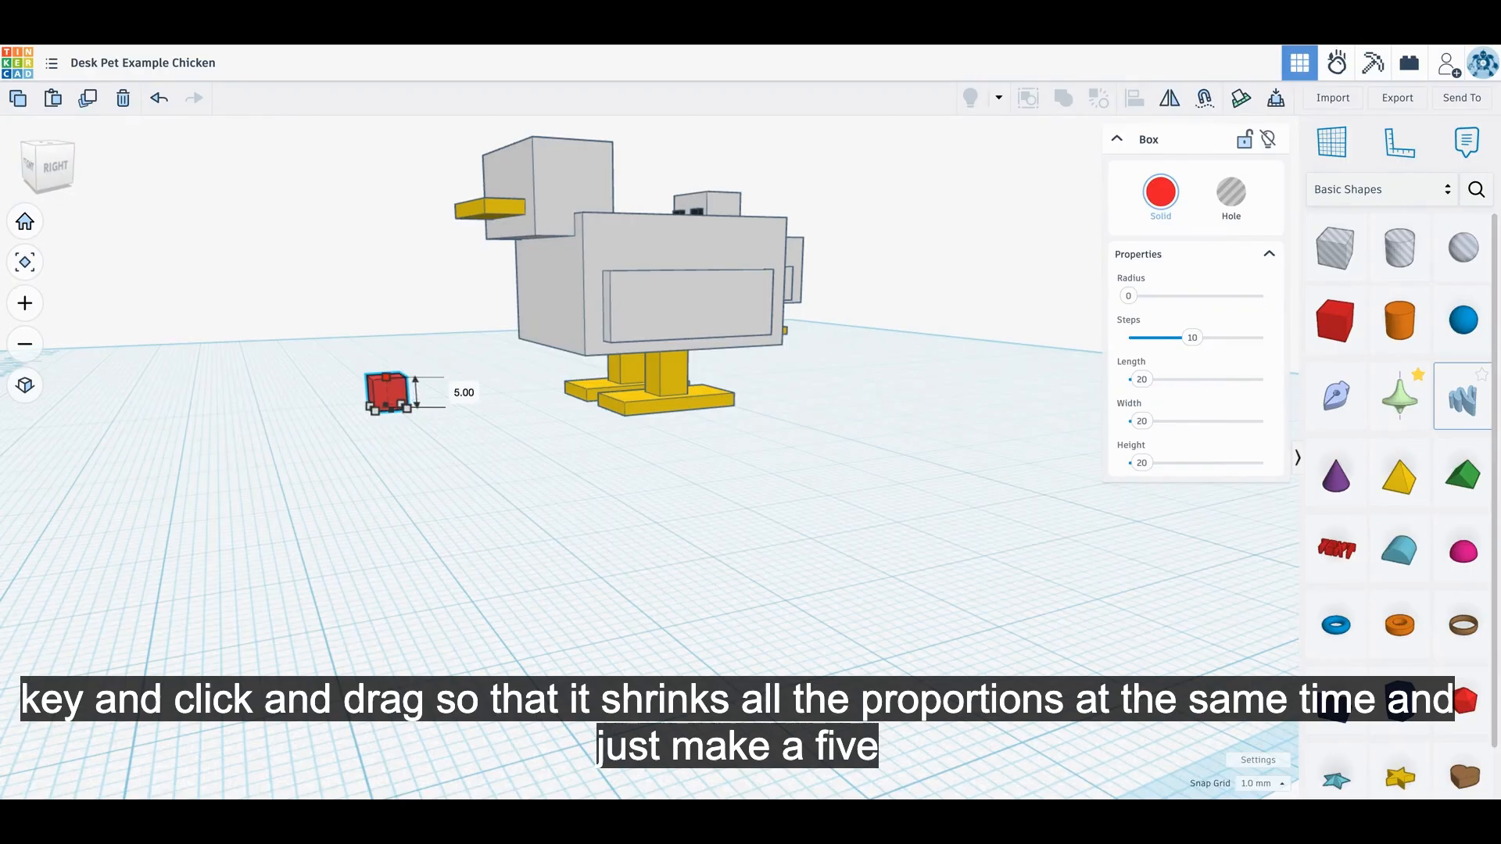
Move the small red cube to the chicken's front and raise it 20 mm, below the beak.
right_drag(448, 501, 689, 534)
drag(589, 504, 710, 481)
drag(699, 428, 701, 285)
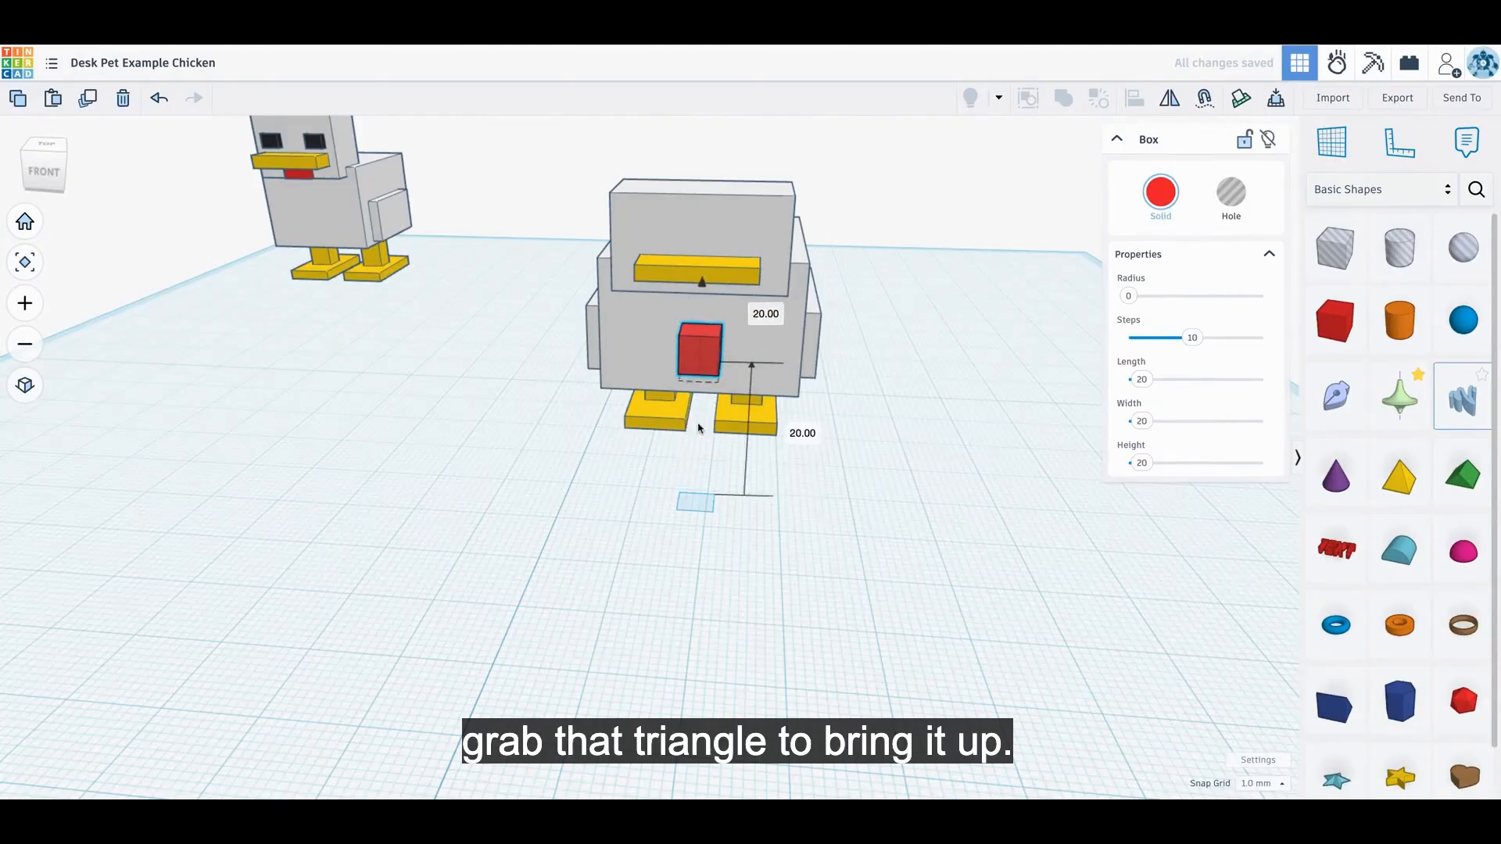
Push the red wattle cube back under the beak and reduce how far it hangs down.
right_drag(699, 428, 842, 455)
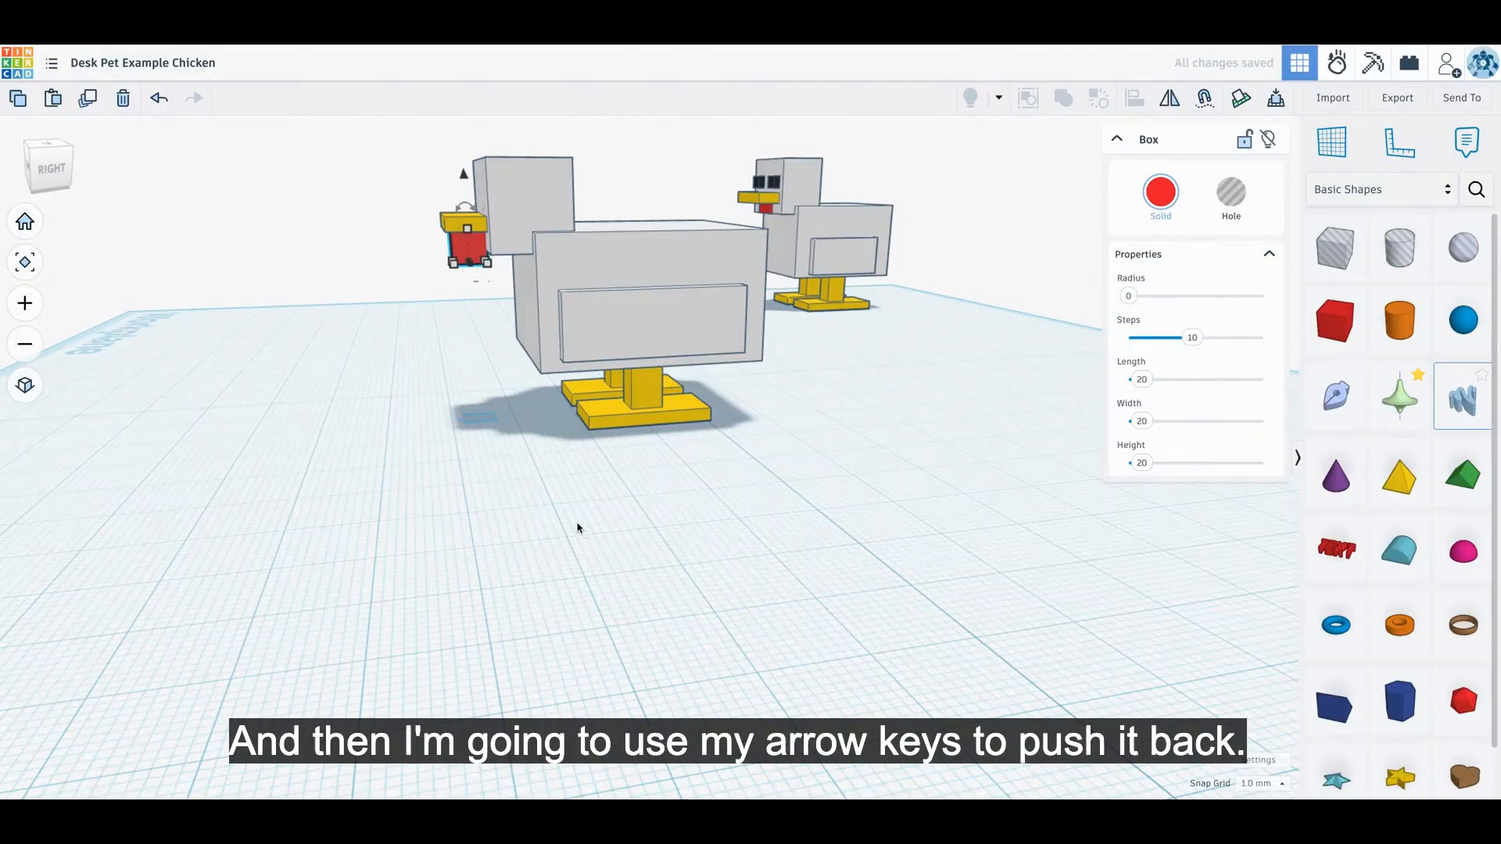
key(Right)
key(Right)
right_drag(480, 488, 500, 493)
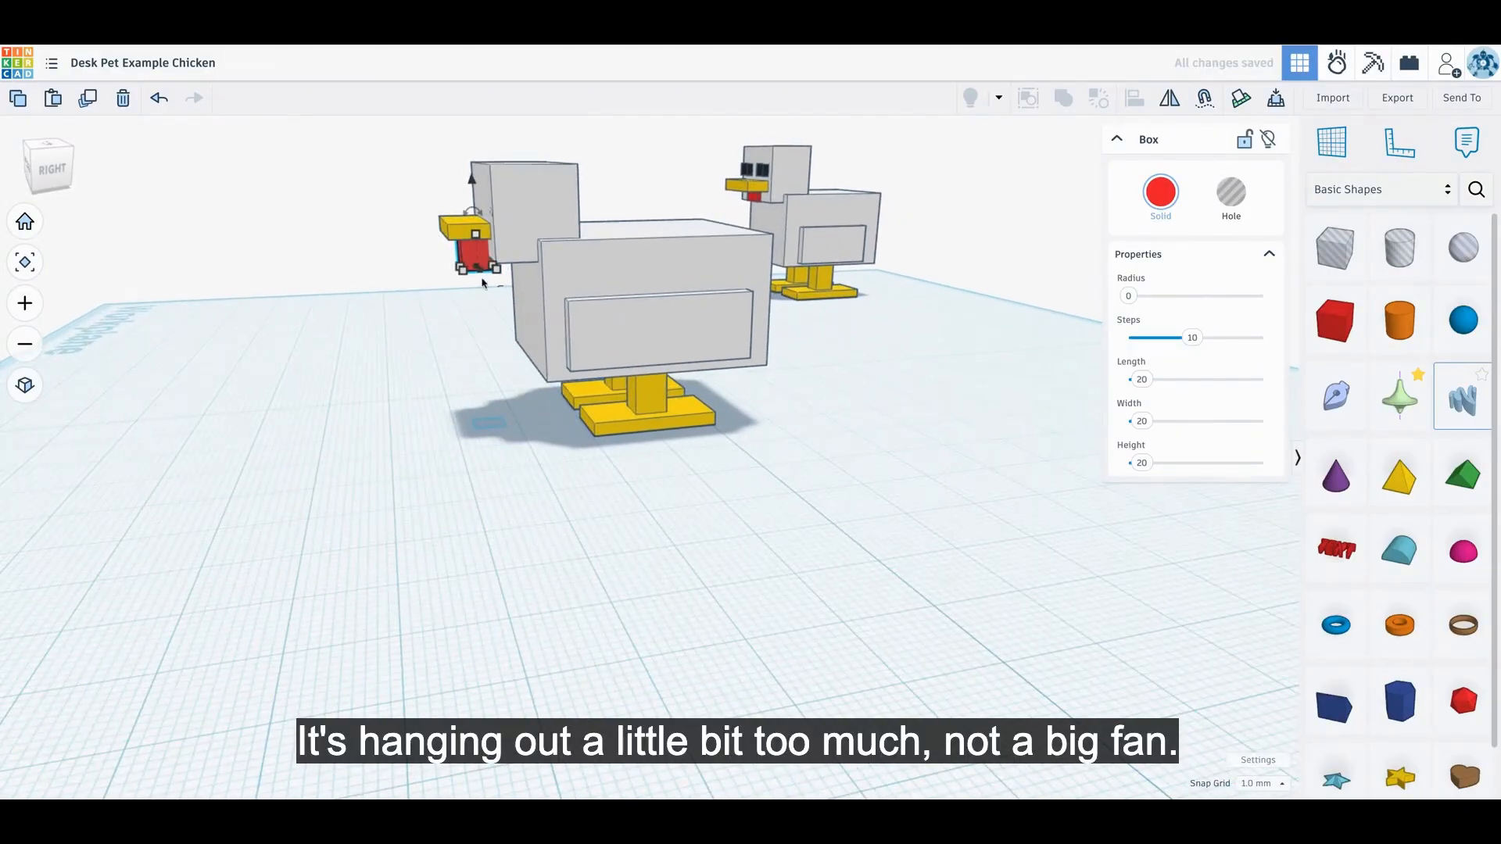
drag(476, 238, 471, 173)
Center the red wattle across the chicken's width and group it with the chicken.
right_drag(415, 398, 415, 399)
drag(692, 524, 692, 524)
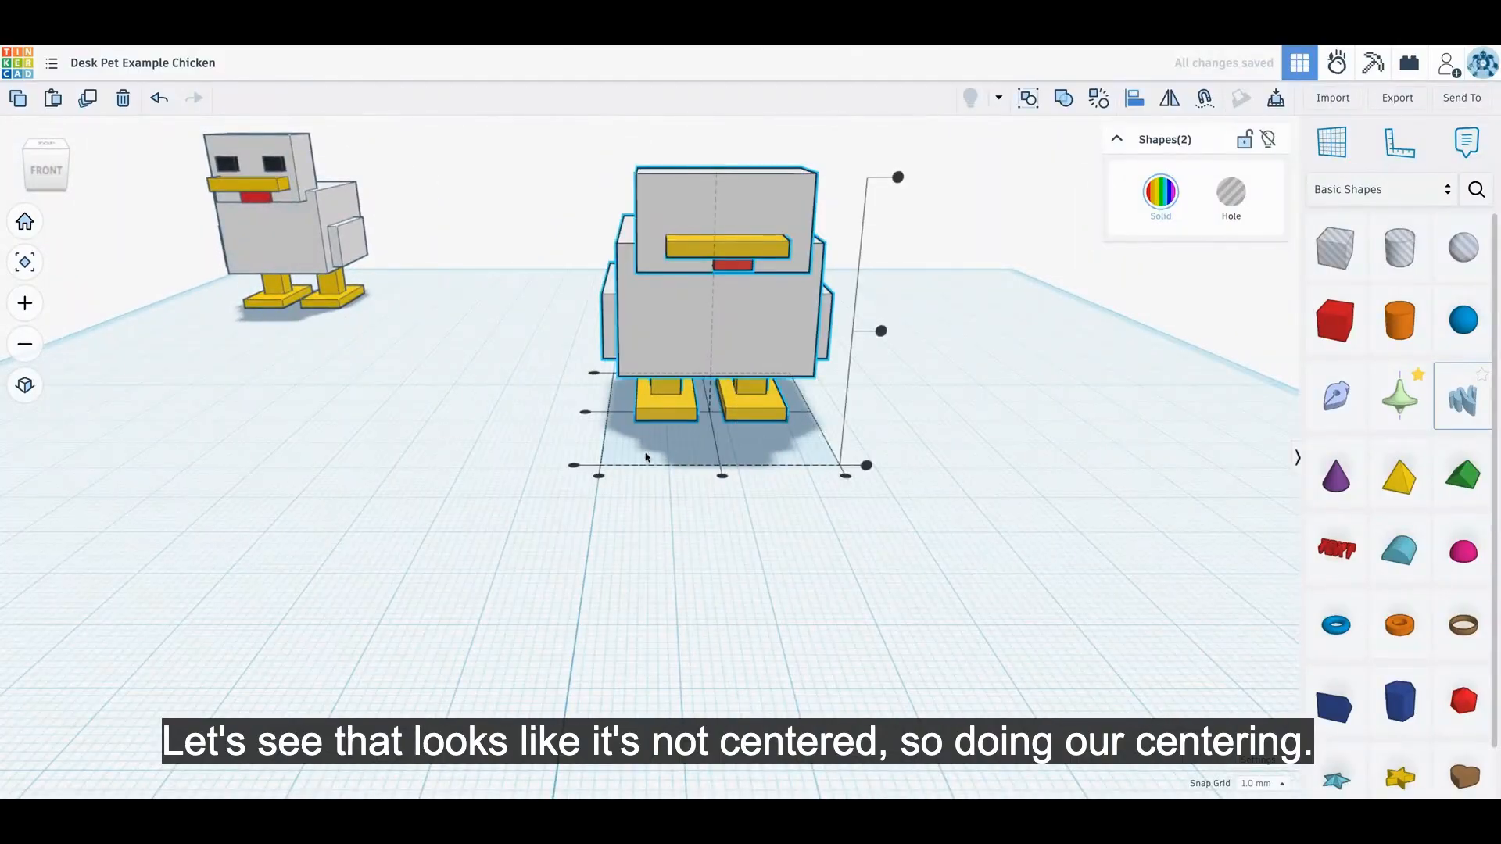
click(722, 476)
click(735, 557)
right_drag(742, 569, 733, 583)
drag(733, 580, 733, 580)
drag(691, 47, 692, 47)
key(ctrl+g)
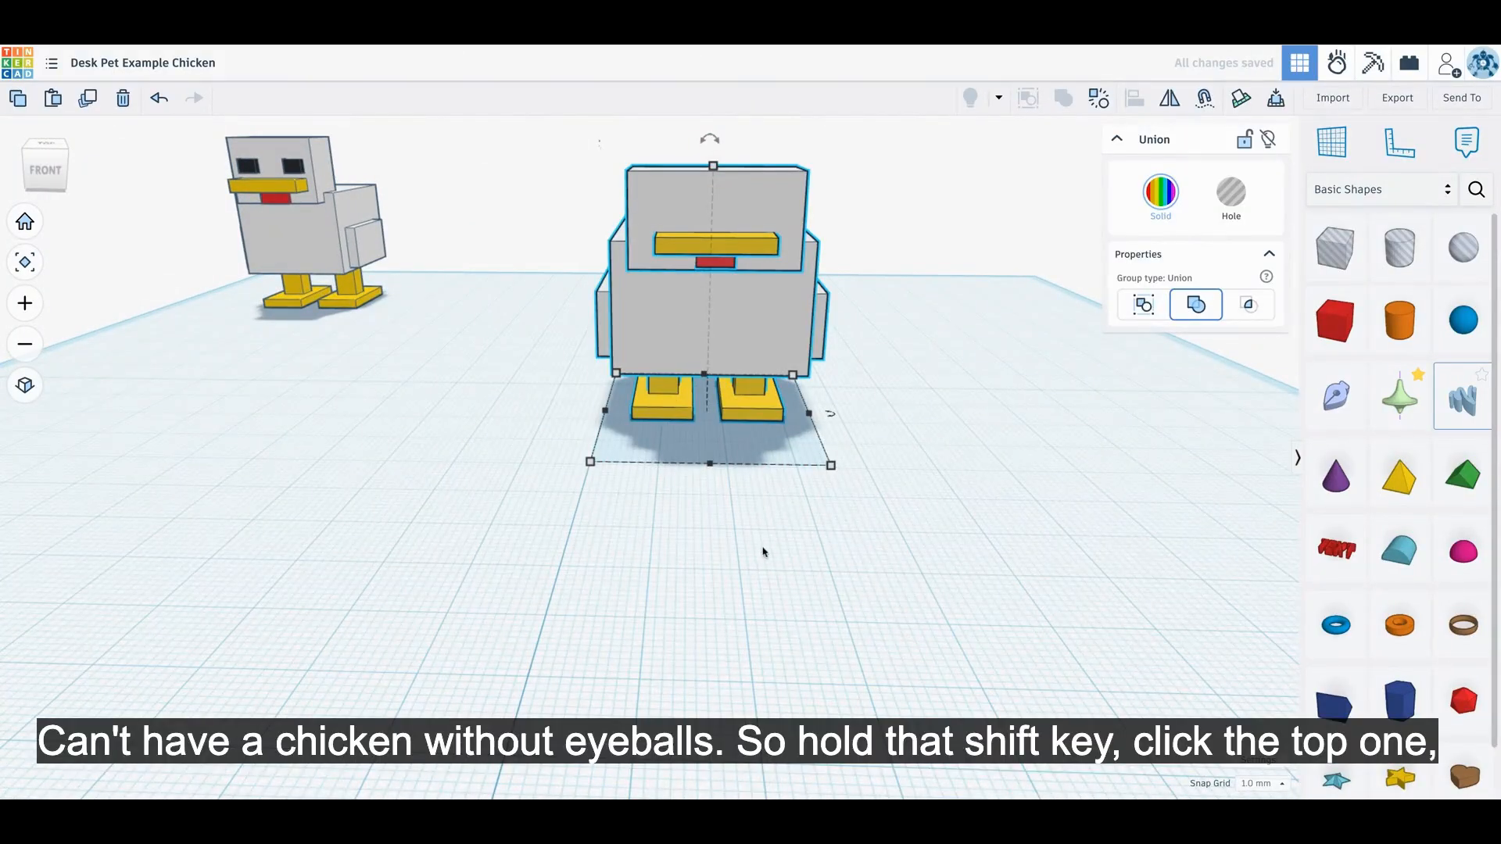
Add a box for the eye, shrink it proportionally to a 3 mm cube and recolor it black.
click(1104, 522)
drag(1334, 327, 683, 499)
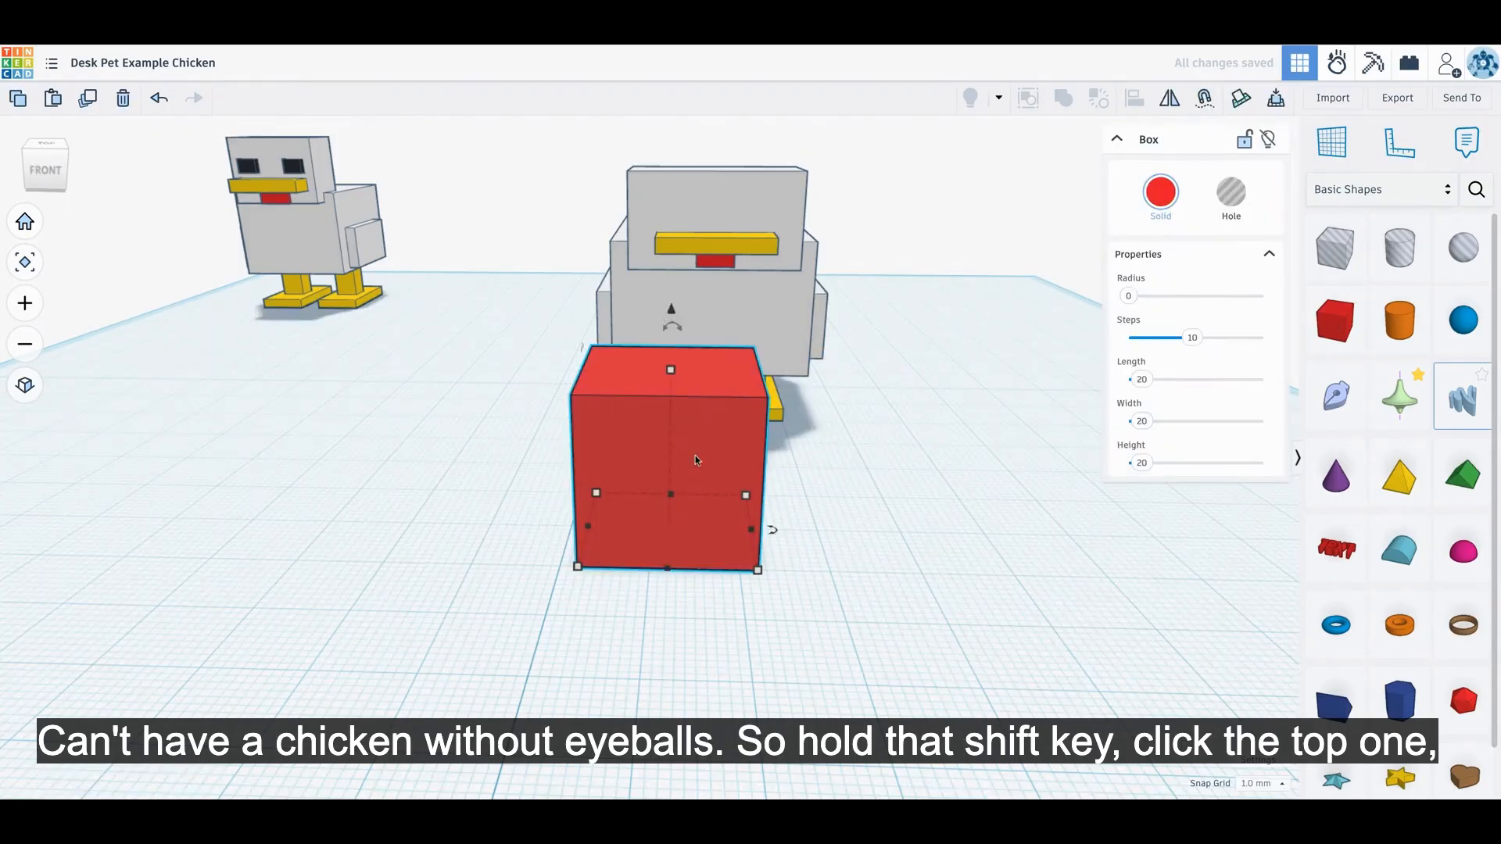
shift+drag(671, 371, 671, 376)
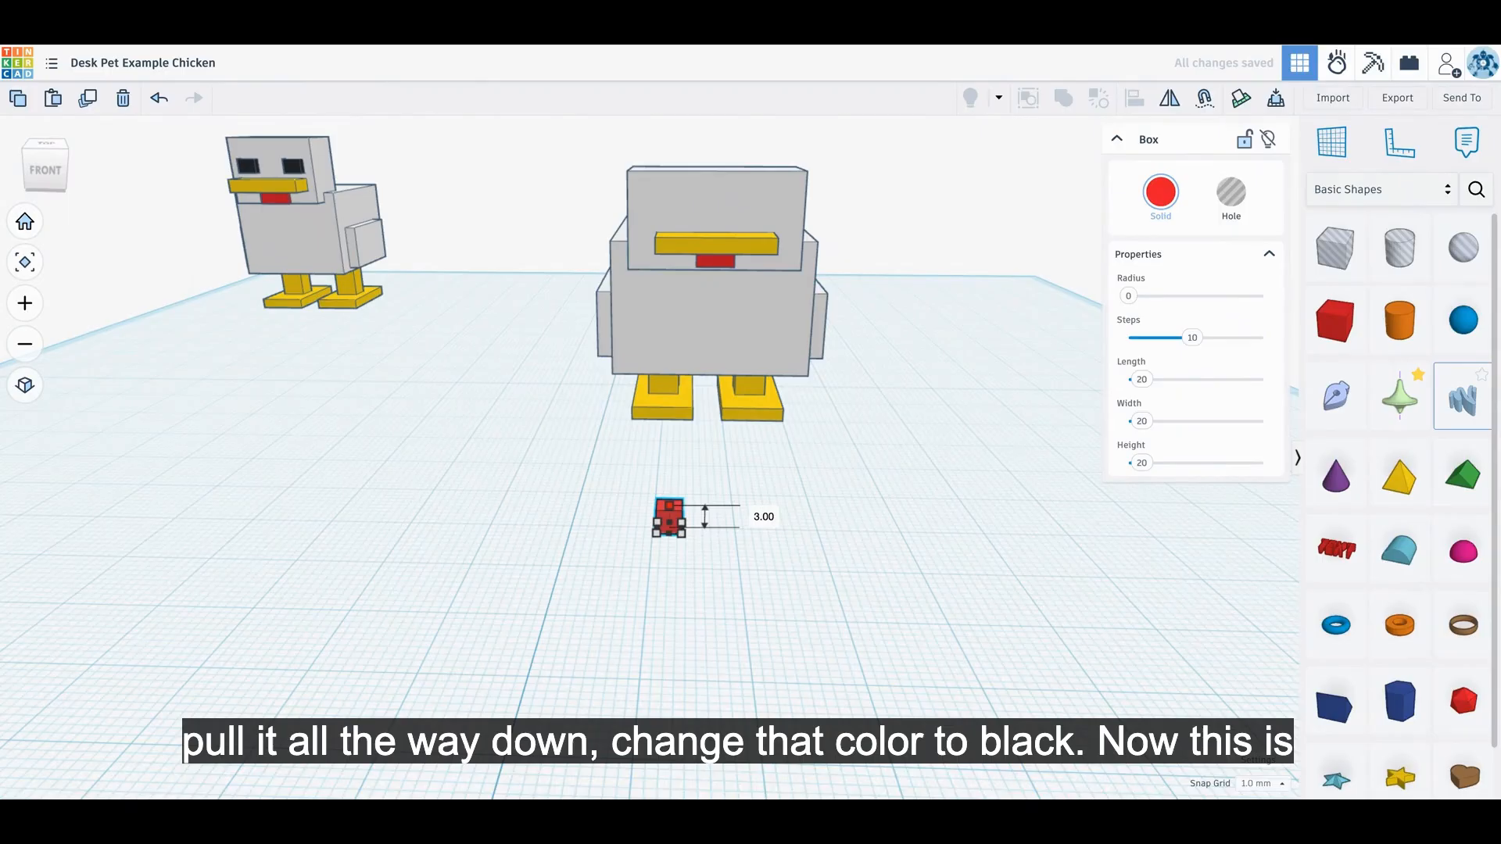
click(1159, 201)
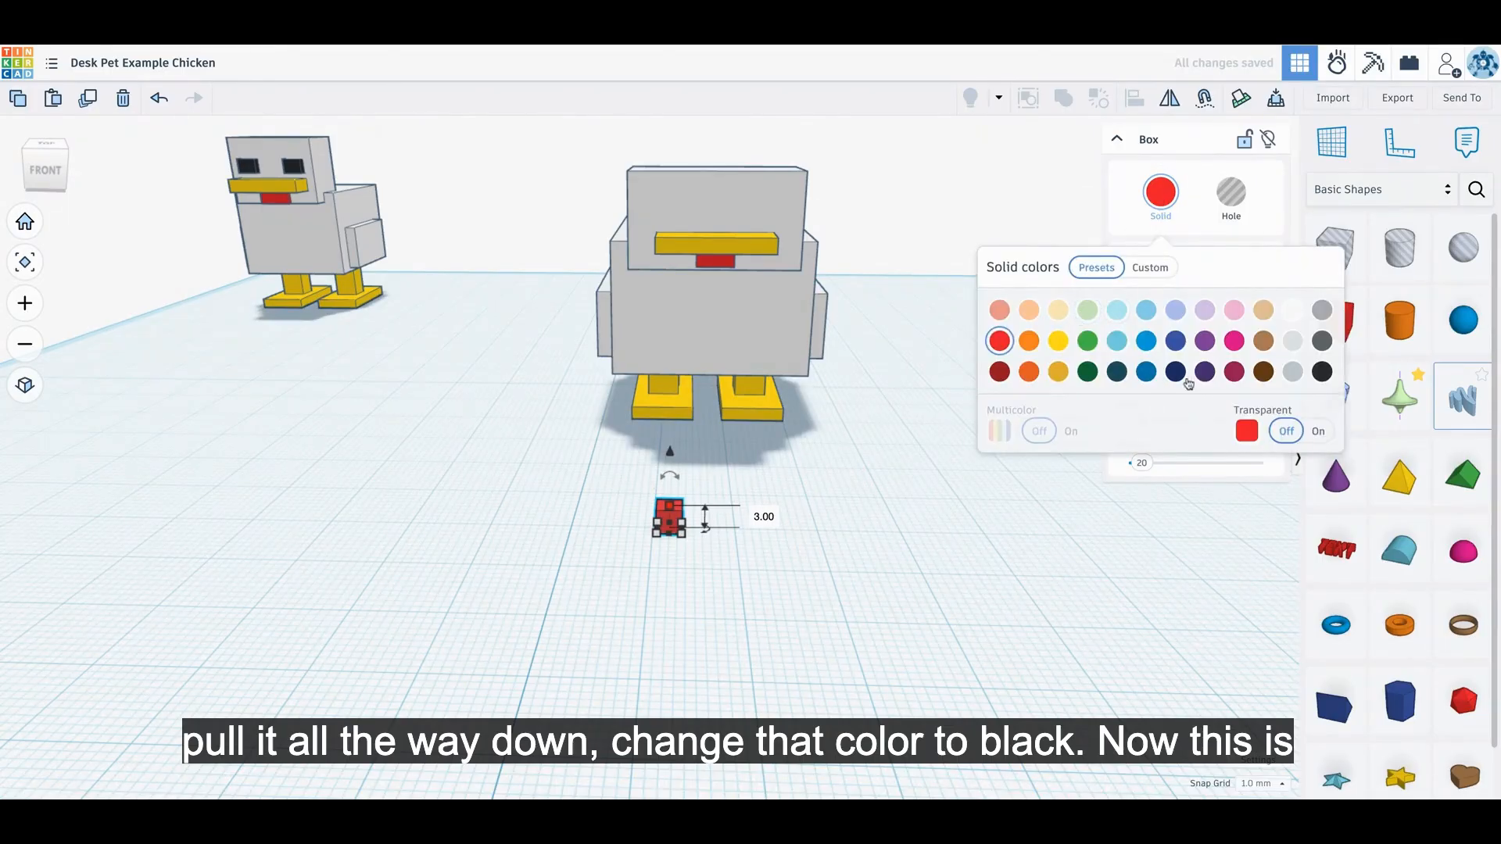
click(1324, 374)
Raise the black eye cube to 34 mm and push it back into the head's front face above the beak.
drag(669, 461, 673, 123)
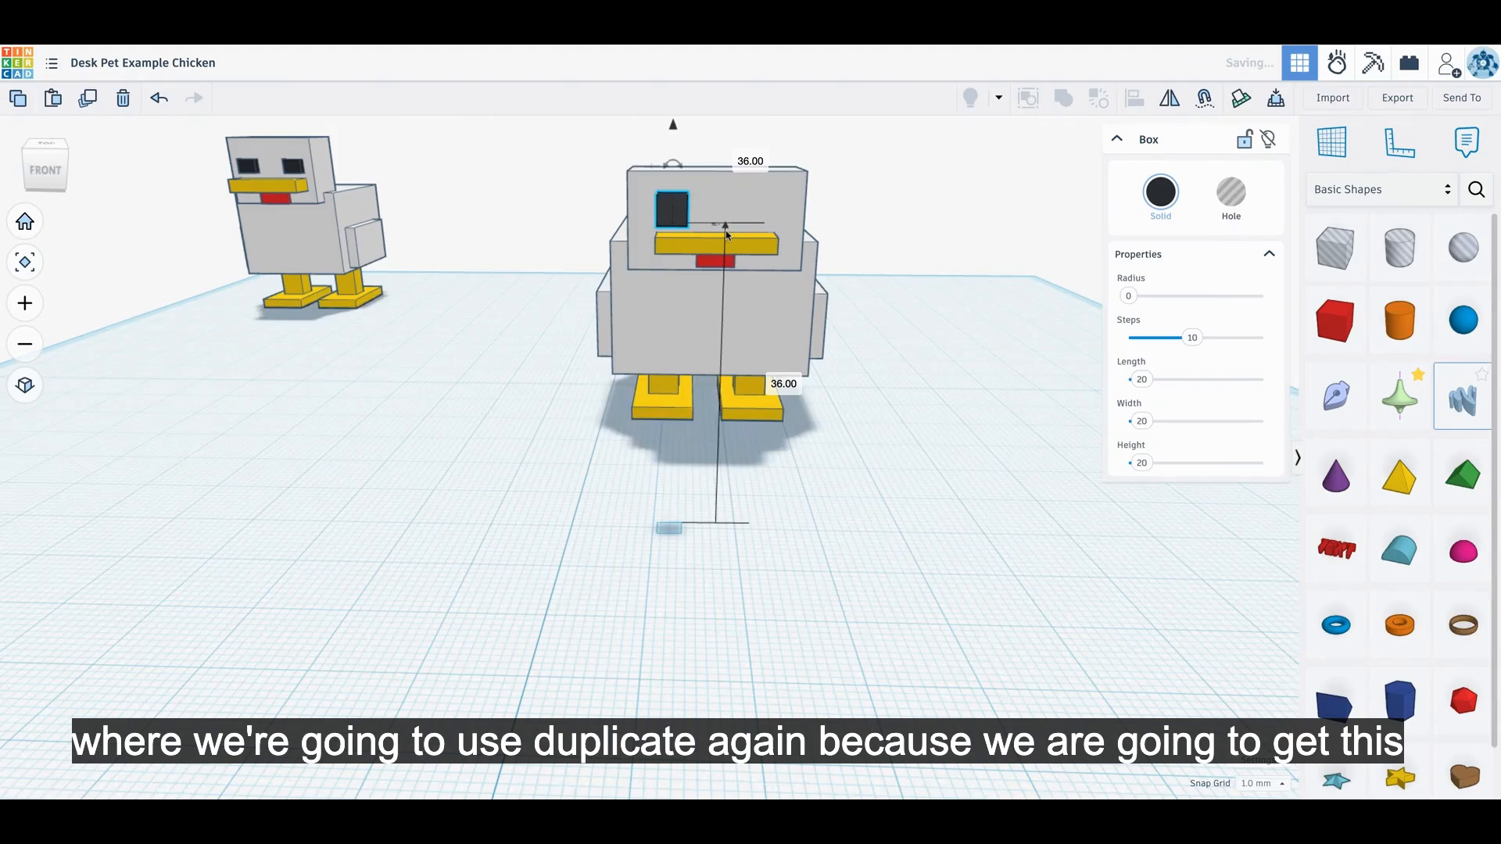
right_drag(868, 531, 868, 531)
key(Up)
key(Up)
key(Up)
key(Up)
key(Up)
key(Up)
key(Up)
key(Up)
key(Up)
key(Up)
key(Up)
key(Up)
key(Up)
key(Up)
key(Up)
key(Up)
key(Up)
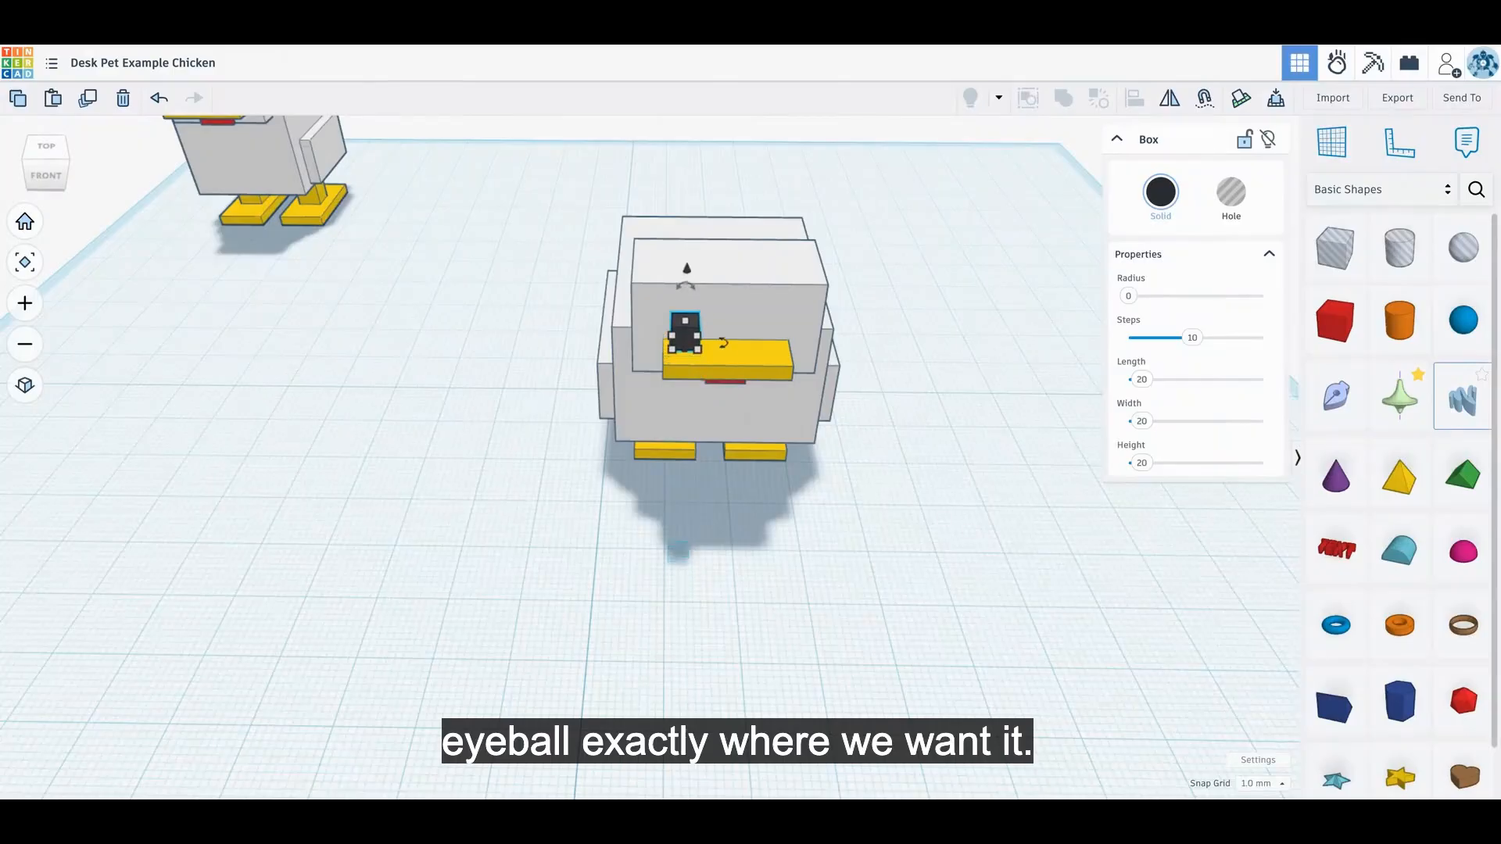
right_drag(882, 597, 865, 505)
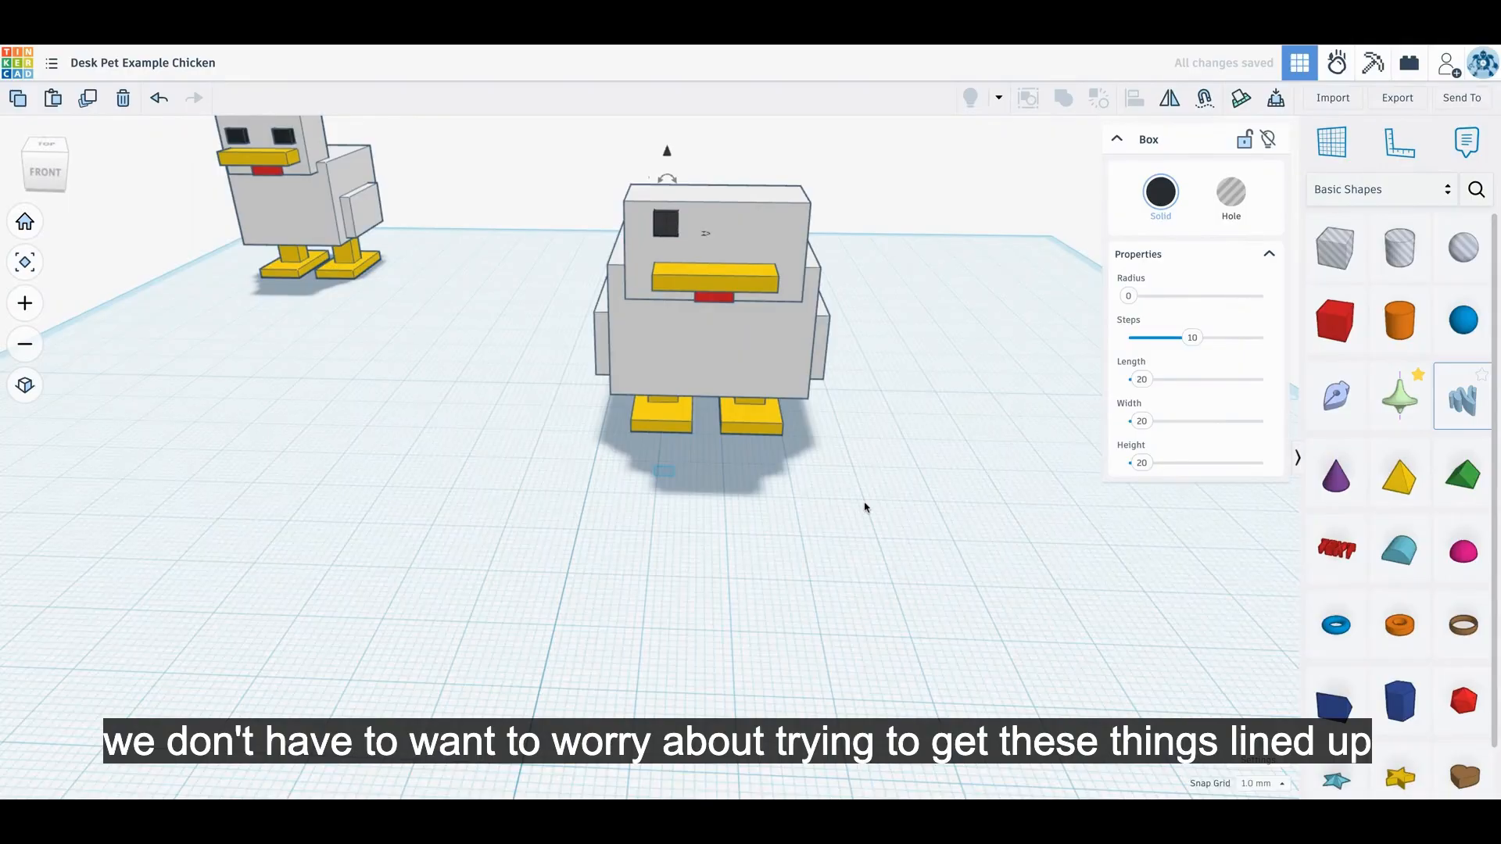
drag(667, 153, 669, 156)
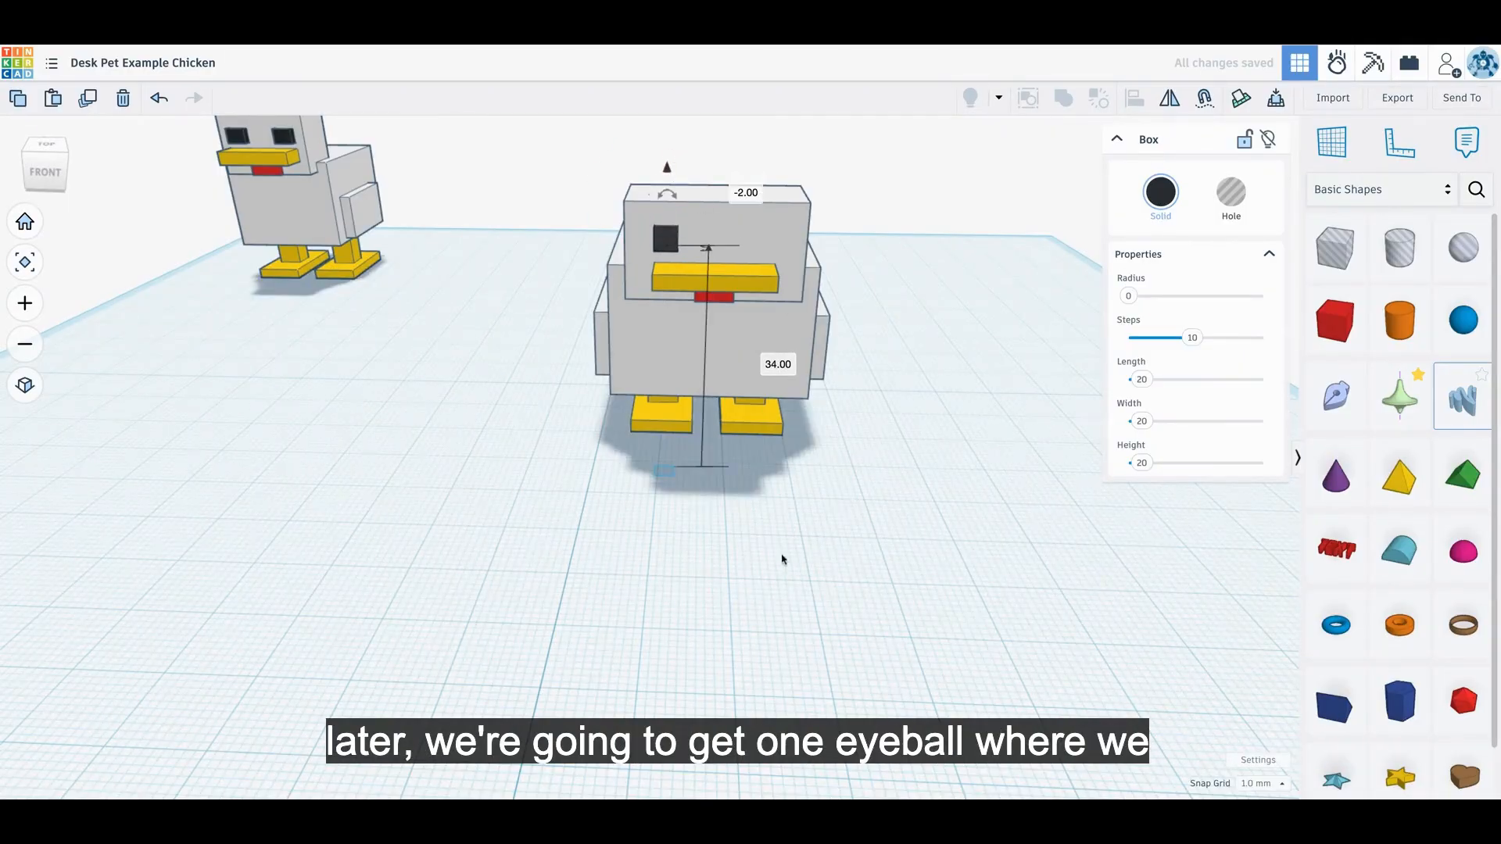
right_drag(783, 559, 794, 556)
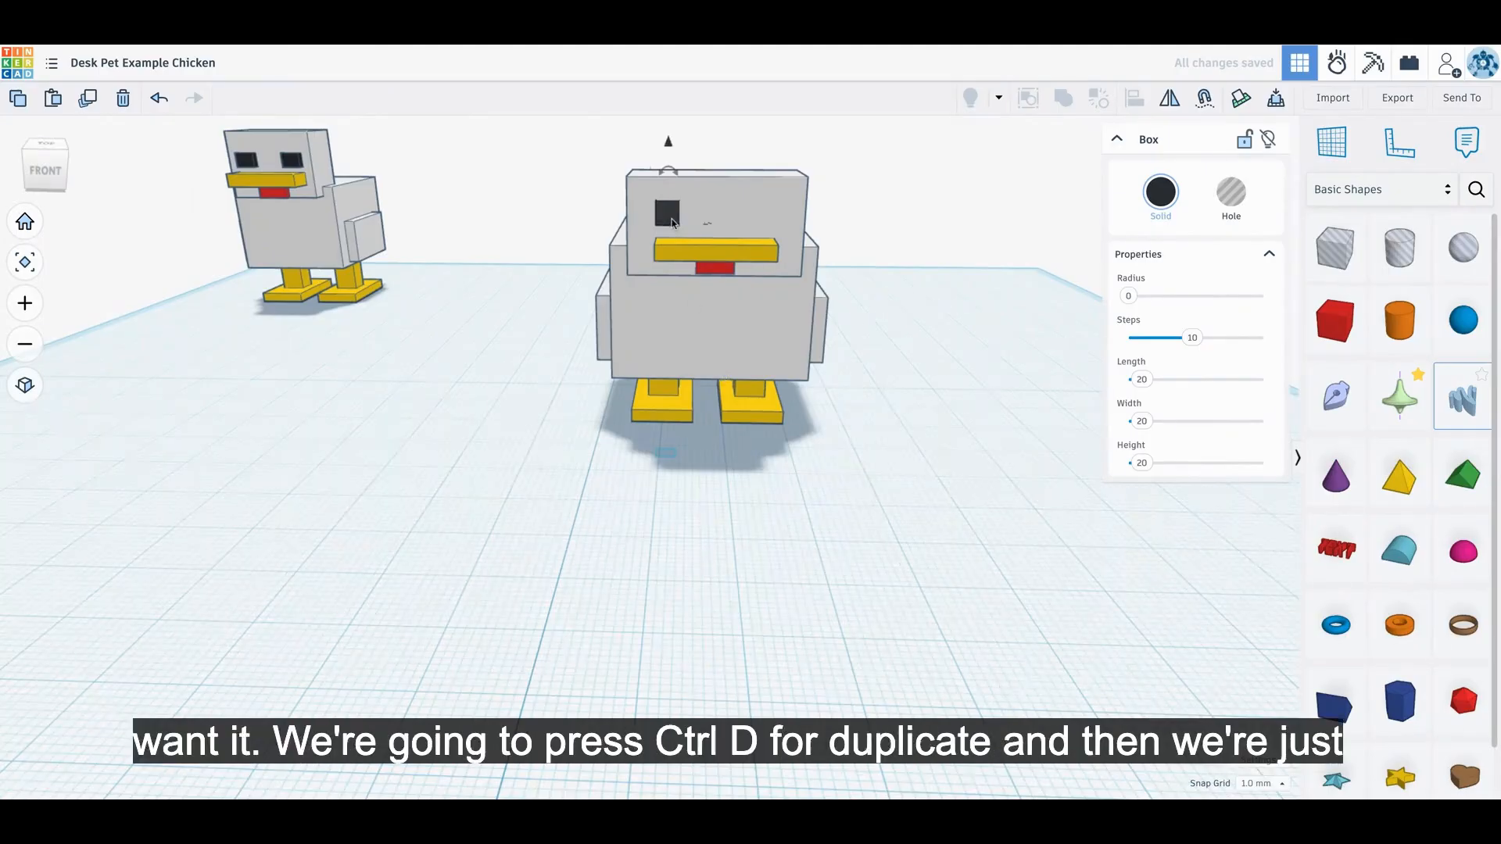
Duplicate the black eye and shift the copy across the head to form the second eye.
key(ctrl+d)
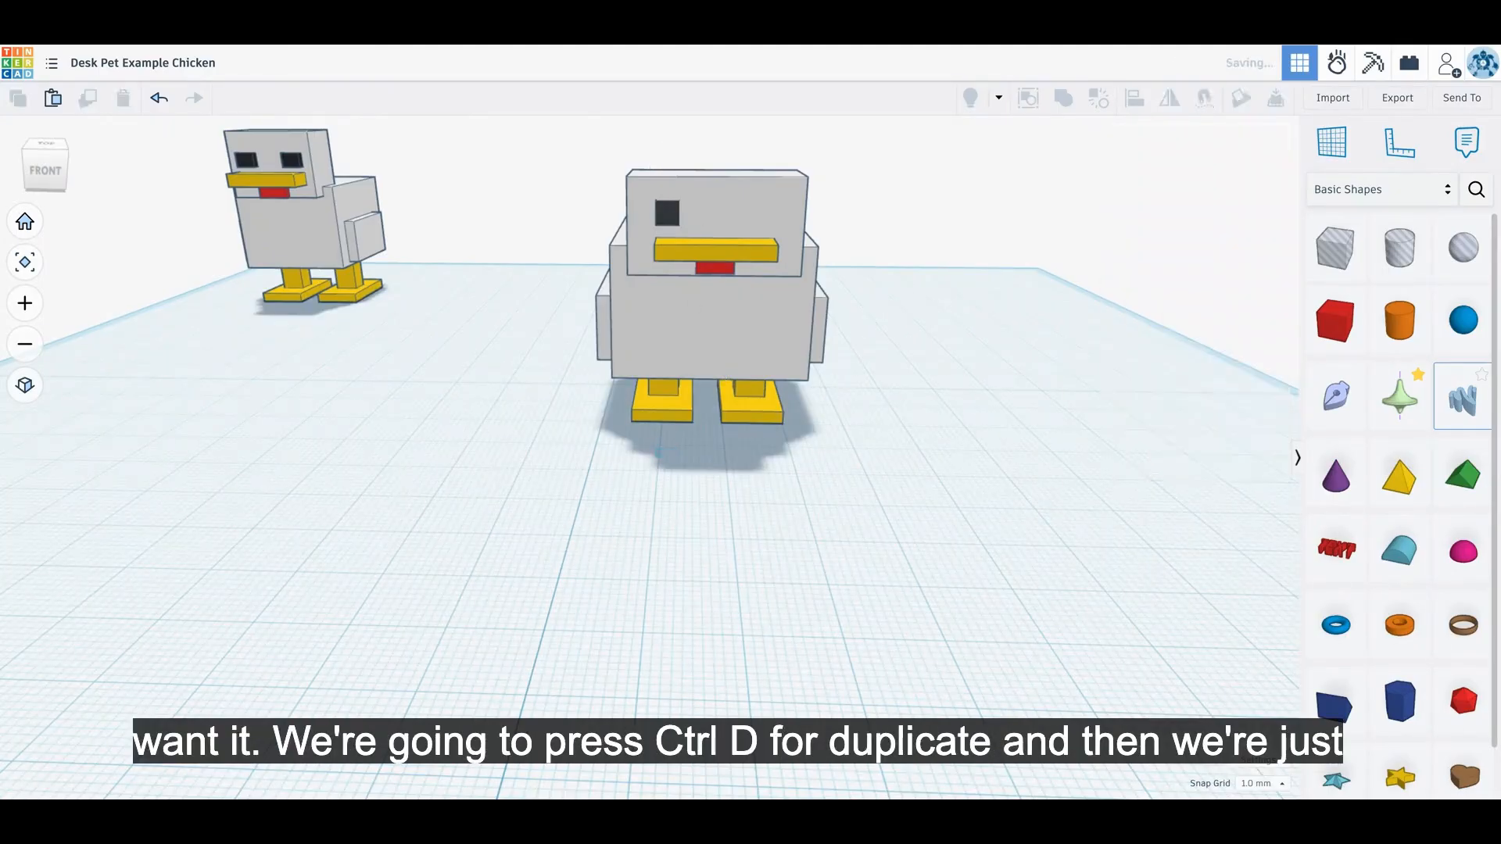
key(Right)
key(Right)
key(Right)
key(Right)
key(Right)
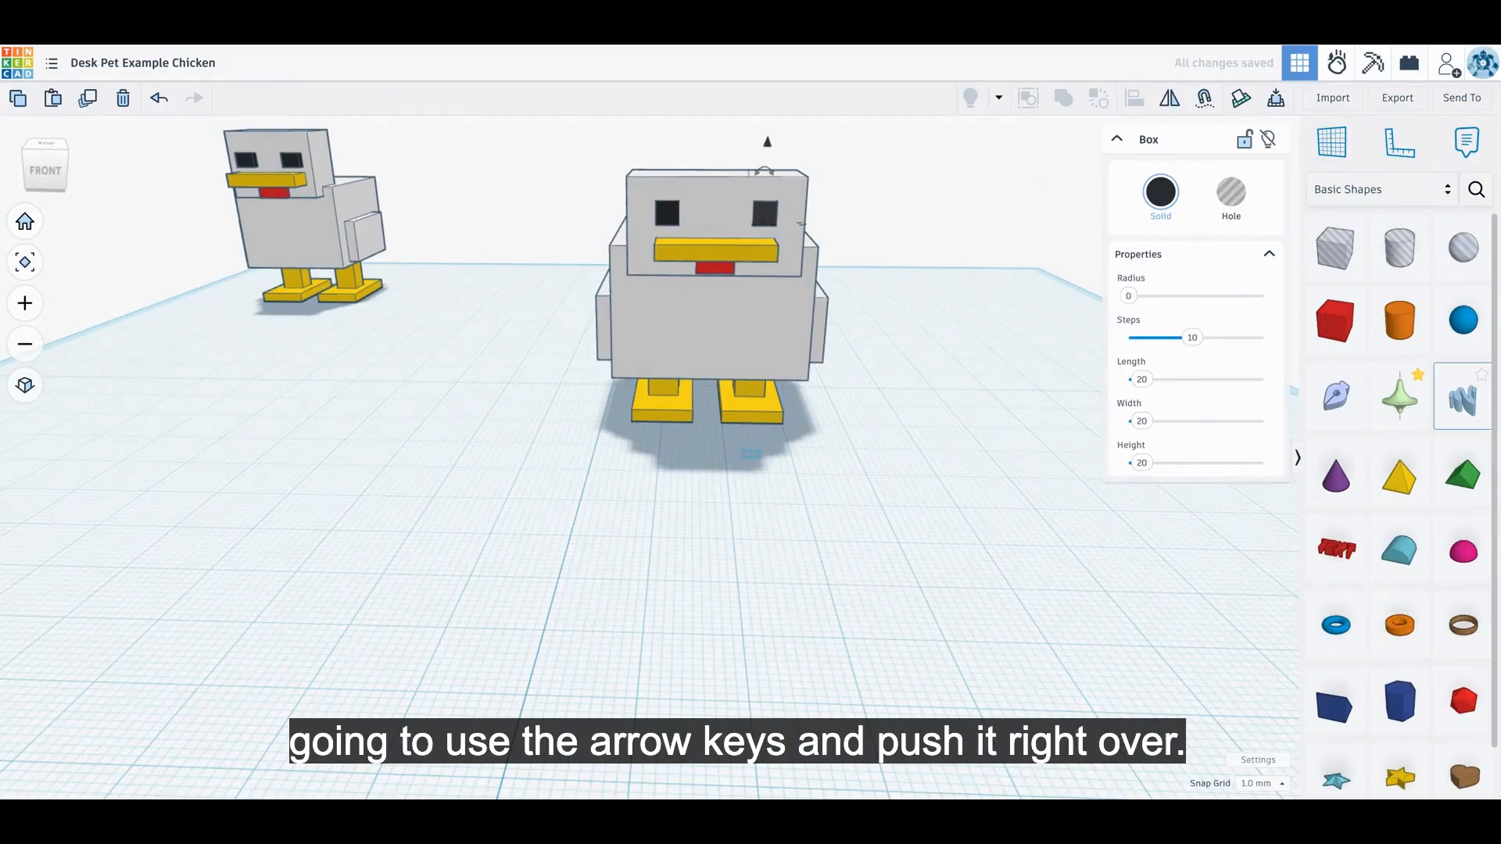
Group both black eyes with the rest of the chicken.
click(882, 469)
right_drag(921, 554, 837, 572)
drag(807, 347, 907, 542)
key(ctrl+g)
Move the example chicken next to the newly built one and deselect it.
click(827, 499)
right_drag(828, 499, 828, 547)
drag(188, 199, 562, 356)
mouse_move(820, 536)
right_down()
mouse_move(770, 461)
mouse_move(769, 535)
mouse_move(676, 535)
mouse_move(813, 538)
right_up()
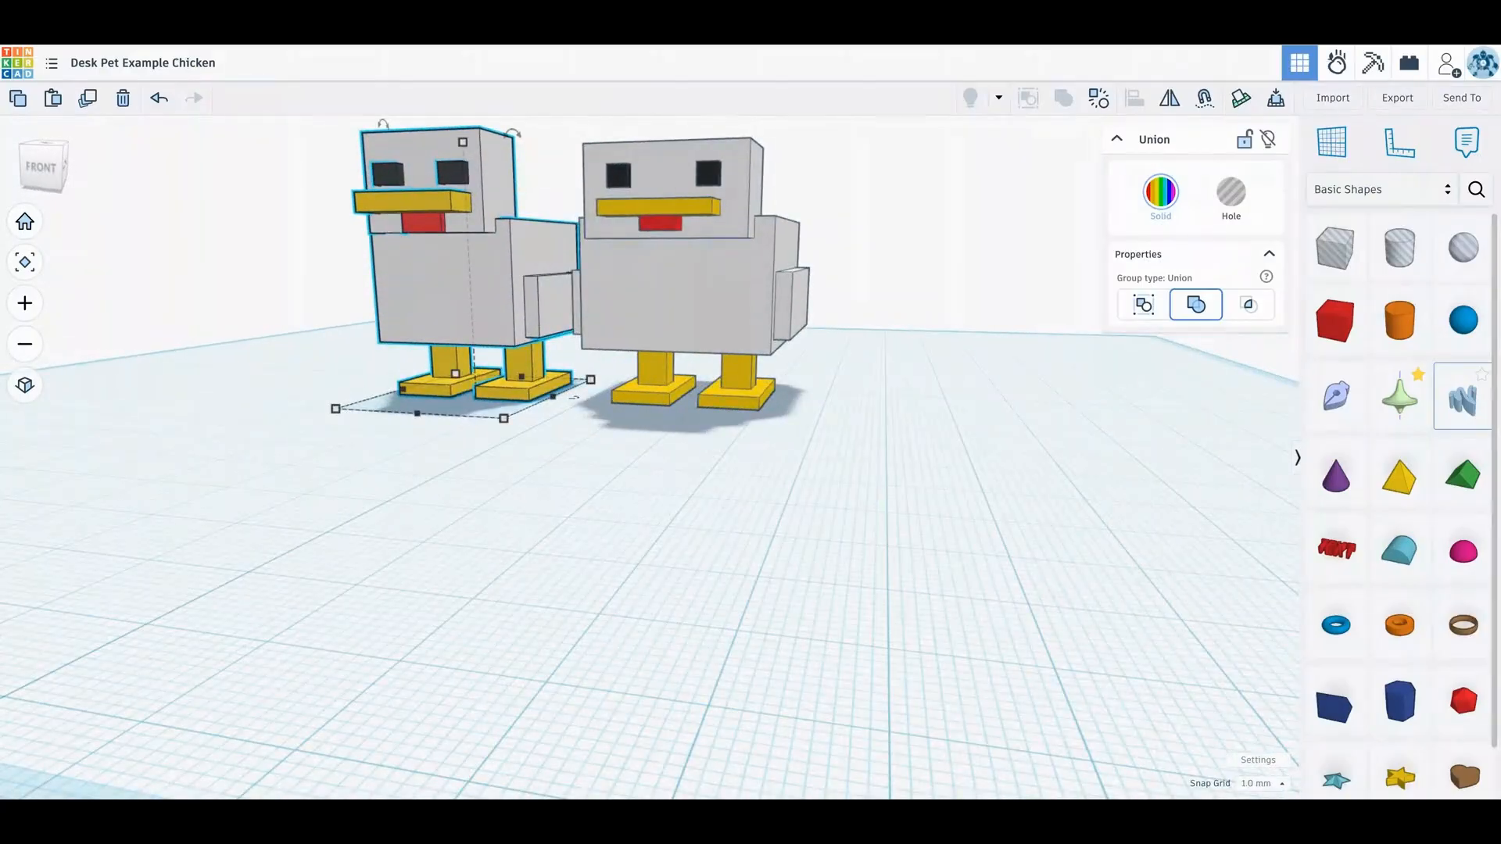
key(Escape)
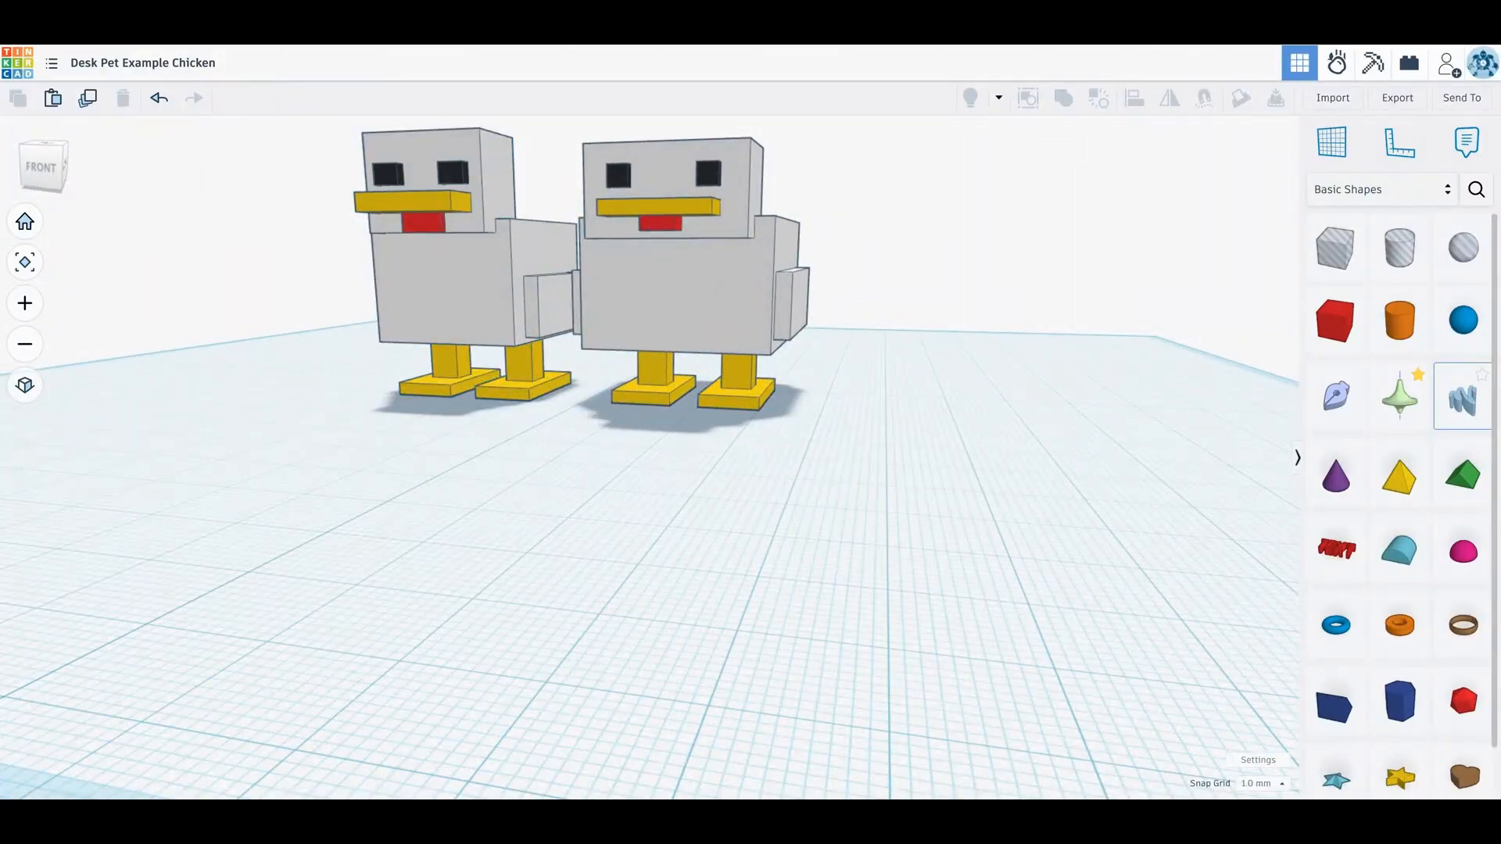